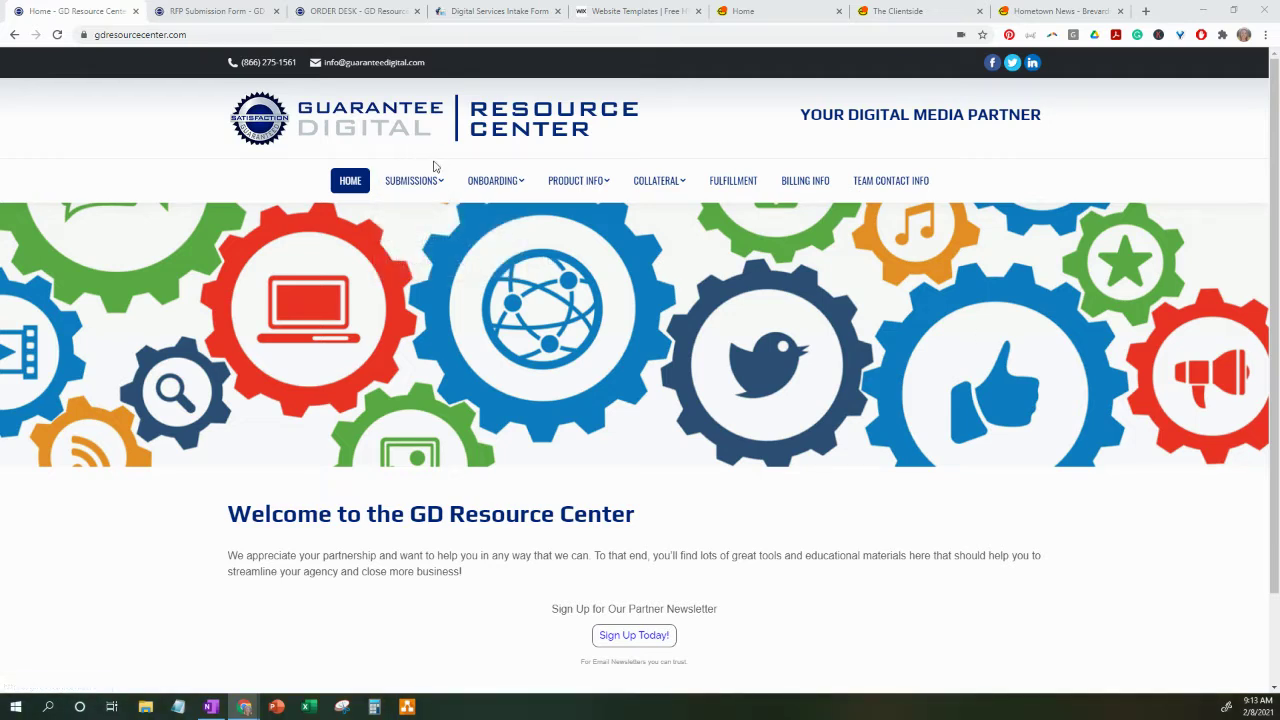
Open the RFP submission form, select On-Page SEO as the request type and review its questions through to the submit section.
{"action": "mouse_move", "coordinate": [418, 180]}
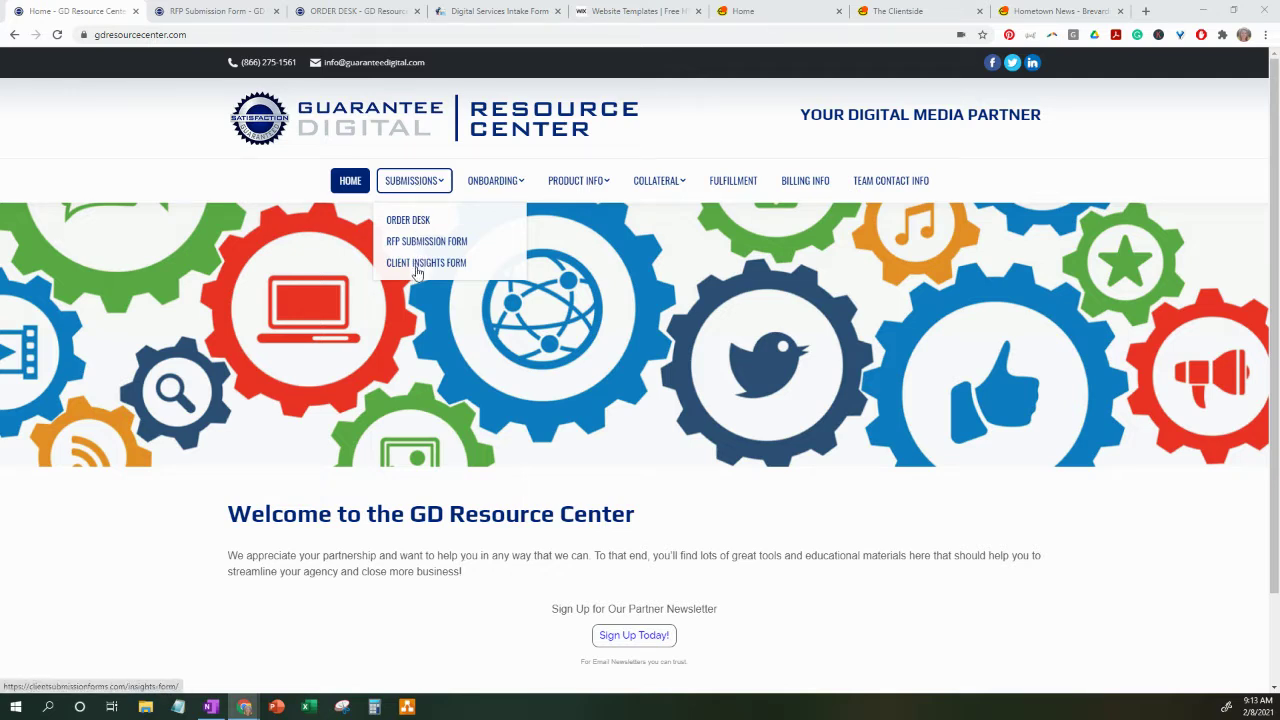
{"action": "left_click", "coordinate": [205, 13]}
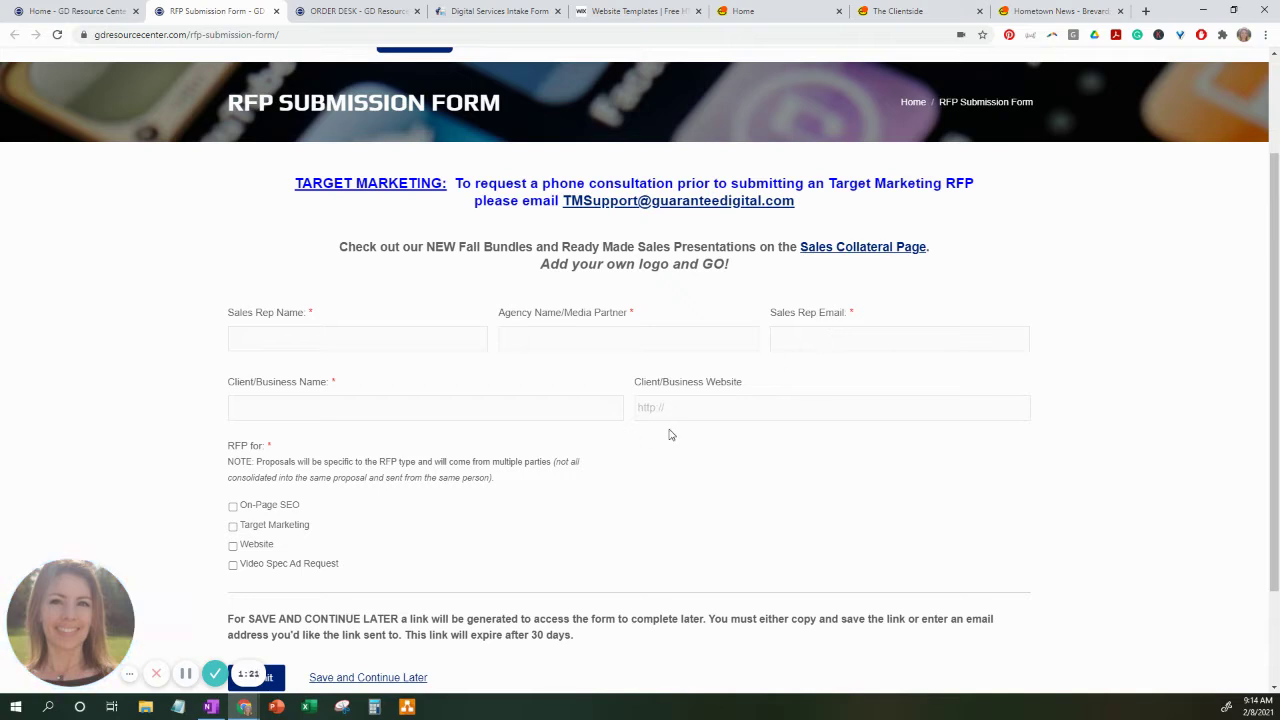
{"action": "scroll", "coordinate": [466, 506], "scroll_direction": "down", "scroll_amount": 1}
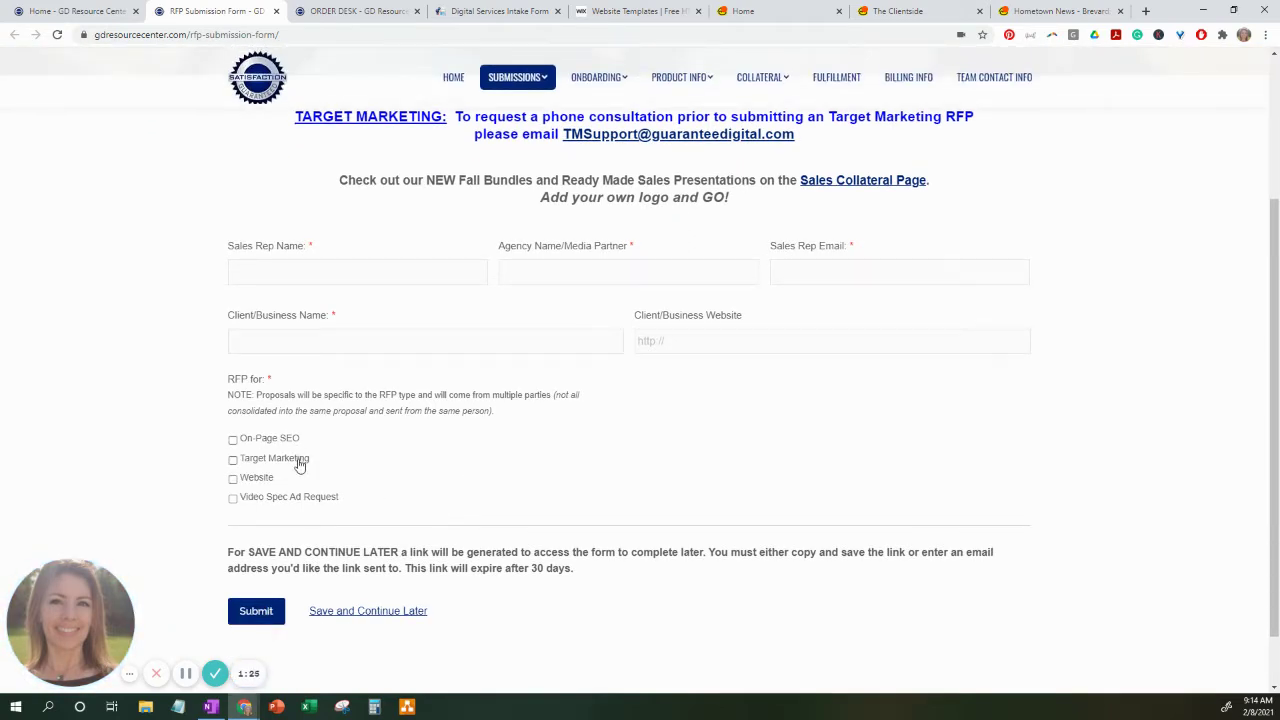
{"action": "left_click", "coordinate": [233, 441]}
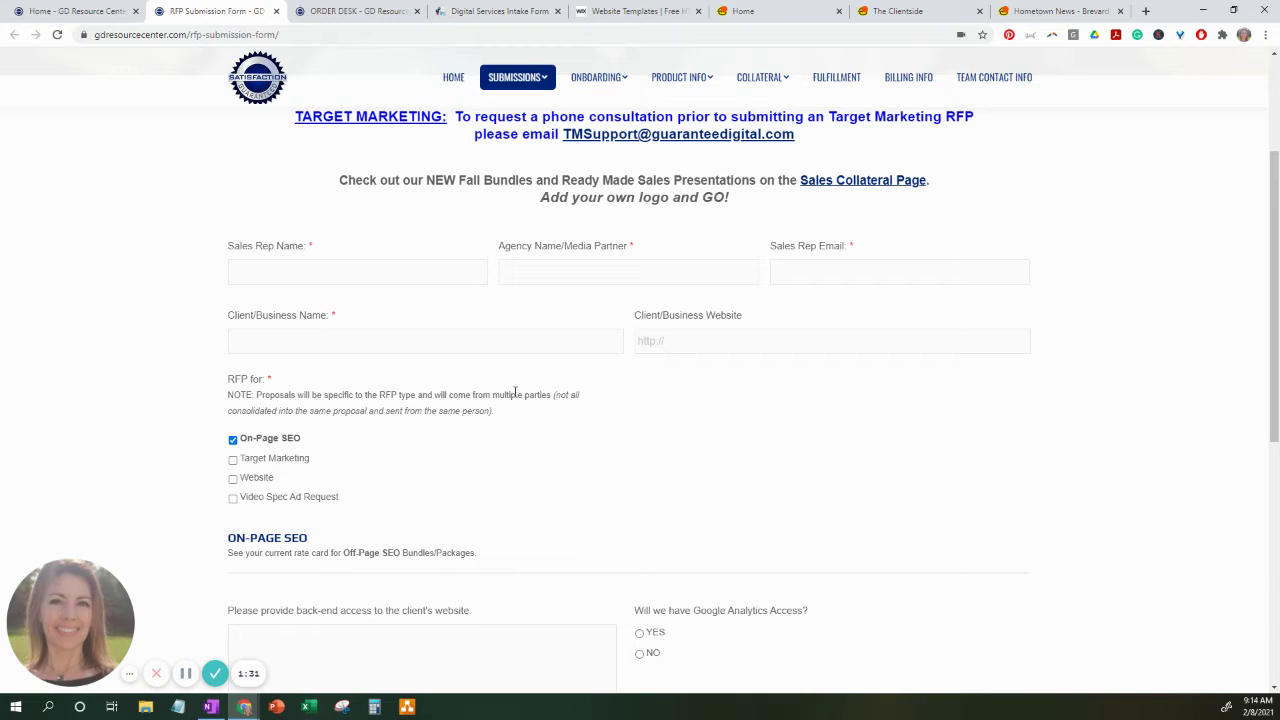
{"action": "scroll", "coordinate": [537, 433], "scroll_direction": "down", "scroll_amount": 2}
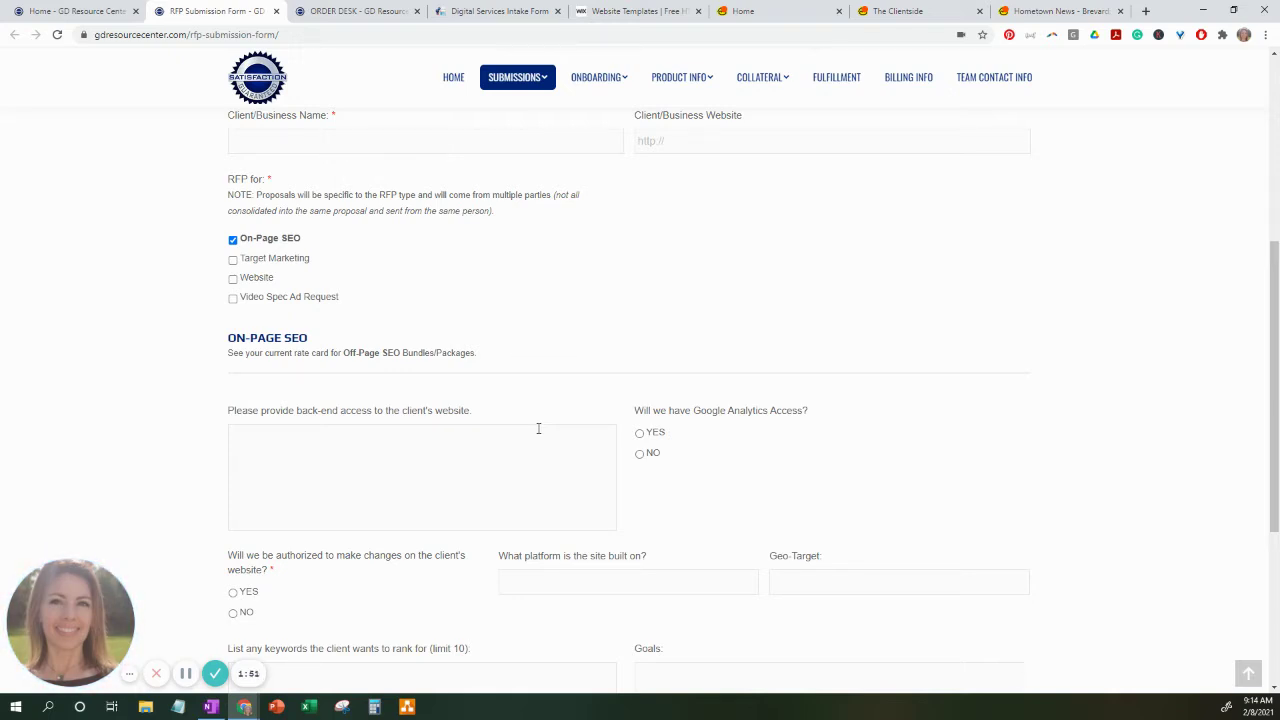
{"action": "scroll", "coordinate": [435, 484], "scroll_direction": "down", "scroll_amount": 1}
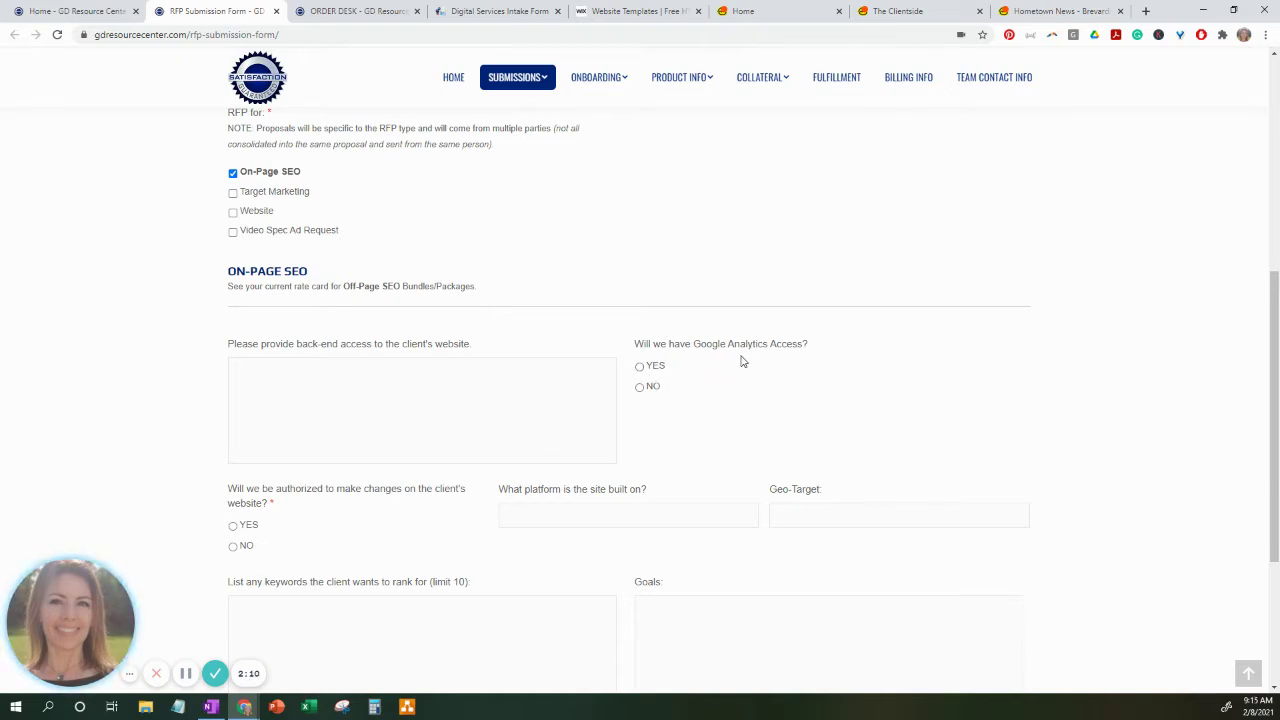
{"action": "scroll", "coordinate": [707, 405], "scroll_direction": "down", "scroll_amount": 1}
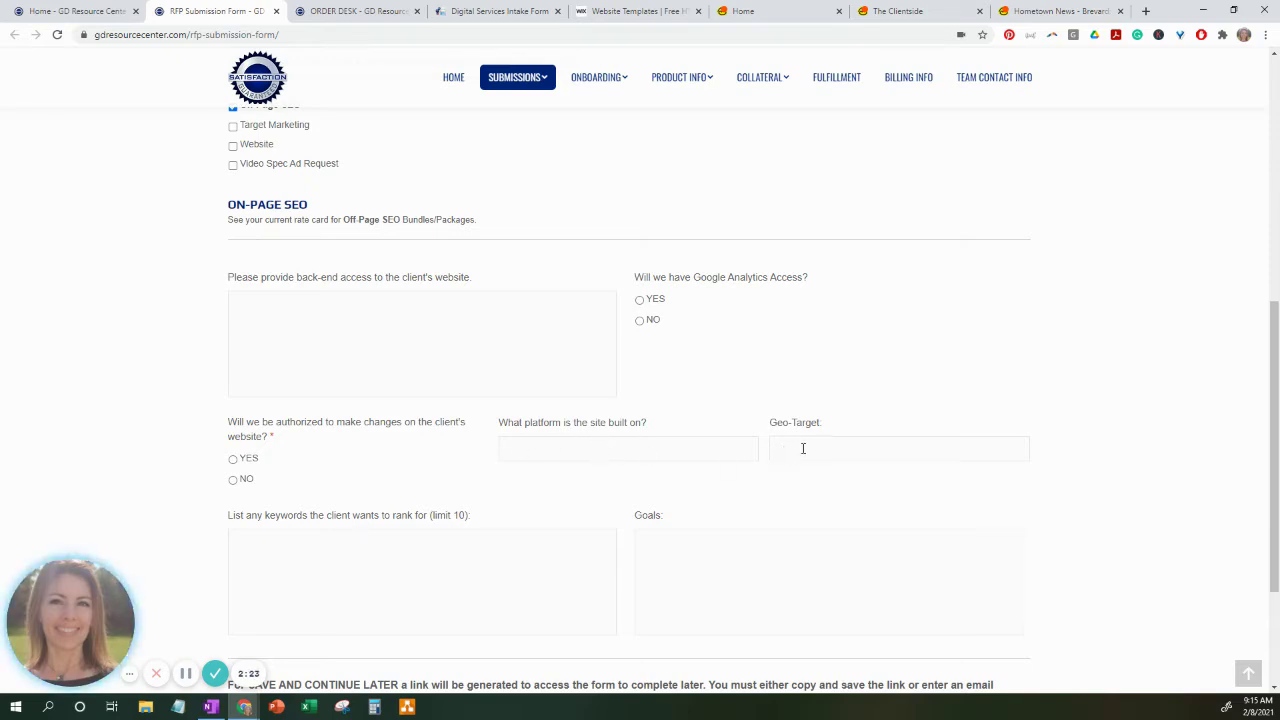
{"action": "scroll", "coordinate": [803, 448], "scroll_direction": "down", "scroll_amount": 2}
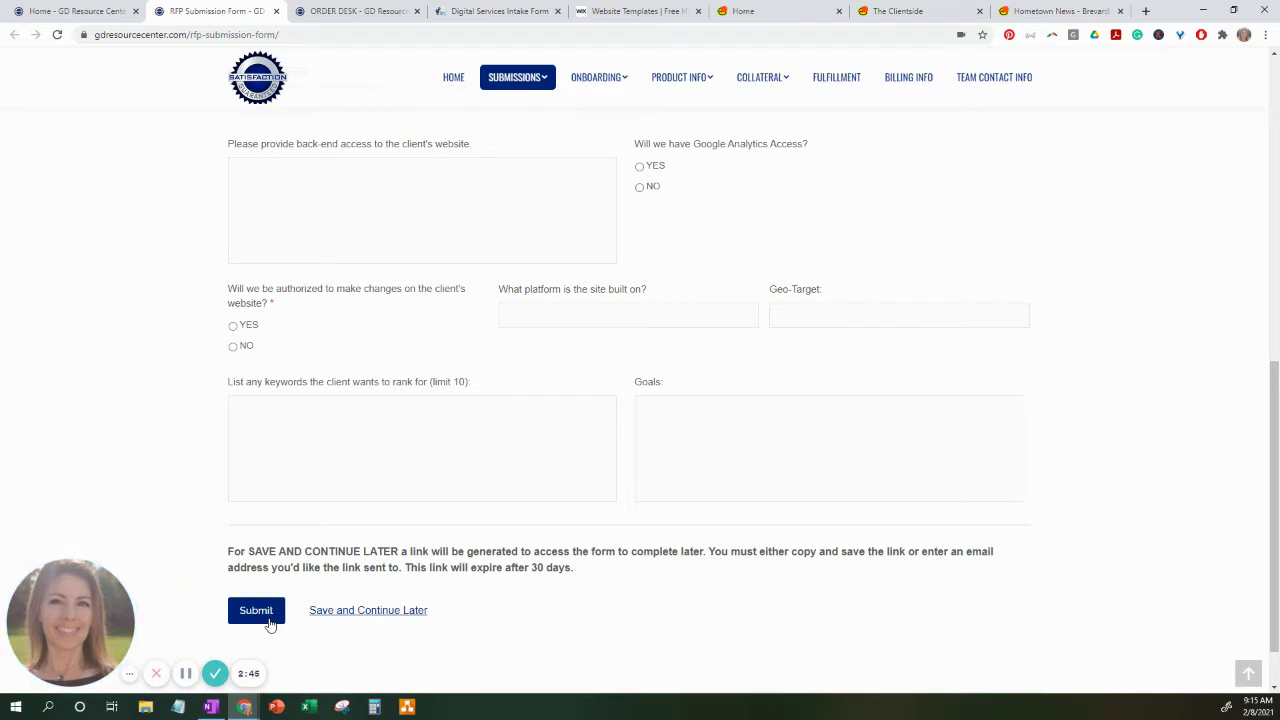
Change the RFP type from On-Page SEO to Target Marketing.
{"action": "scroll", "coordinate": [483, 380], "scroll_direction": "up", "scroll_amount": 3}
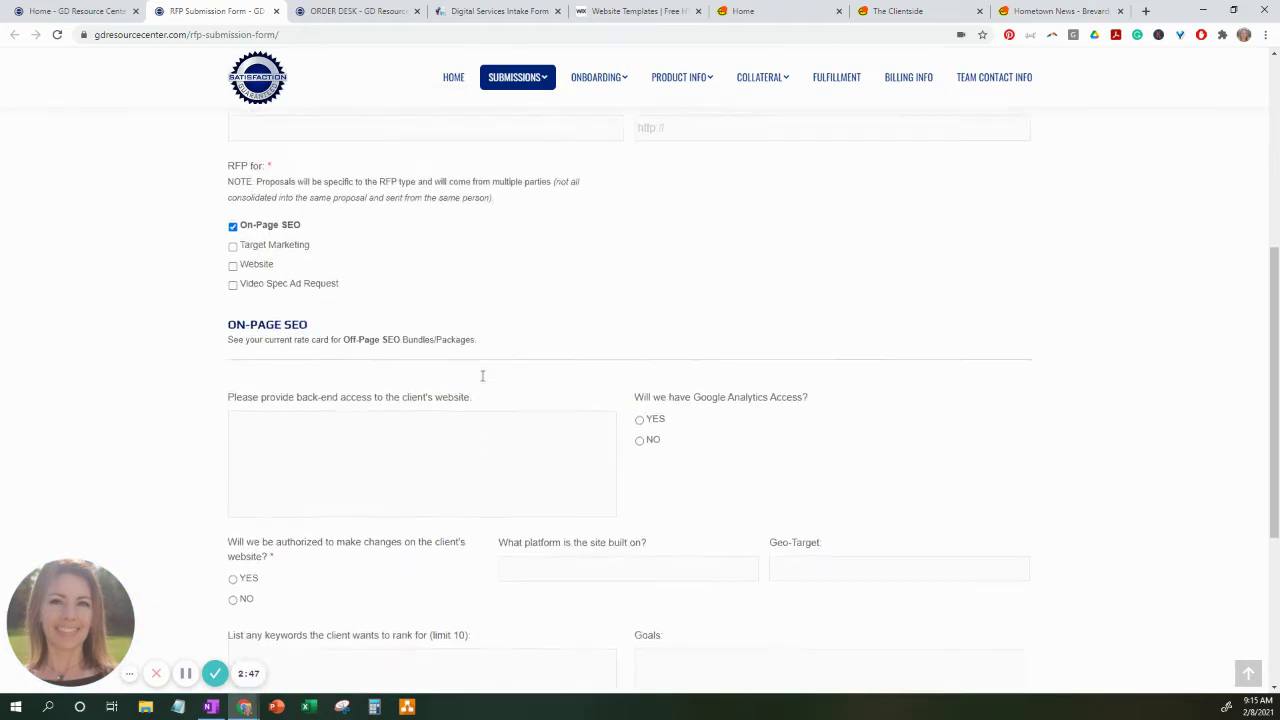
{"action": "left_click", "coordinate": [233, 259]}
{"action": "left_click", "coordinate": [233, 241]}
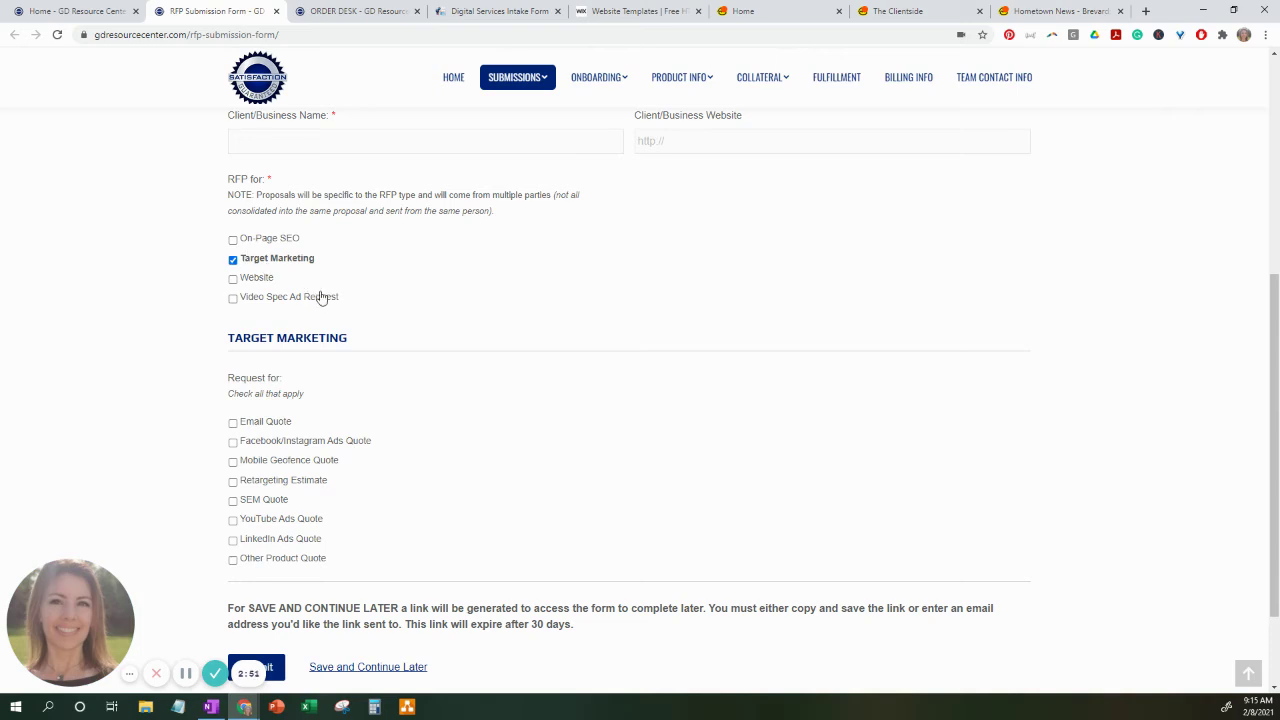
Try the Facebook/Instagram Ads Quote option, replace it with Other Product Quote and view the Other Products details field.
{"action": "scroll", "coordinate": [391, 397], "scroll_direction": "down", "scroll_amount": 1}
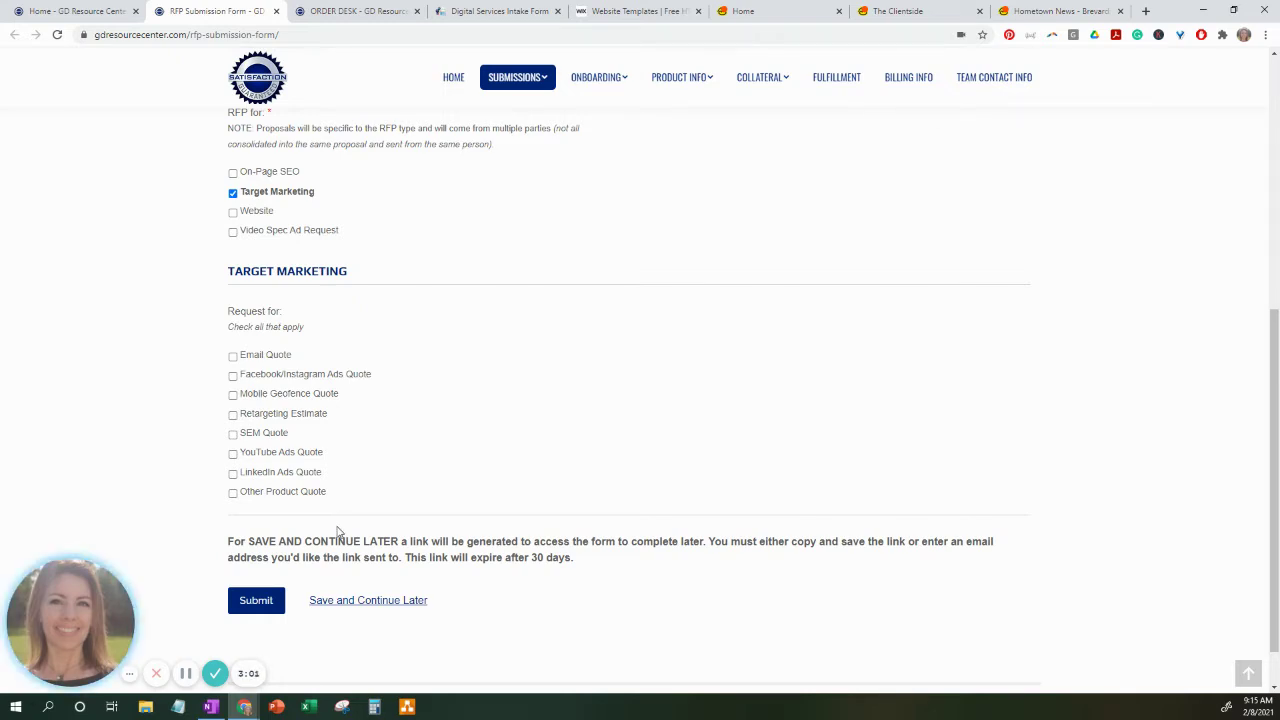
{"action": "left_click", "coordinate": [233, 375]}
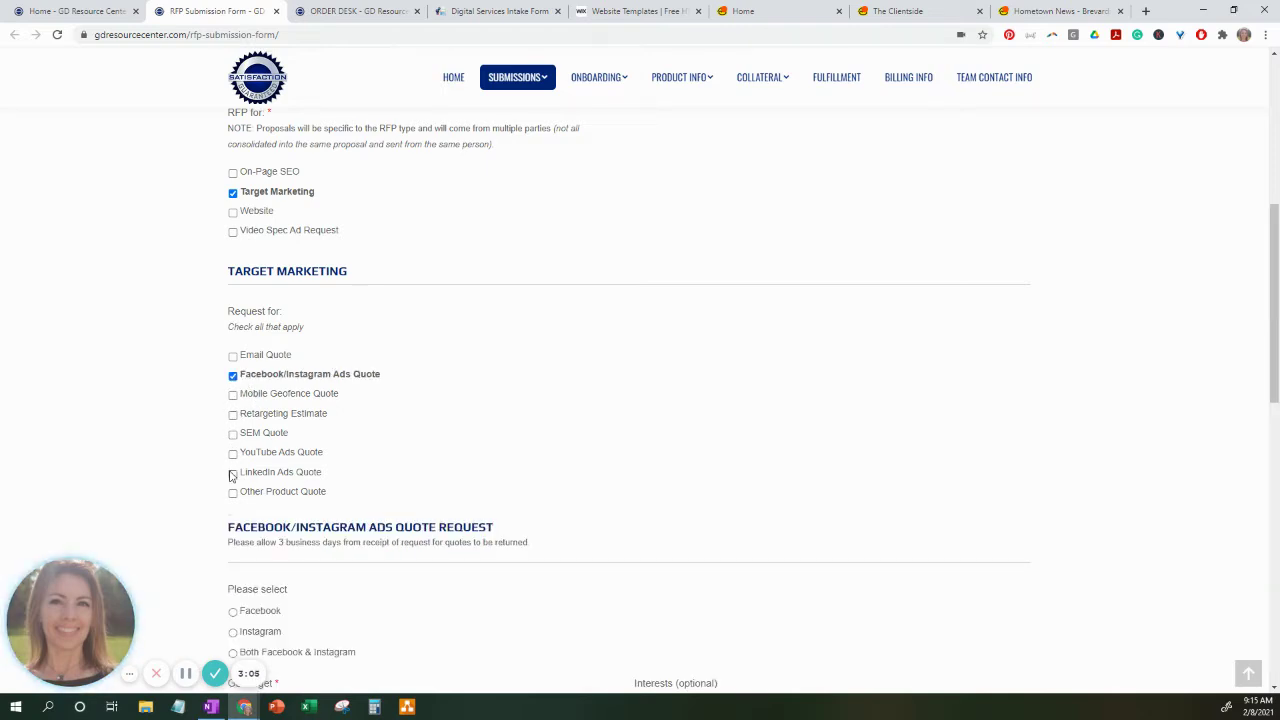
{"action": "left_click", "coordinate": [233, 376]}
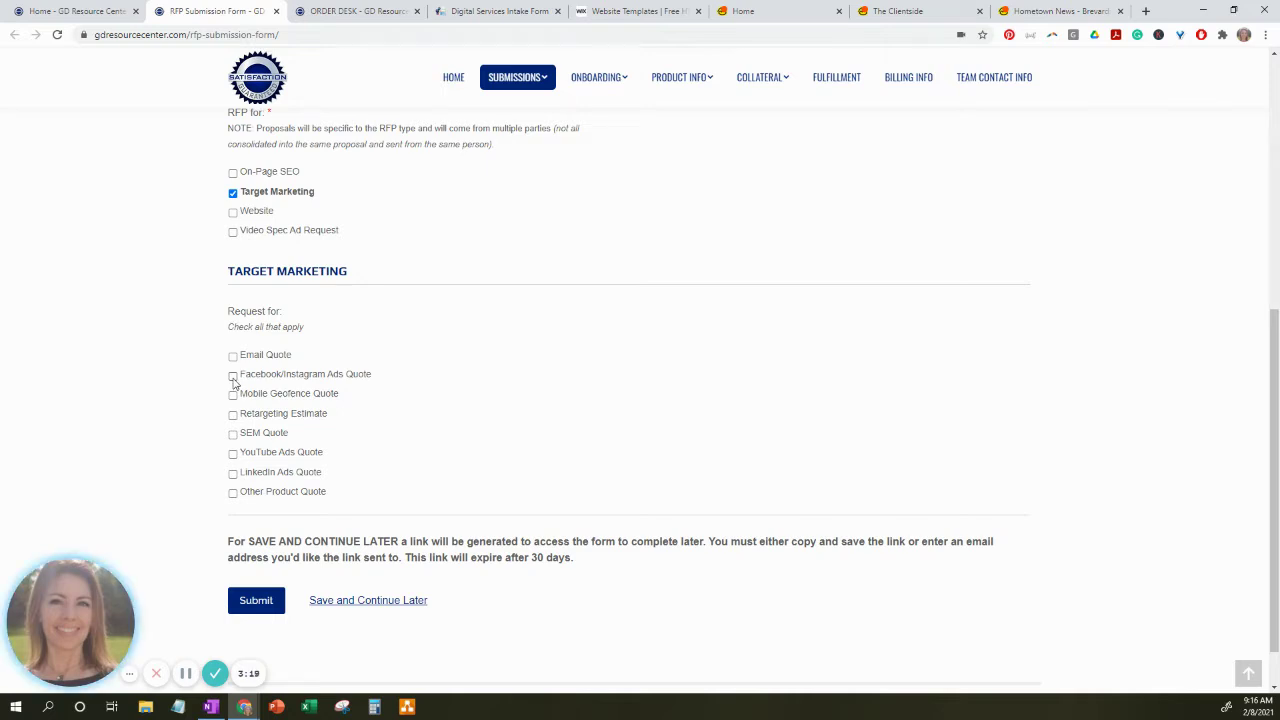
{"action": "left_click", "coordinate": [234, 494]}
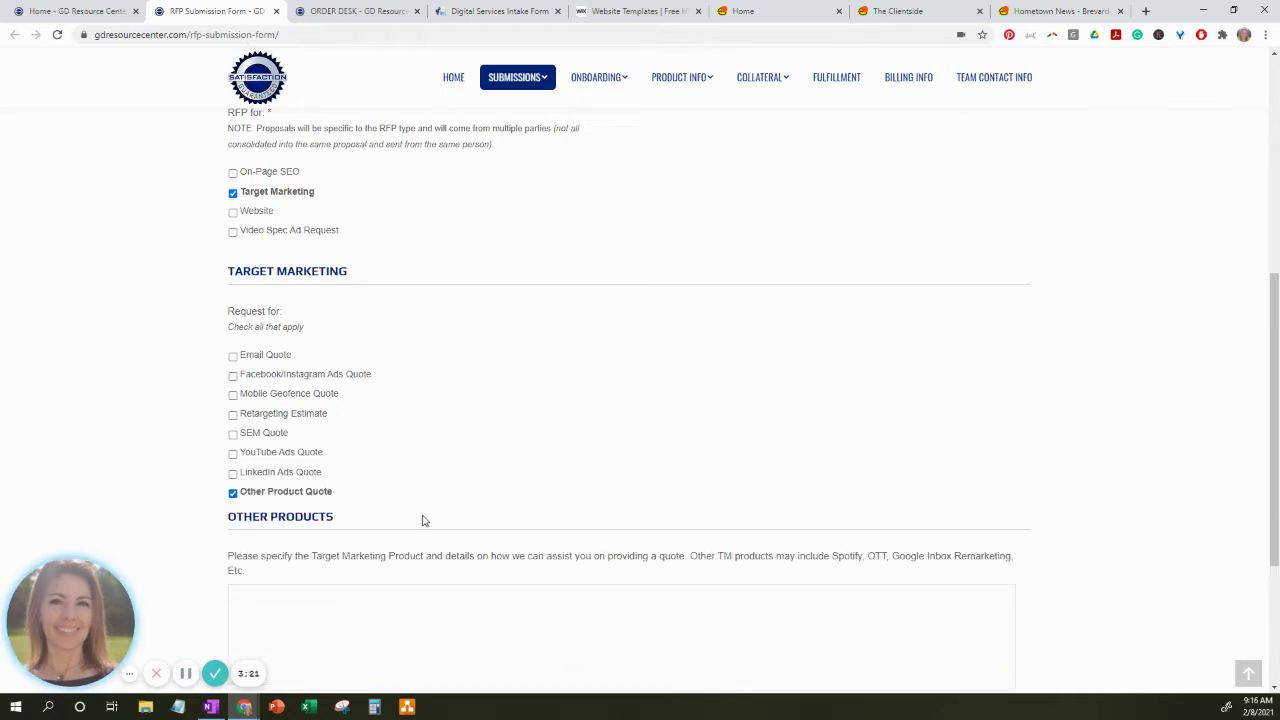
{"action": "scroll", "coordinate": [437, 503], "scroll_direction": "down", "scroll_amount": 2}
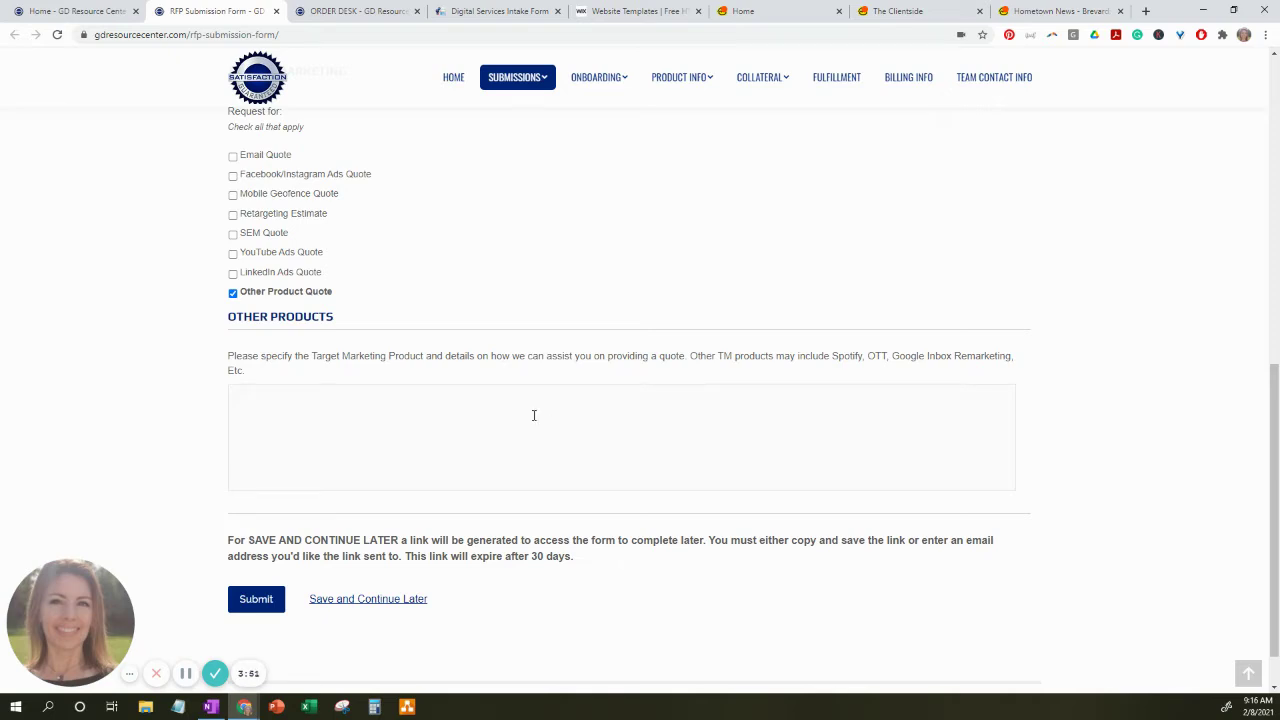
Switch the Target Marketing request from Other Product Quote to Facebook/Instagram Ads Quote and choose Facebook as the platform.
{"action": "left_click", "coordinate": [232, 176]}
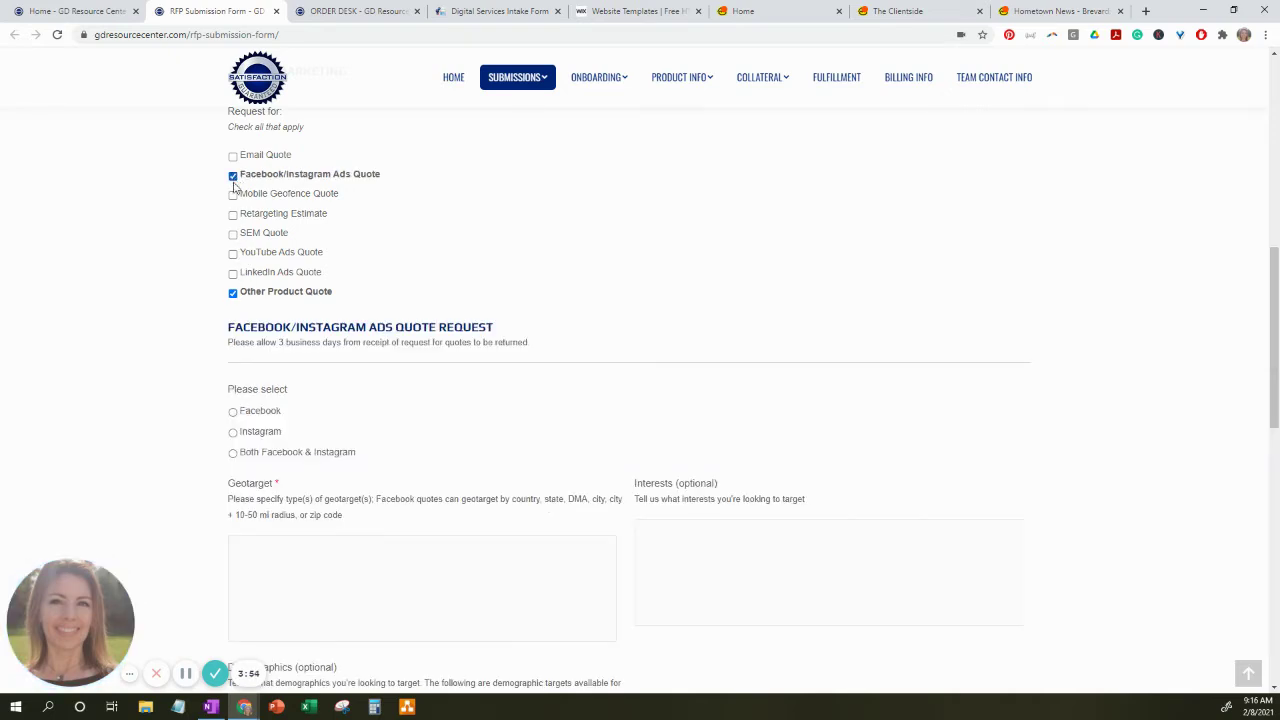
{"action": "left_click", "coordinate": [234, 294]}
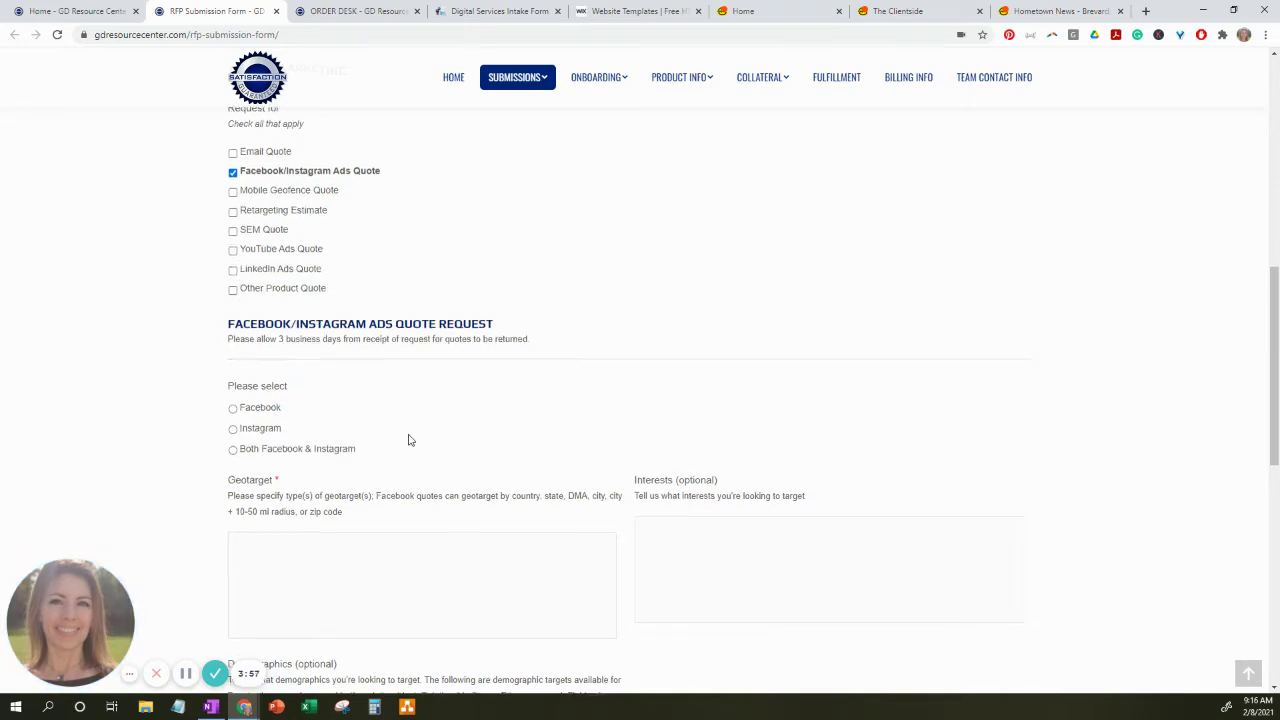
{"action": "scroll", "coordinate": [408, 440], "scroll_direction": "down", "scroll_amount": 1}
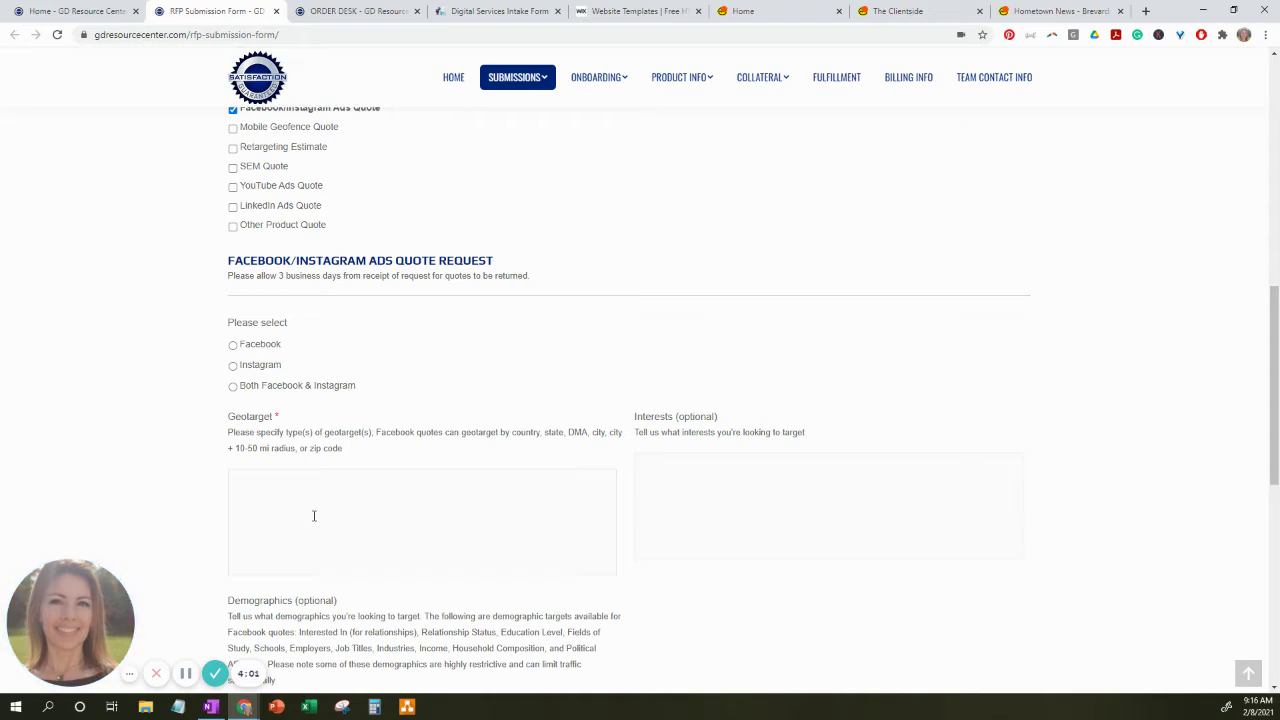
{"action": "left_click", "coordinate": [234, 347]}
Review the Facebook ads quote fields from geotarget and demographics through monthly wholesale billing to additional comments.
{"action": "scroll", "coordinate": [287, 541], "scroll_direction": "down", "scroll_amount": 1}
{"action": "scroll", "coordinate": [300, 542], "scroll_direction": "down", "scroll_amount": 1}
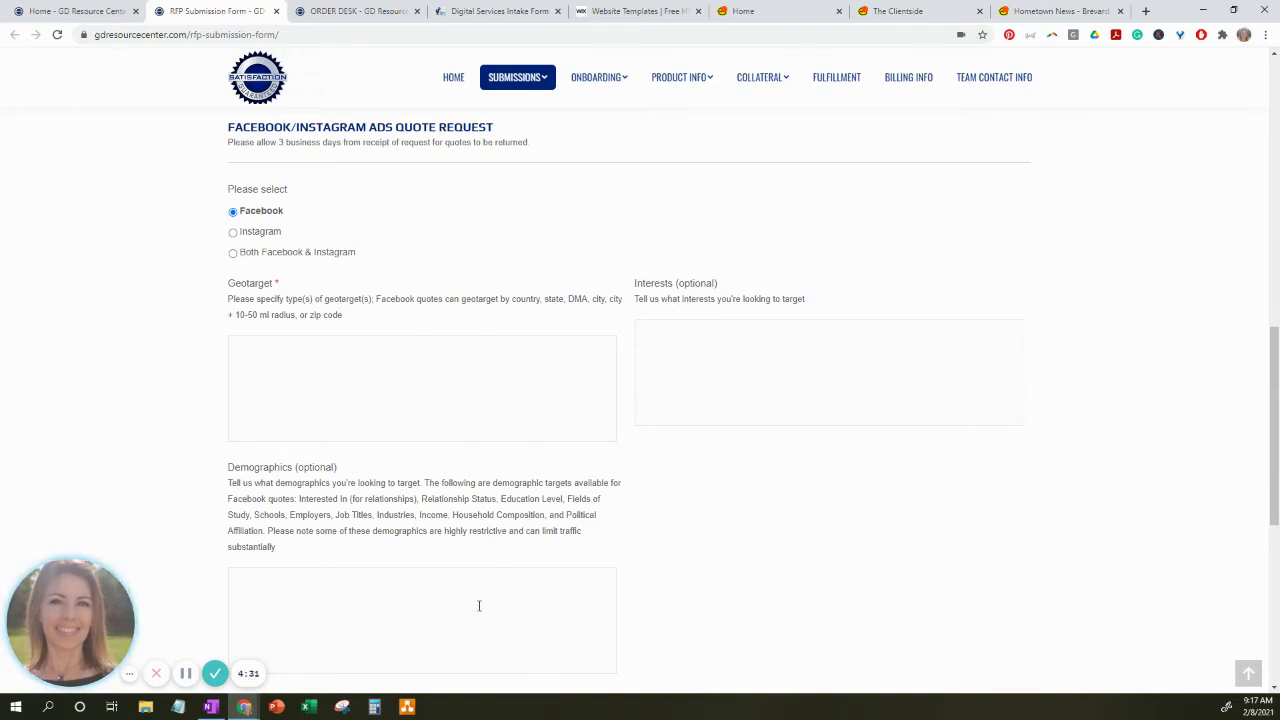
{"action": "scroll", "coordinate": [478, 604], "scroll_direction": "down", "scroll_amount": 2}
{"action": "scroll", "coordinate": [478, 606], "scroll_direction": "down", "scroll_amount": 2}
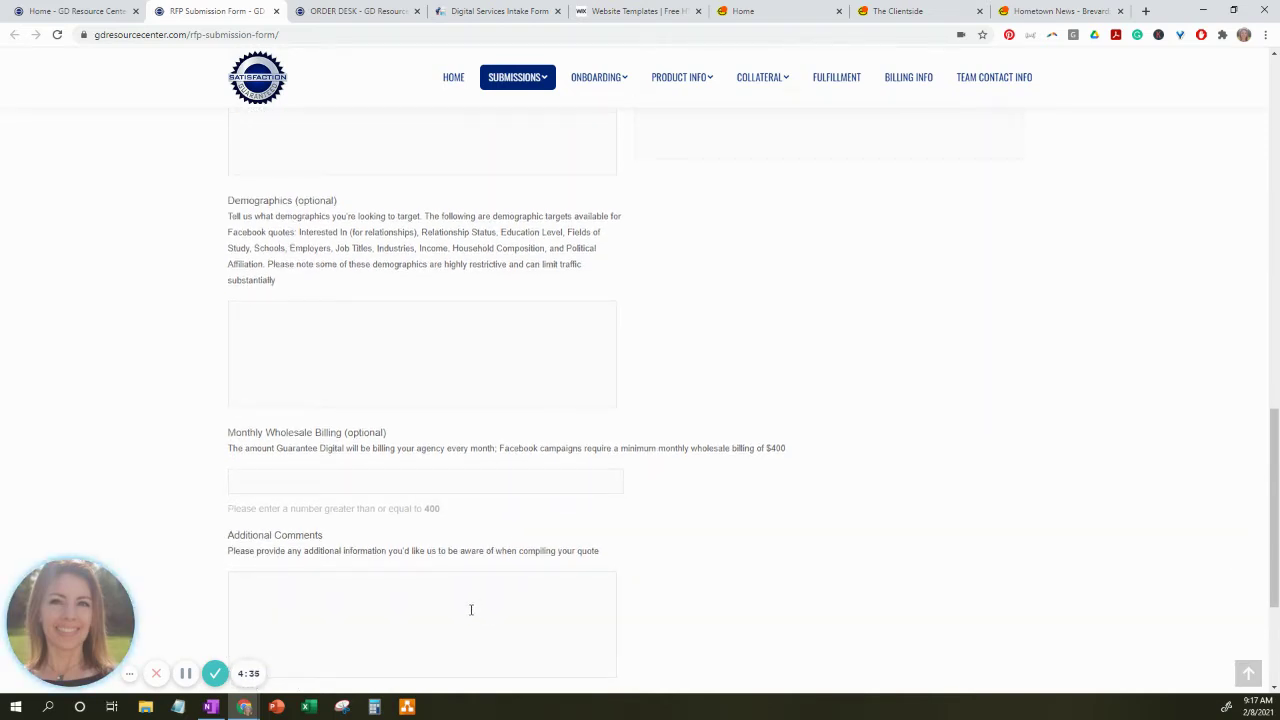
{"action": "scroll", "coordinate": [471, 609], "scroll_direction": "down", "scroll_amount": 2}
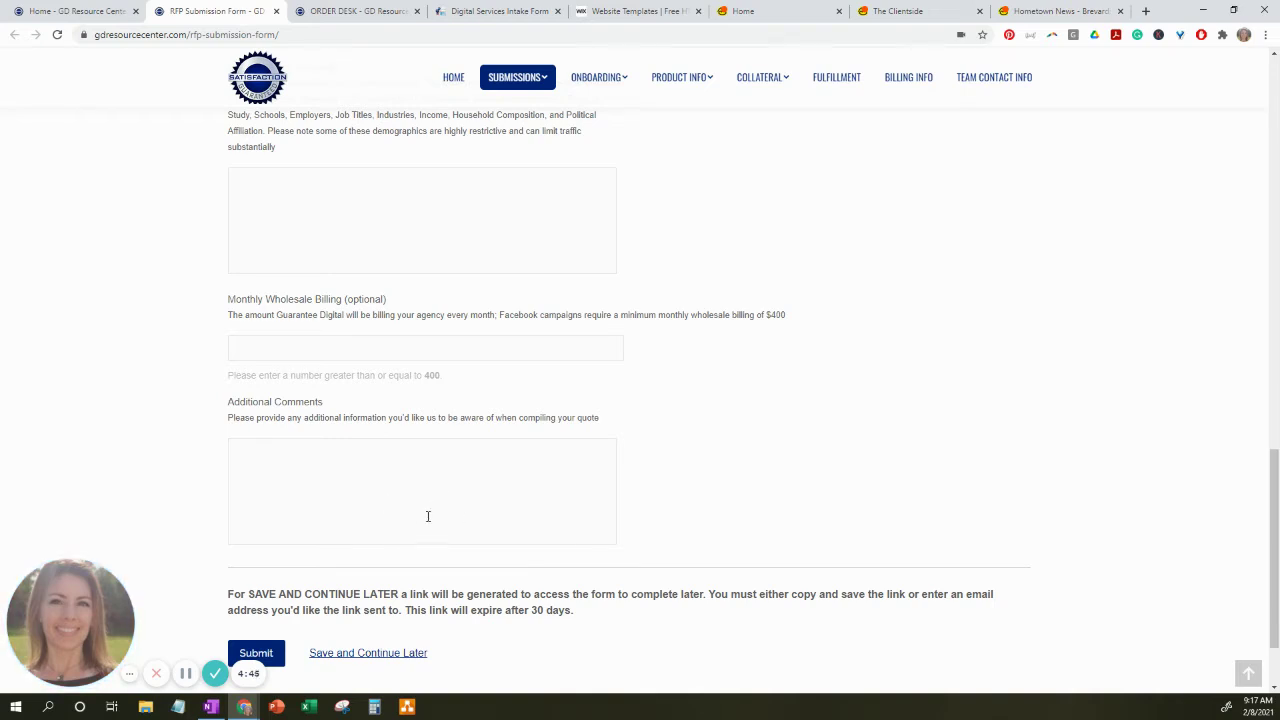
{"action": "scroll", "coordinate": [427, 516], "scroll_direction": "down", "scroll_amount": 1}
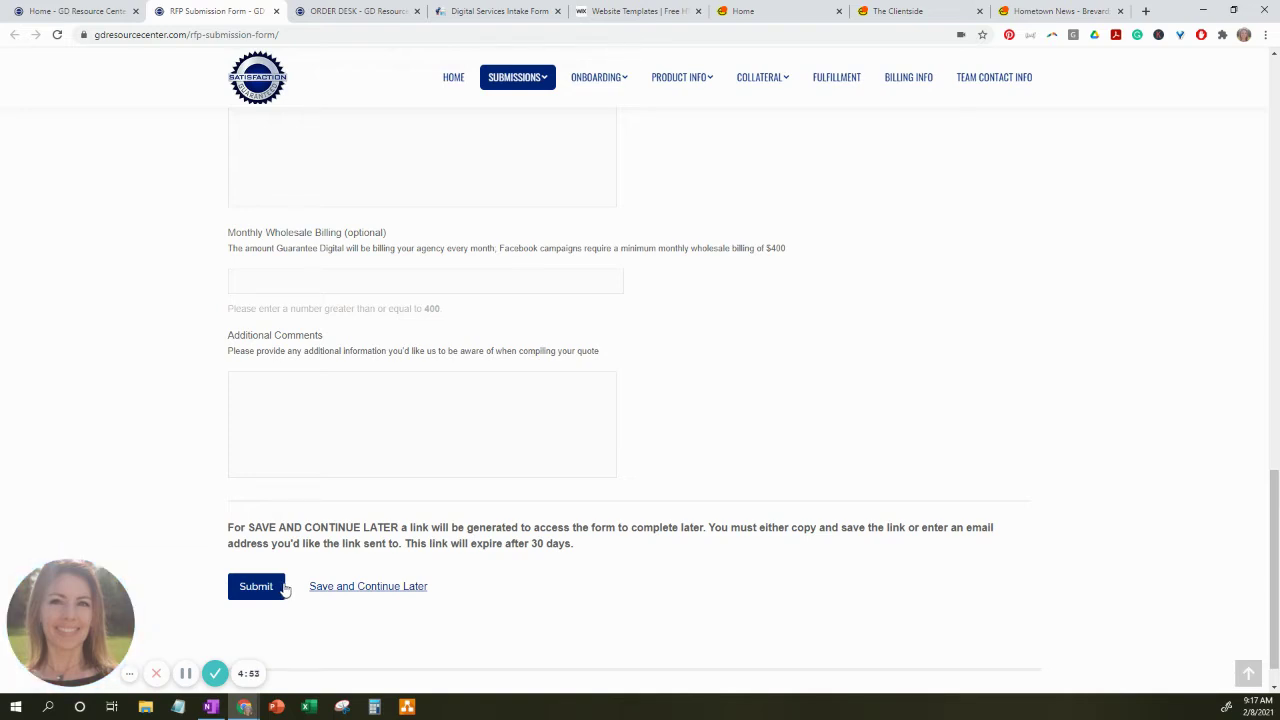
Change the RFP type from Target Marketing to Website.
{"action": "scroll", "coordinate": [347, 575], "scroll_direction": "up", "scroll_amount": 10}
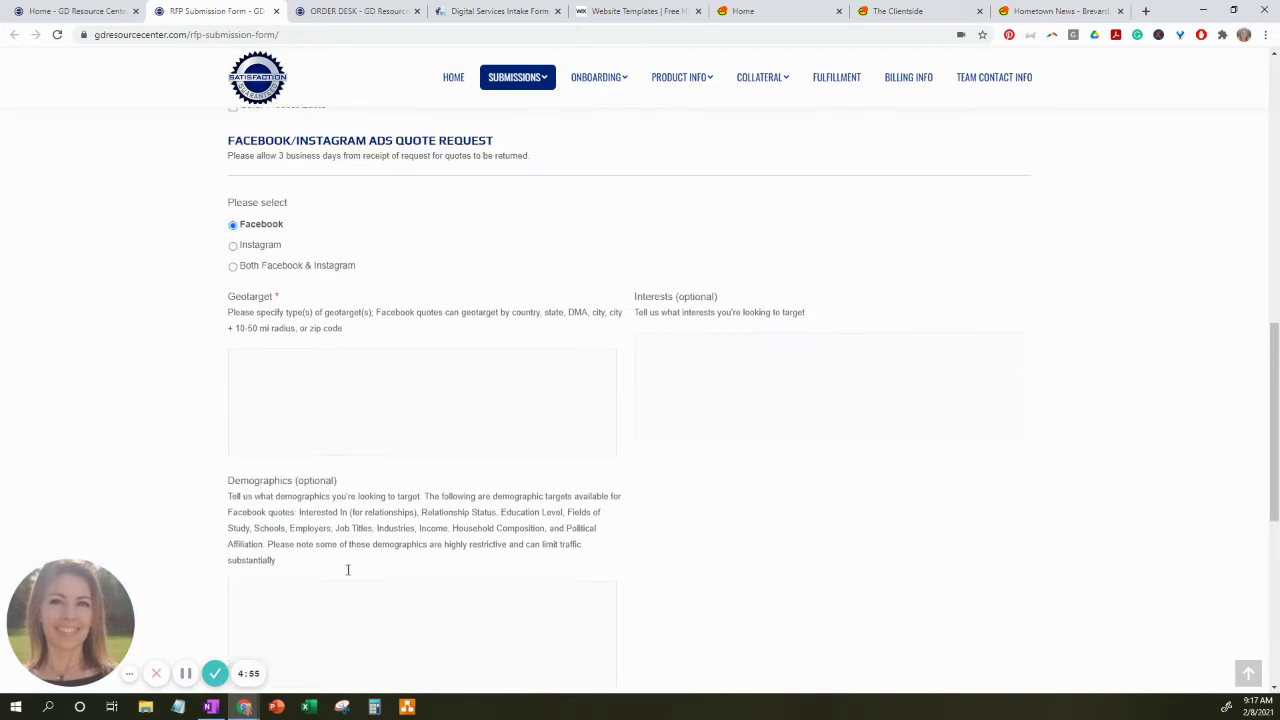
{"action": "scroll", "coordinate": [347, 572], "scroll_direction": "up", "scroll_amount": 3}
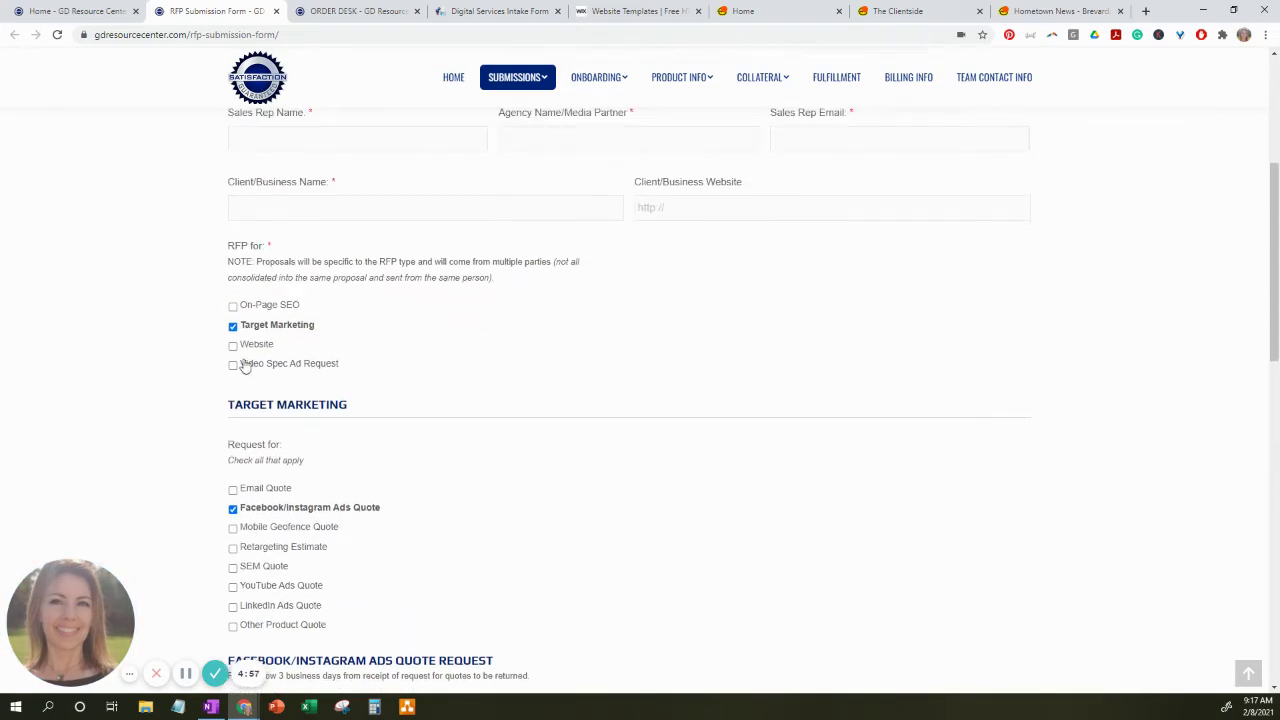
{"action": "left_click", "coordinate": [233, 345]}
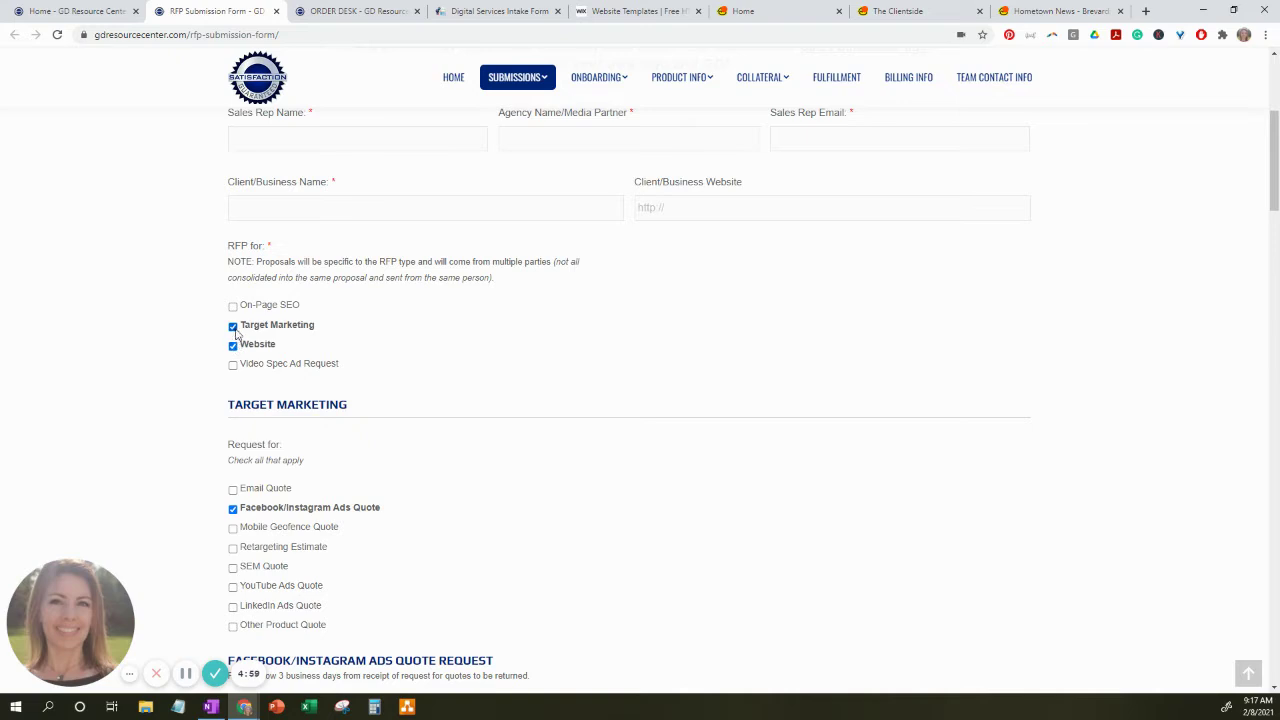
{"action": "left_click", "coordinate": [233, 326]}
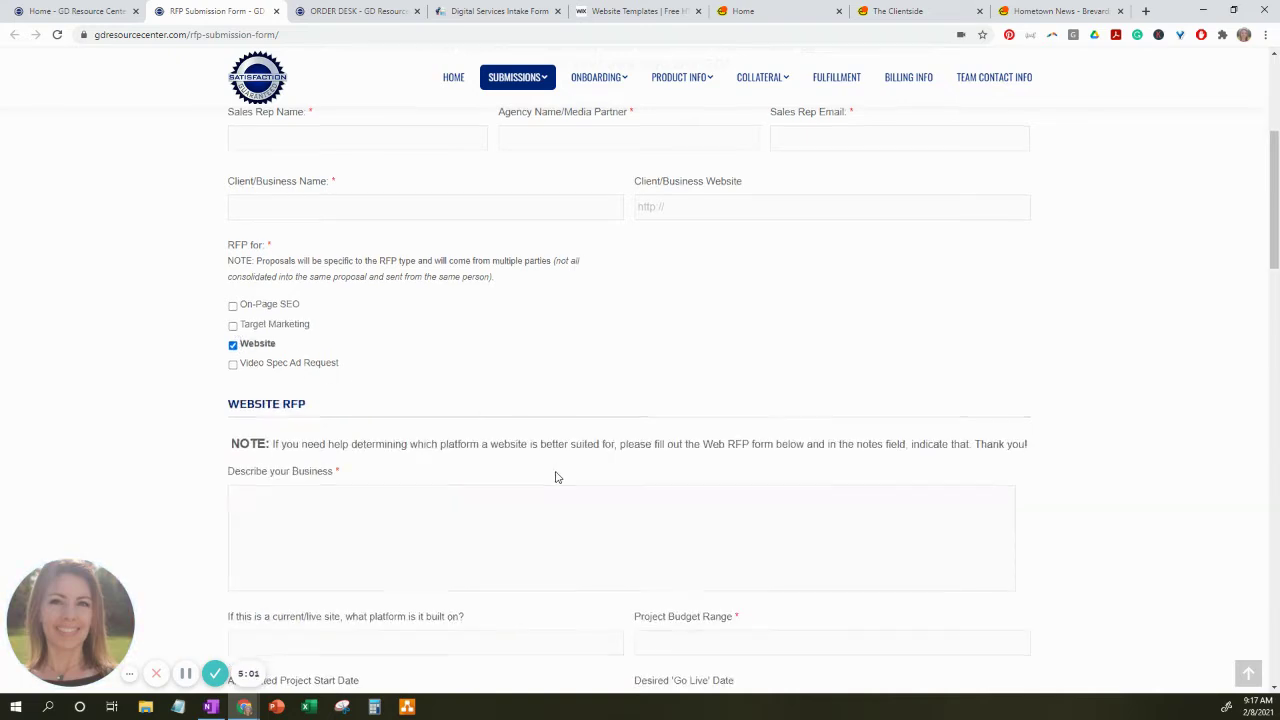
Review the Website RFP fields from business description and project dates through objective, design, pages, content and other features to additional notes.
{"action": "scroll", "coordinate": [557, 477], "scroll_direction": "down", "scroll_amount": 3}
{"action": "scroll", "coordinate": [557, 477], "scroll_direction": "down", "scroll_amount": 1}
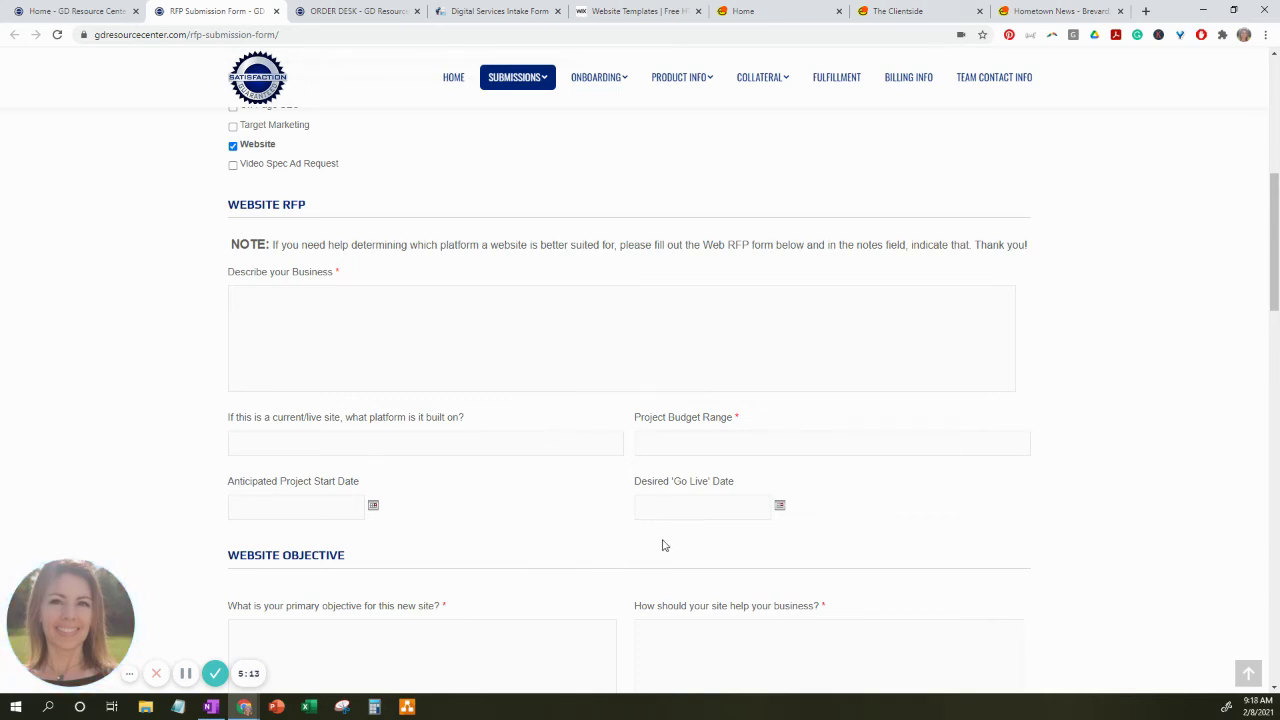
{"action": "scroll", "coordinate": [662, 545], "scroll_direction": "down", "scroll_amount": 3}
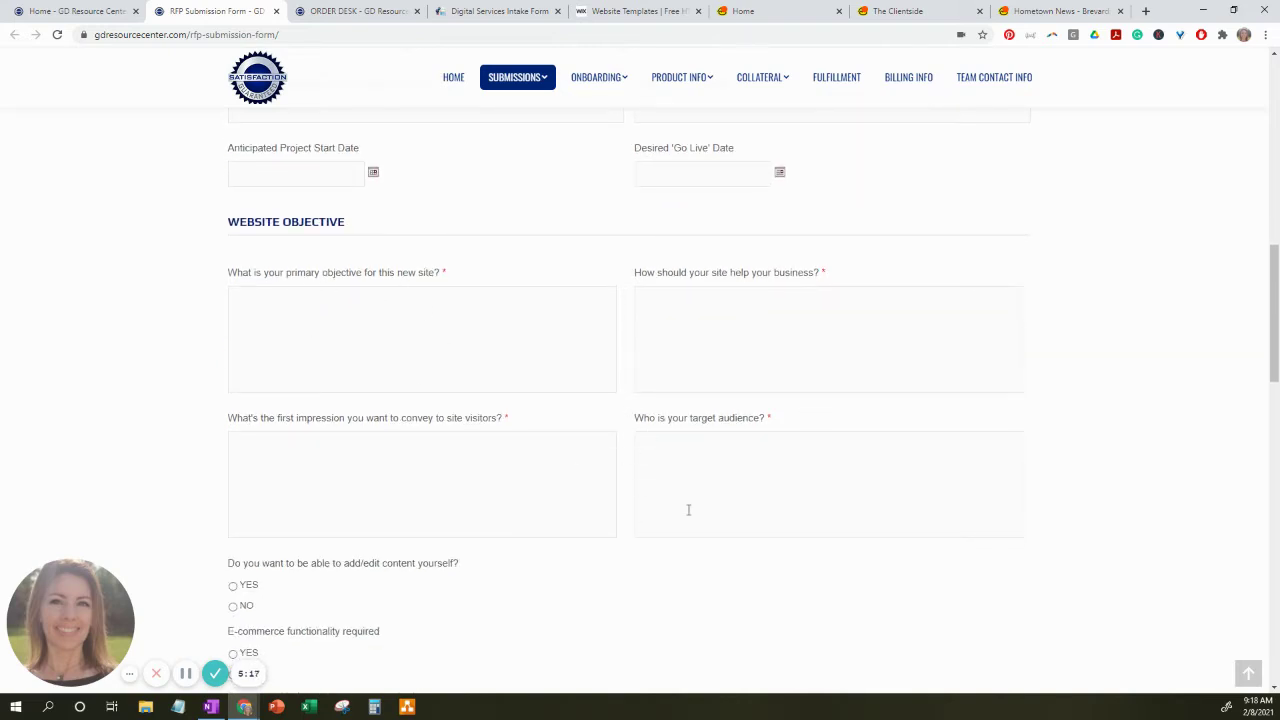
{"action": "scroll", "coordinate": [687, 509], "scroll_direction": "down", "scroll_amount": 2}
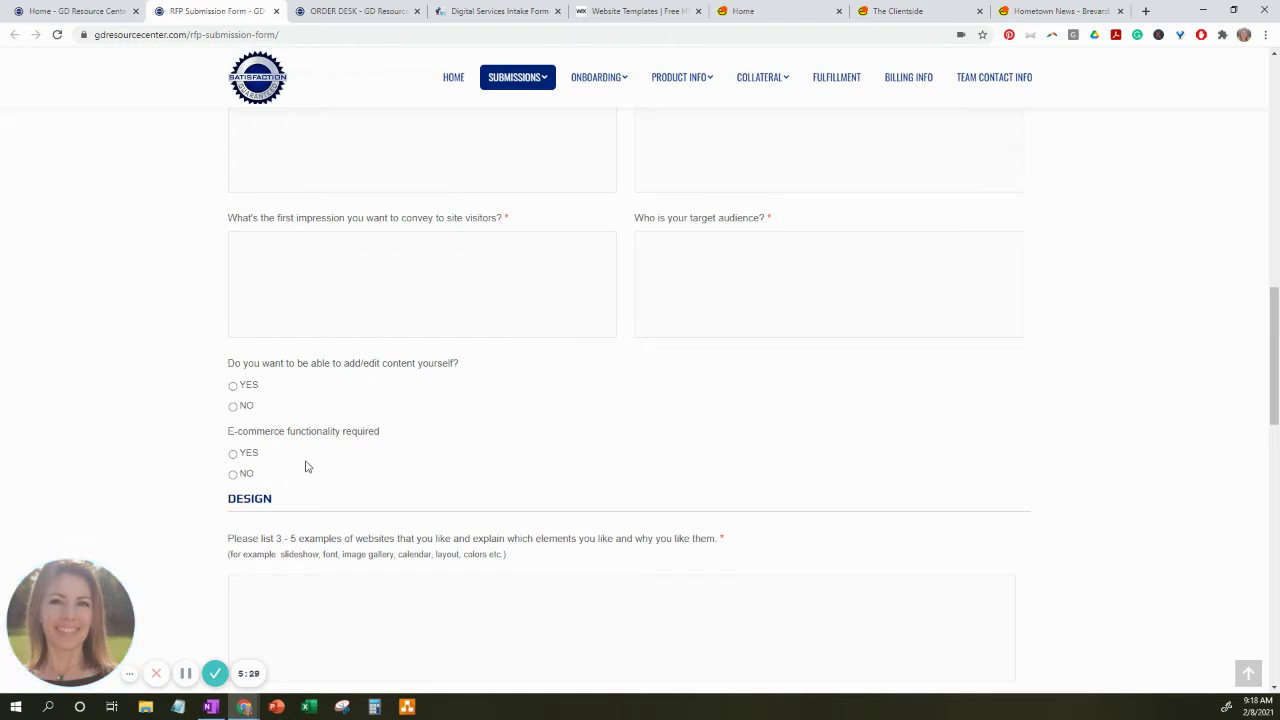
{"action": "scroll", "coordinate": [310, 467], "scroll_direction": "down", "scroll_amount": 1}
{"action": "scroll", "coordinate": [310, 462], "scroll_direction": "down", "scroll_amount": 1}
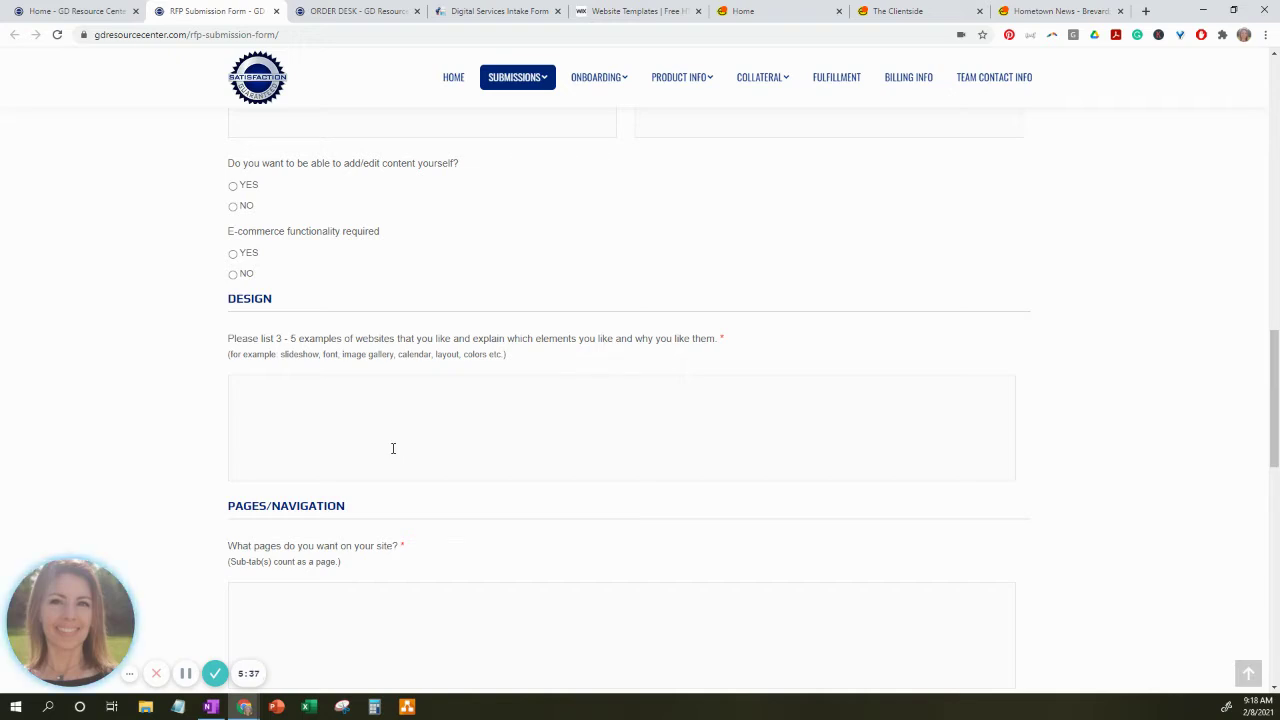
{"action": "scroll", "coordinate": [392, 448], "scroll_direction": "down", "scroll_amount": 1}
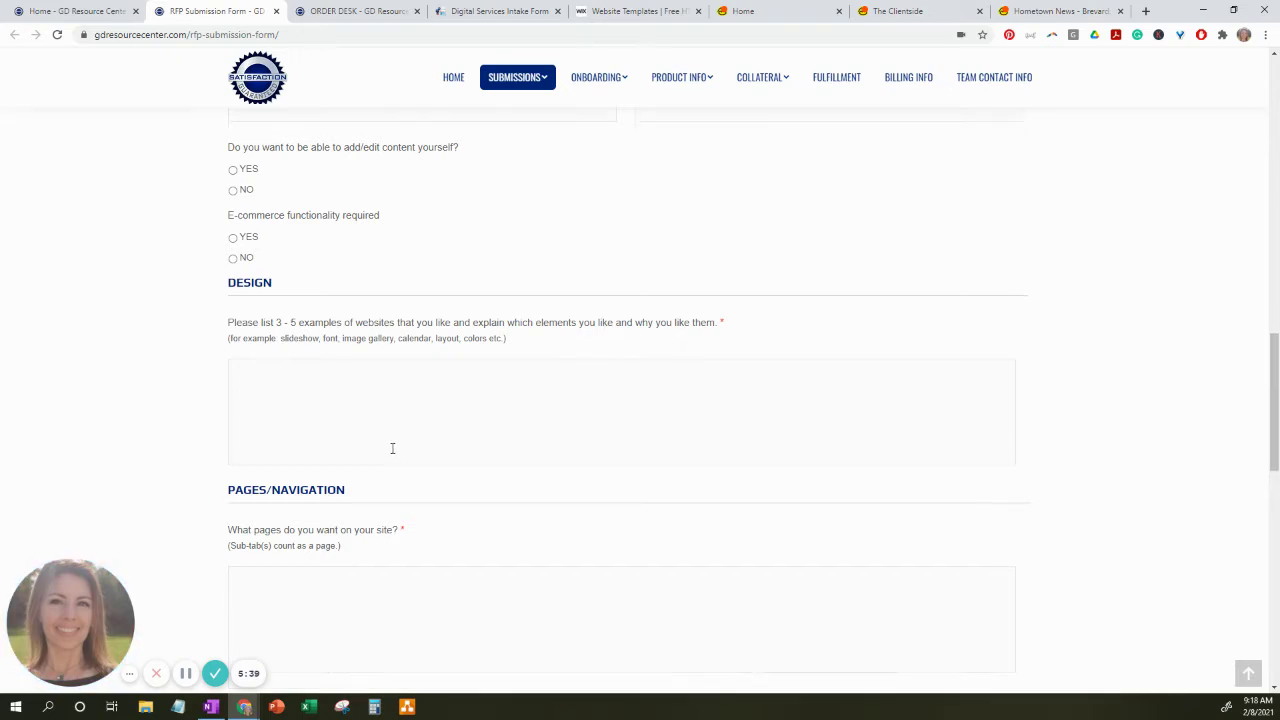
{"action": "scroll", "coordinate": [392, 448], "scroll_direction": "down", "scroll_amount": 2}
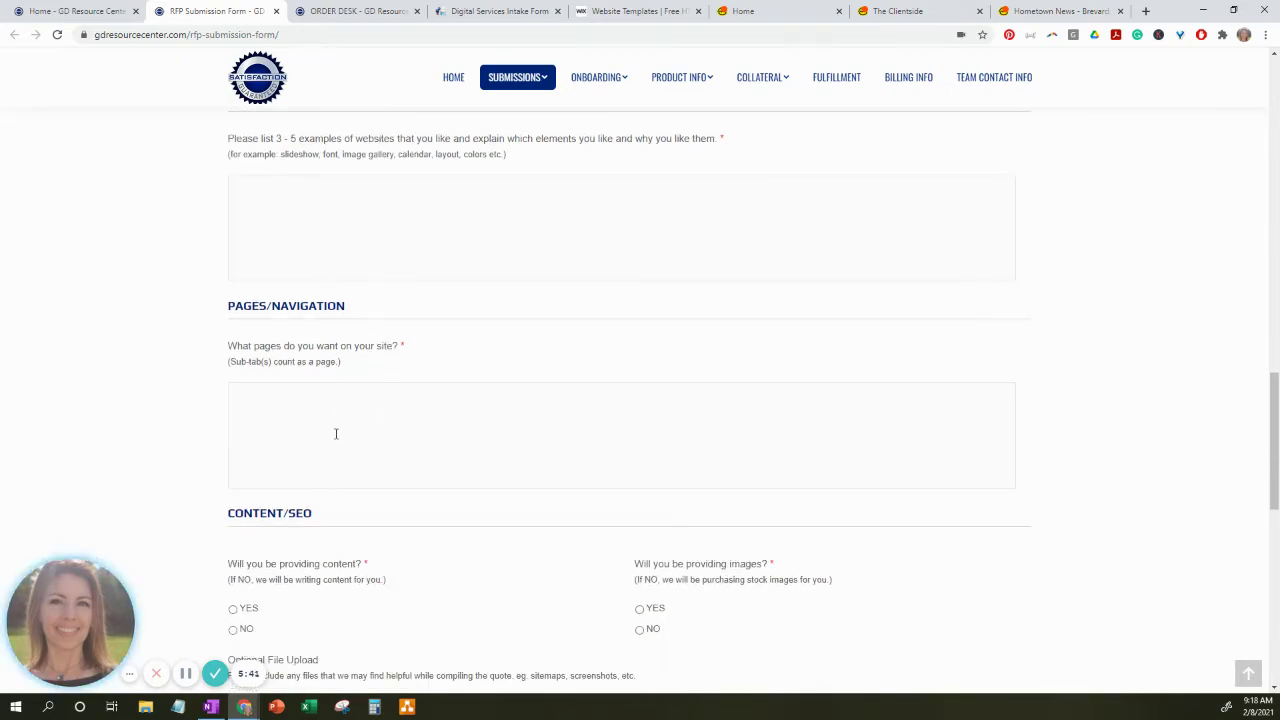
{"action": "scroll", "coordinate": [446, 451], "scroll_direction": "down", "scroll_amount": 1}
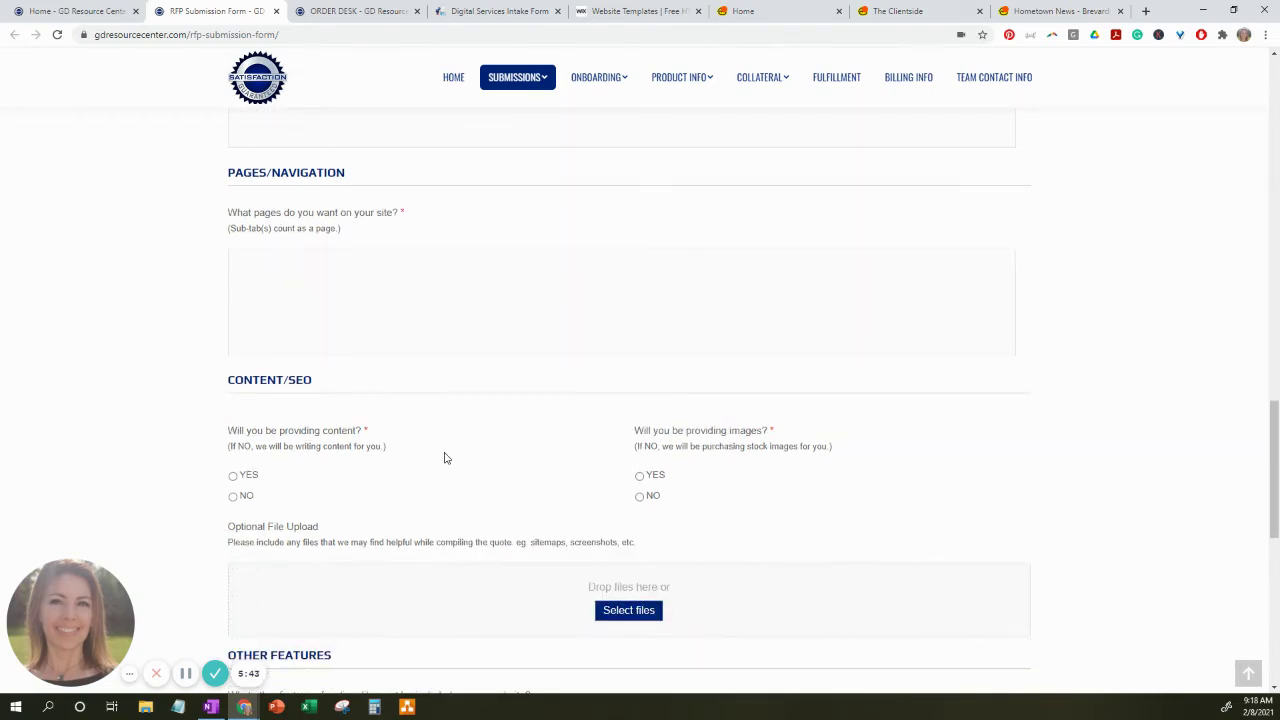
{"action": "scroll", "coordinate": [441, 457], "scroll_direction": "down", "scroll_amount": 1}
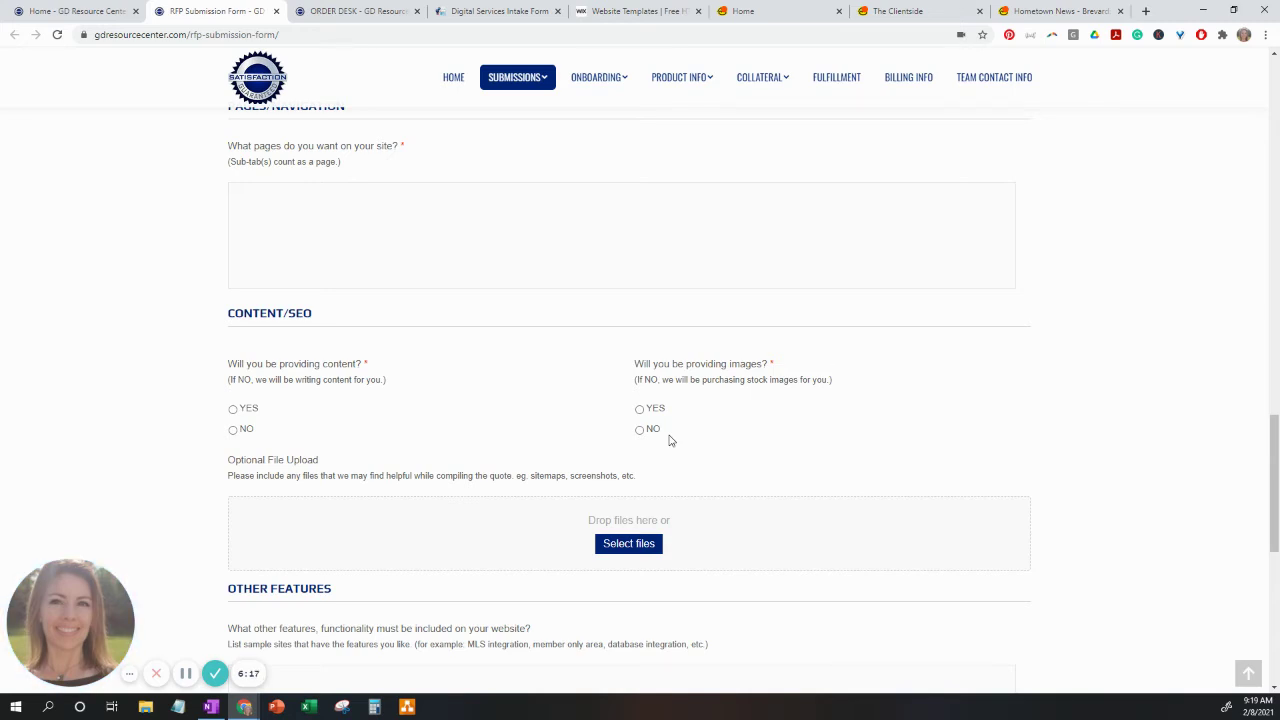
{"action": "scroll", "coordinate": [669, 441], "scroll_direction": "down", "scroll_amount": 2}
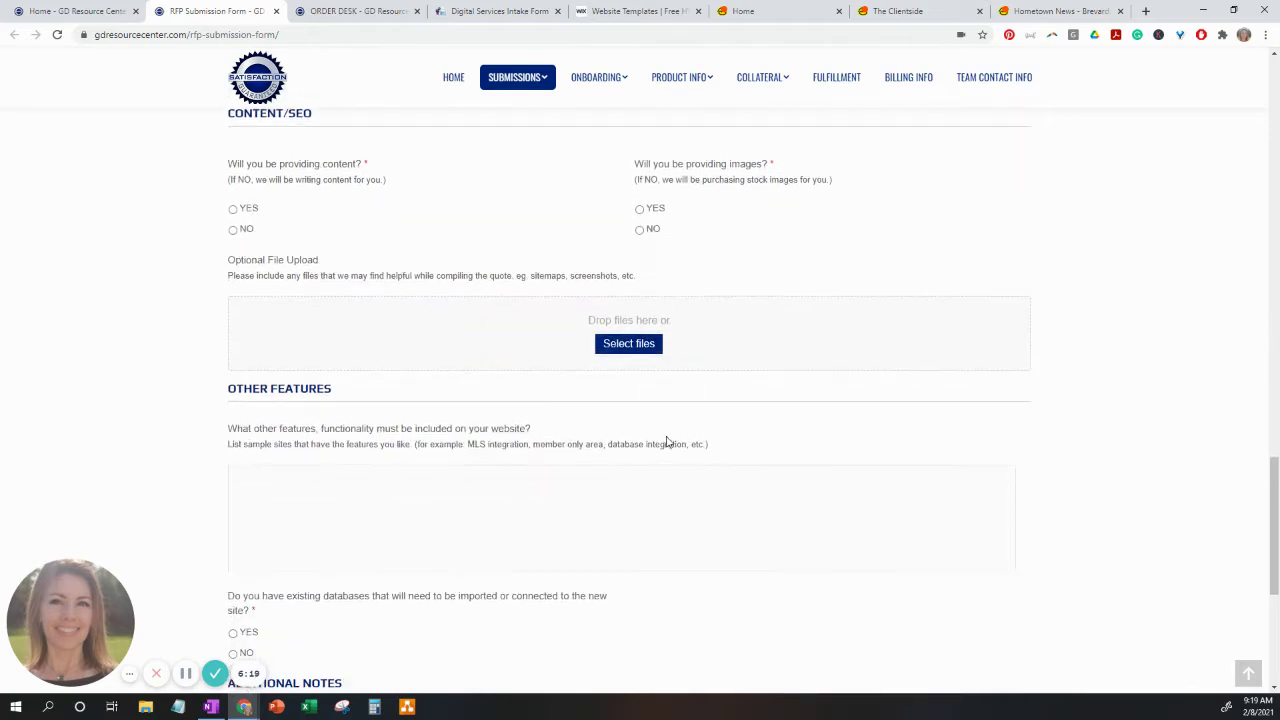
{"action": "scroll", "coordinate": [667, 442], "scroll_direction": "down", "scroll_amount": 1}
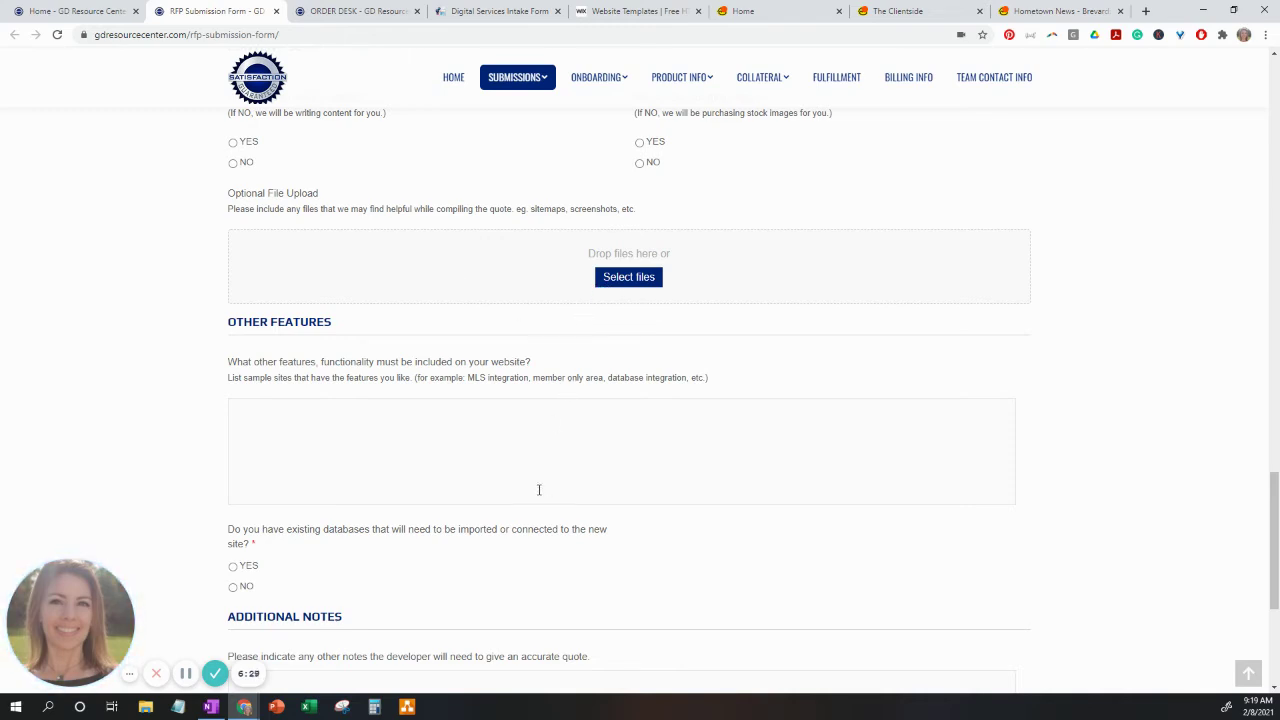
{"action": "scroll", "coordinate": [540, 491], "scroll_direction": "down", "scroll_amount": 2}
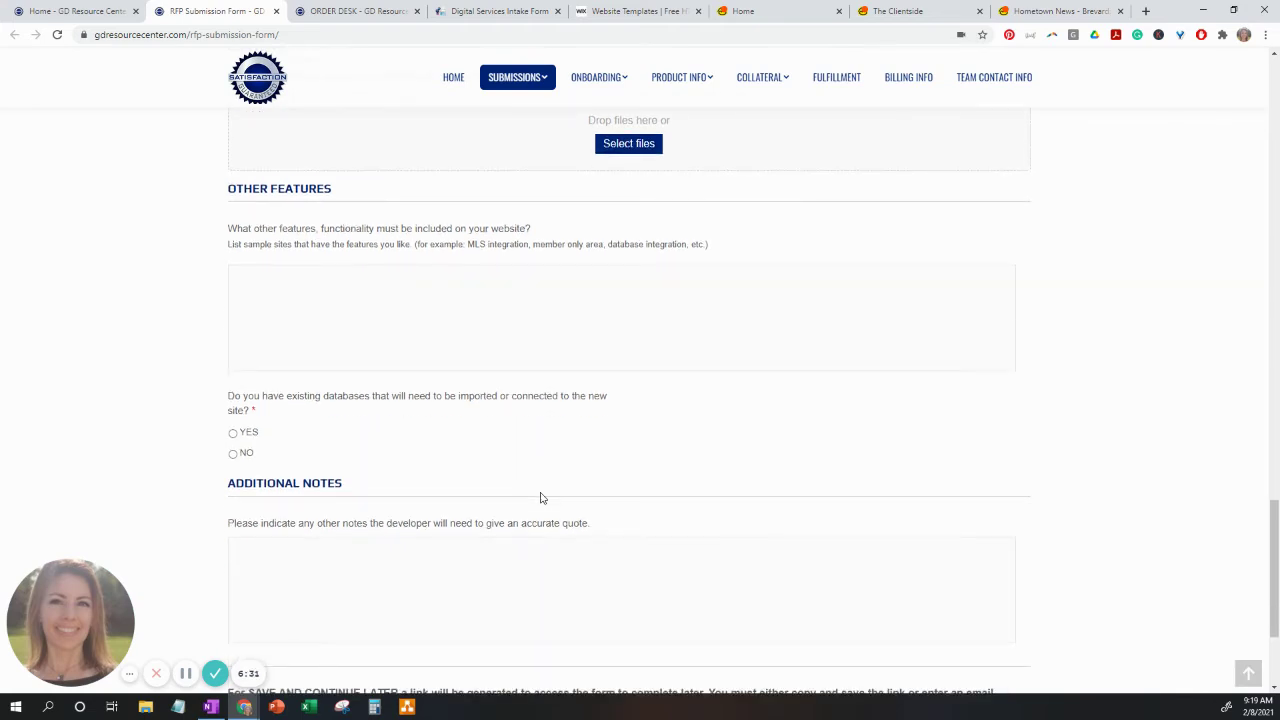
{"action": "scroll", "coordinate": [540, 497], "scroll_direction": "down", "scroll_amount": 2}
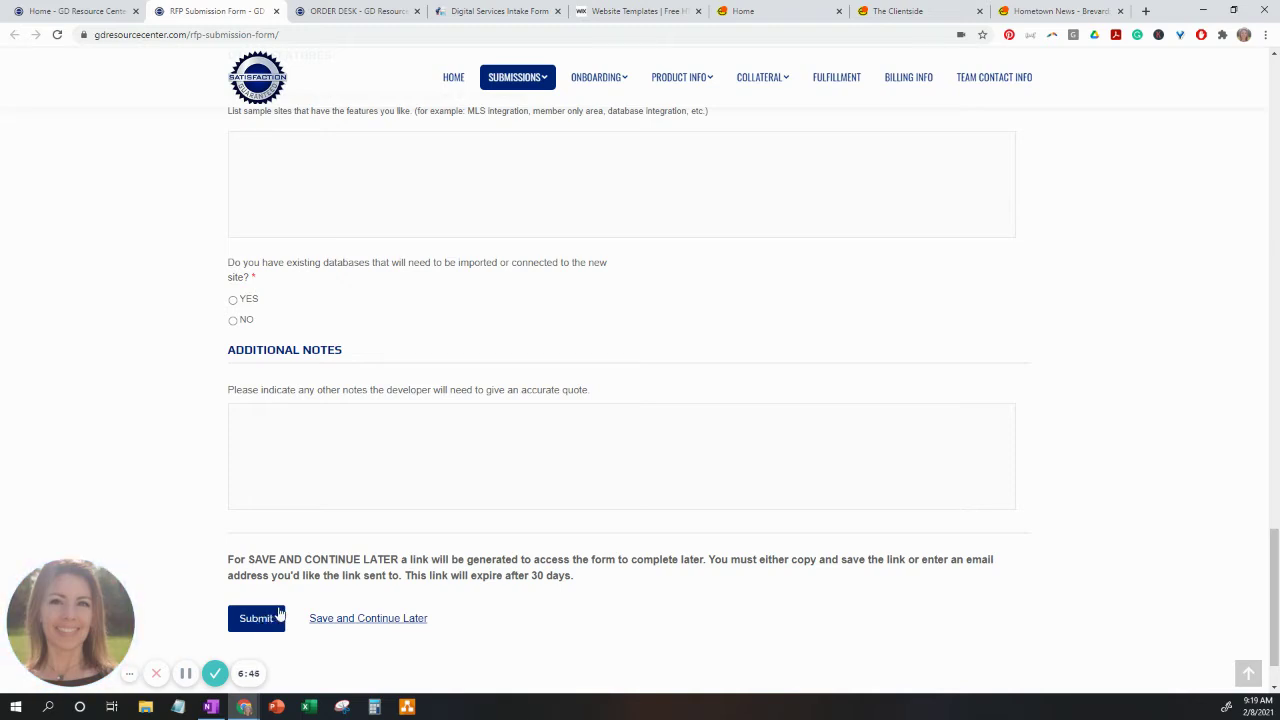
Change the RFP type from Website to Video Spec Ad Request.
{"action": "scroll", "coordinate": [440, 537], "scroll_direction": "up", "scroll_amount": 5}
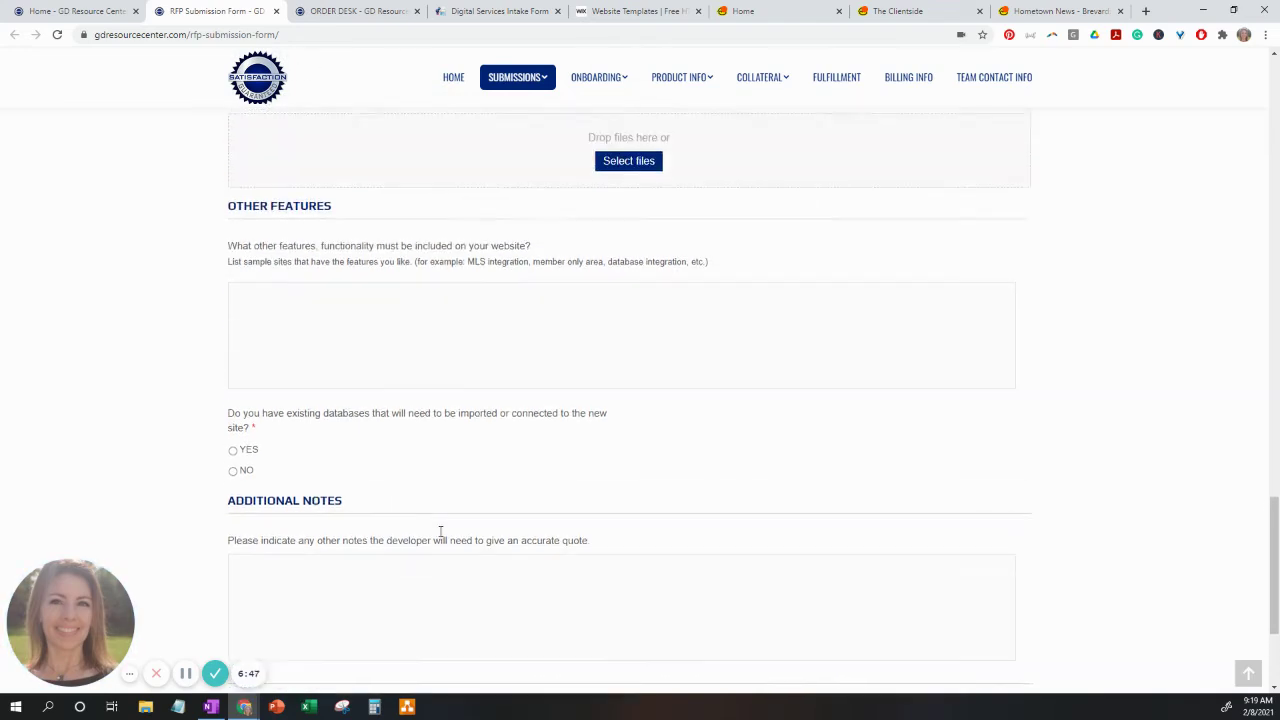
{"action": "scroll", "coordinate": [440, 531], "scroll_direction": "up", "scroll_amount": 6}
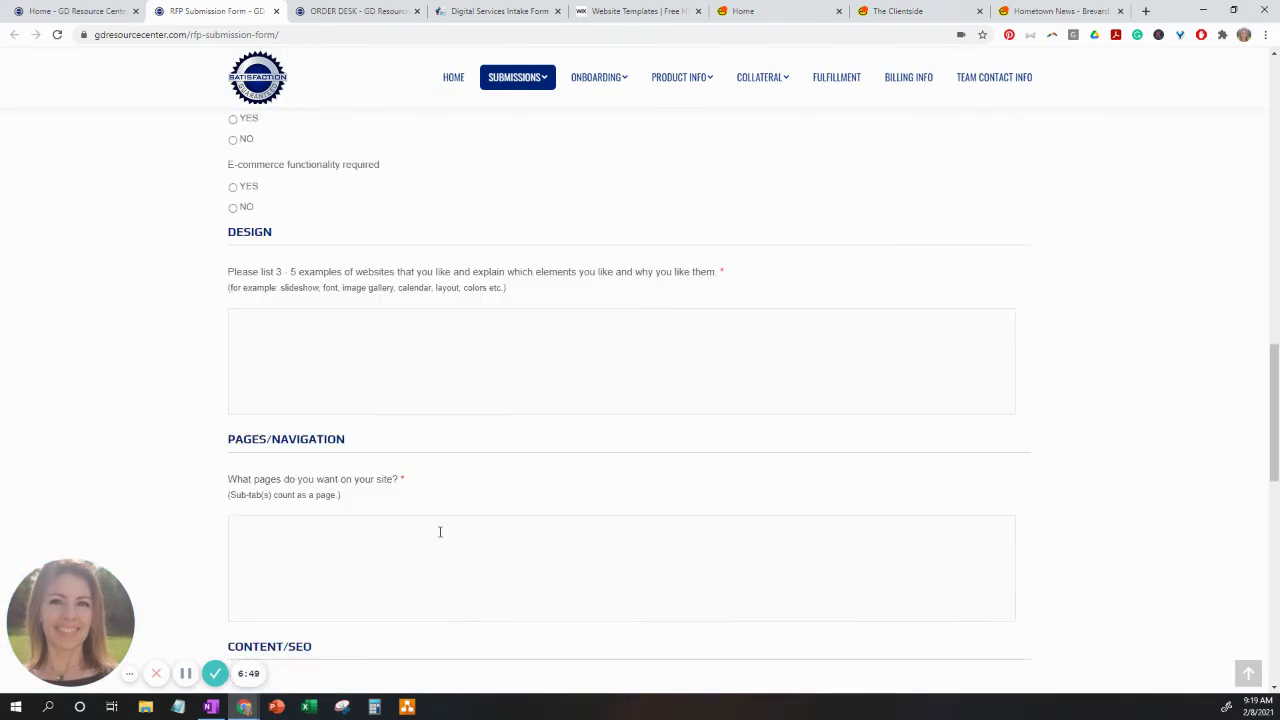
{"action": "scroll", "coordinate": [440, 538], "scroll_direction": "up", "scroll_amount": 3}
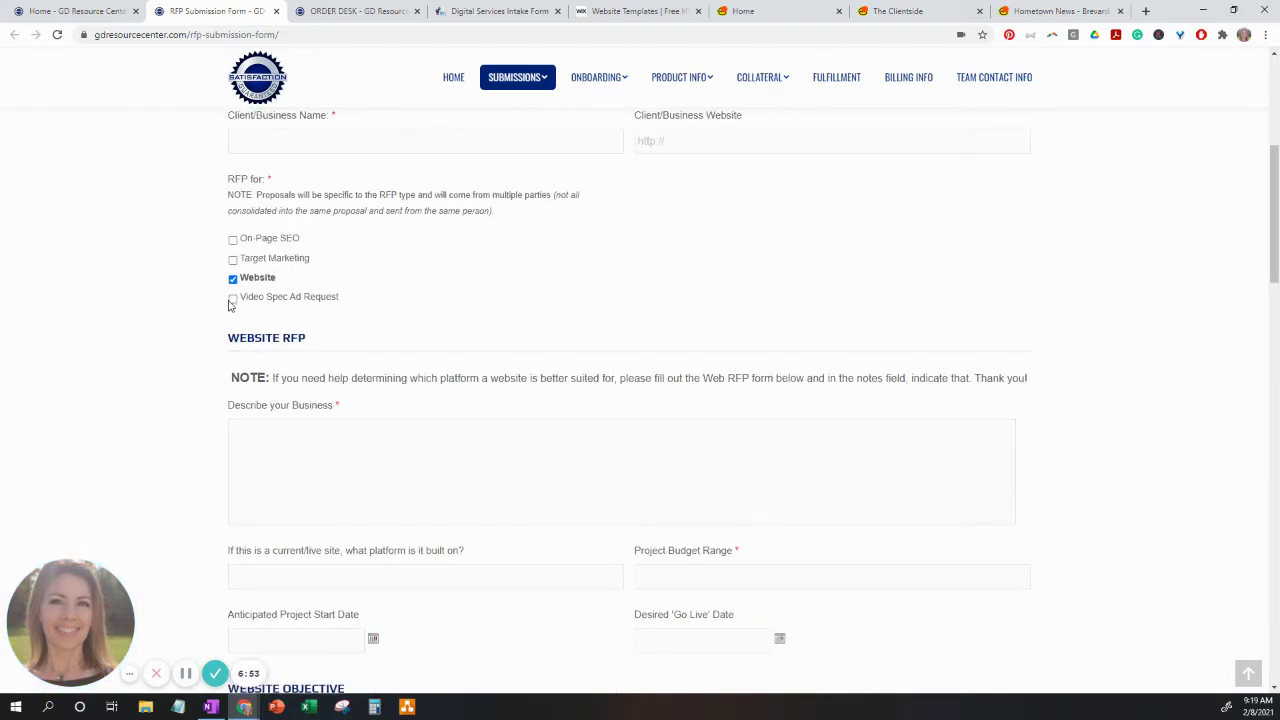
{"action": "left_click", "coordinate": [233, 299]}
{"action": "left_click", "coordinate": [233, 279]}
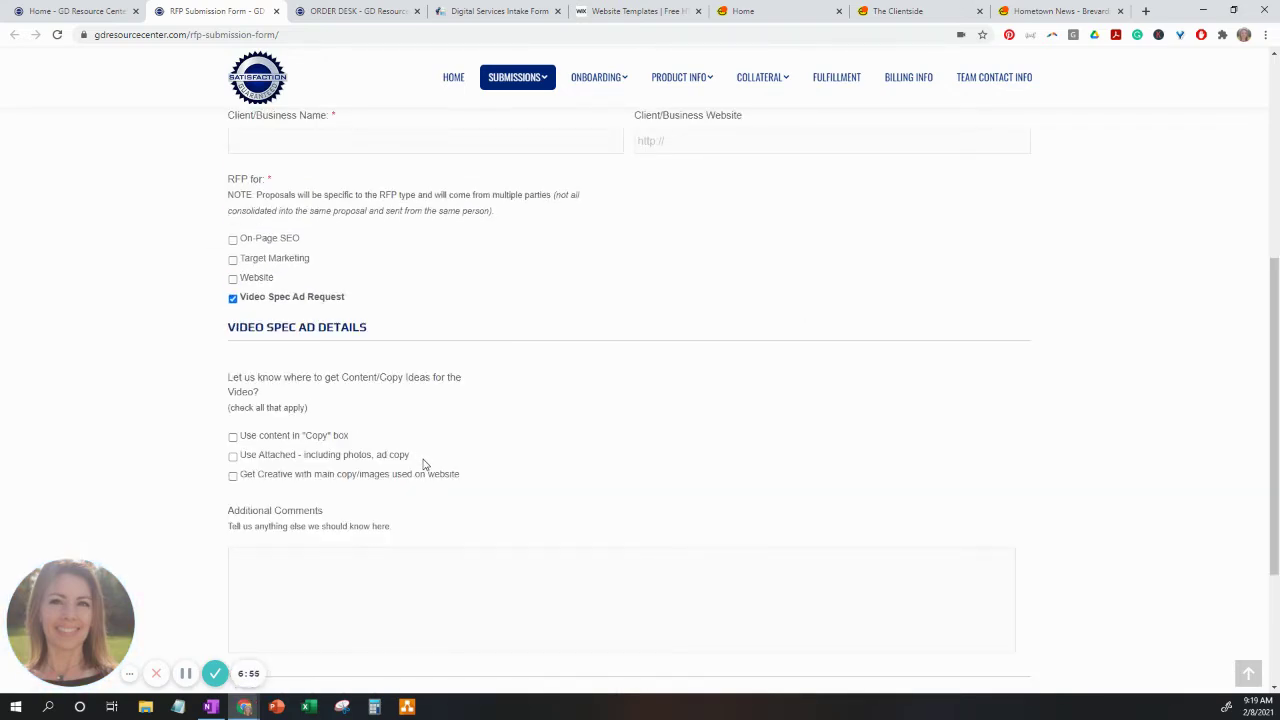
Try the "Copy" box and Use Attached content sources for the video, leaving only Get Creative with main copy/images used on website selected.
{"action": "scroll", "coordinate": [422, 464], "scroll_direction": "down", "scroll_amount": 2}
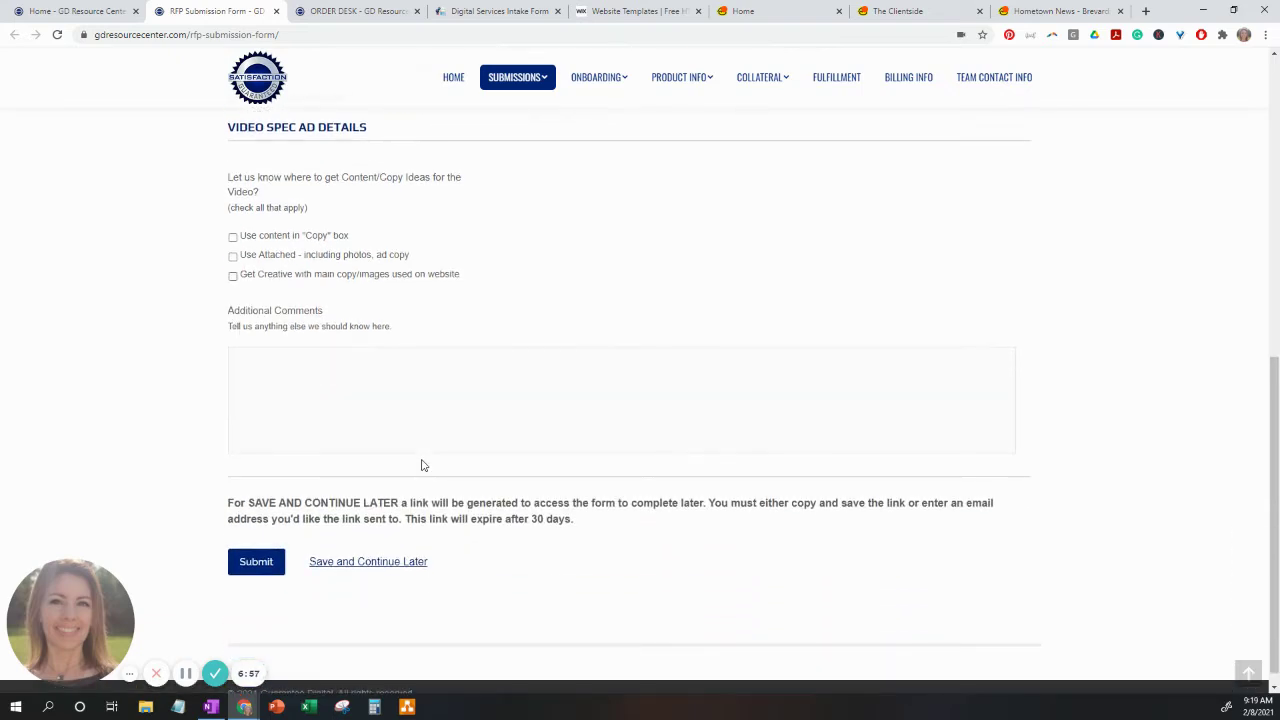
{"action": "left_click", "coordinate": [233, 238]}
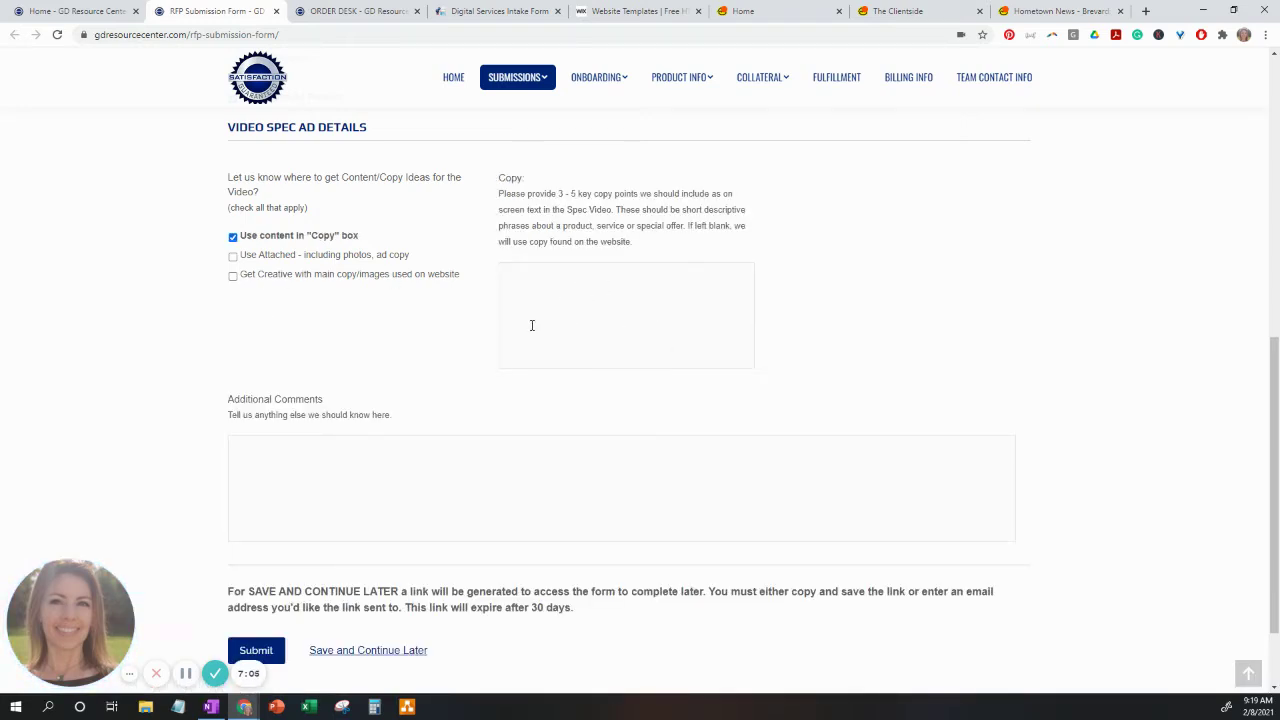
{"action": "left_click", "coordinate": [233, 258]}
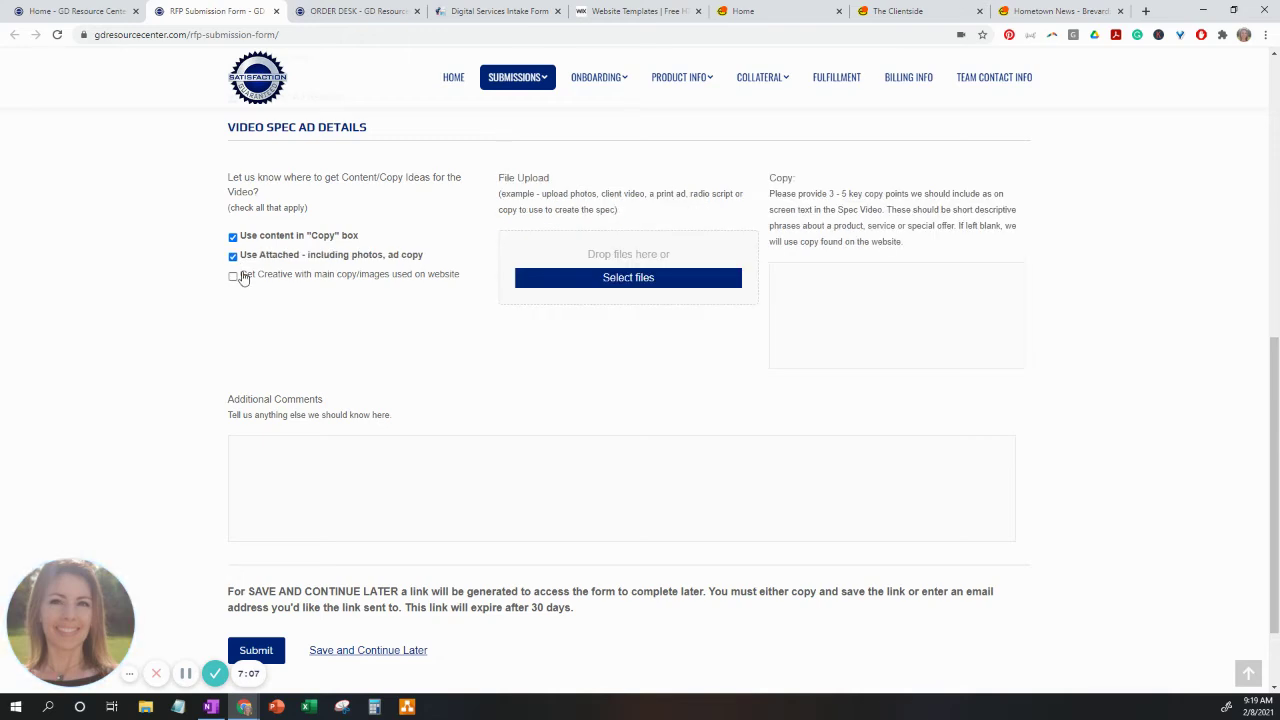
{"action": "left_click", "coordinate": [233, 237]}
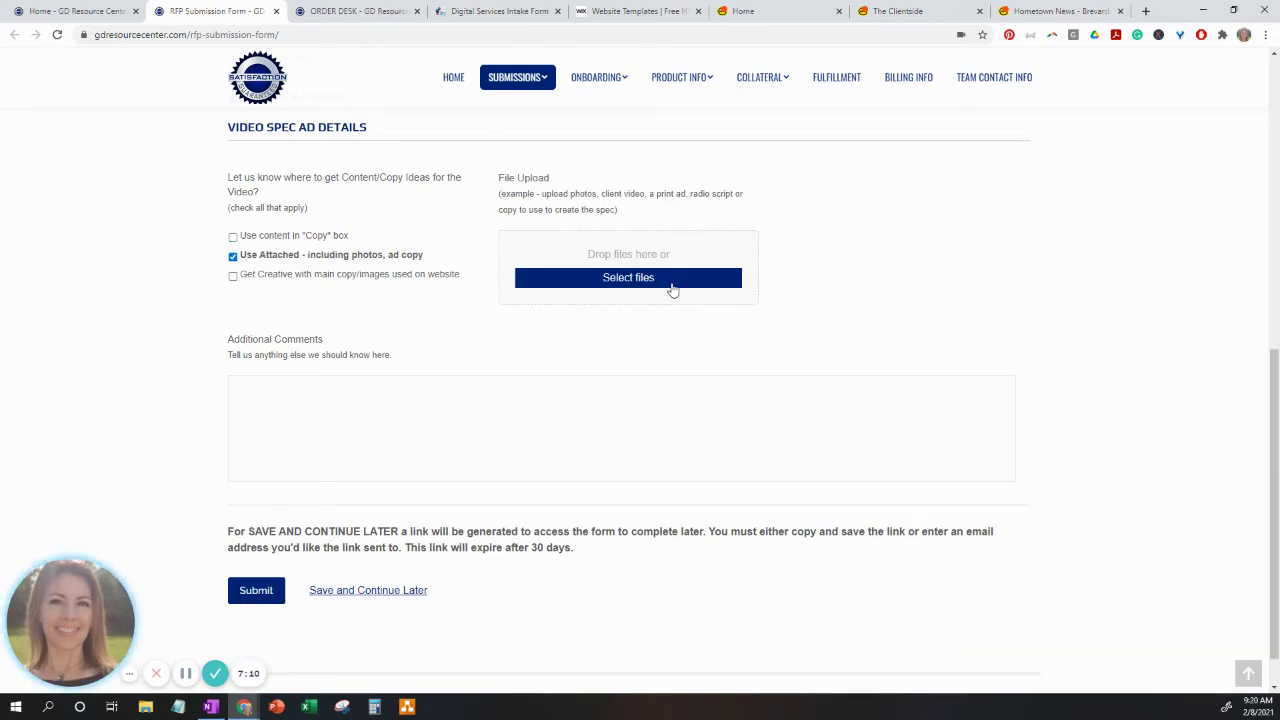
{"action": "left_click", "coordinate": [234, 278]}
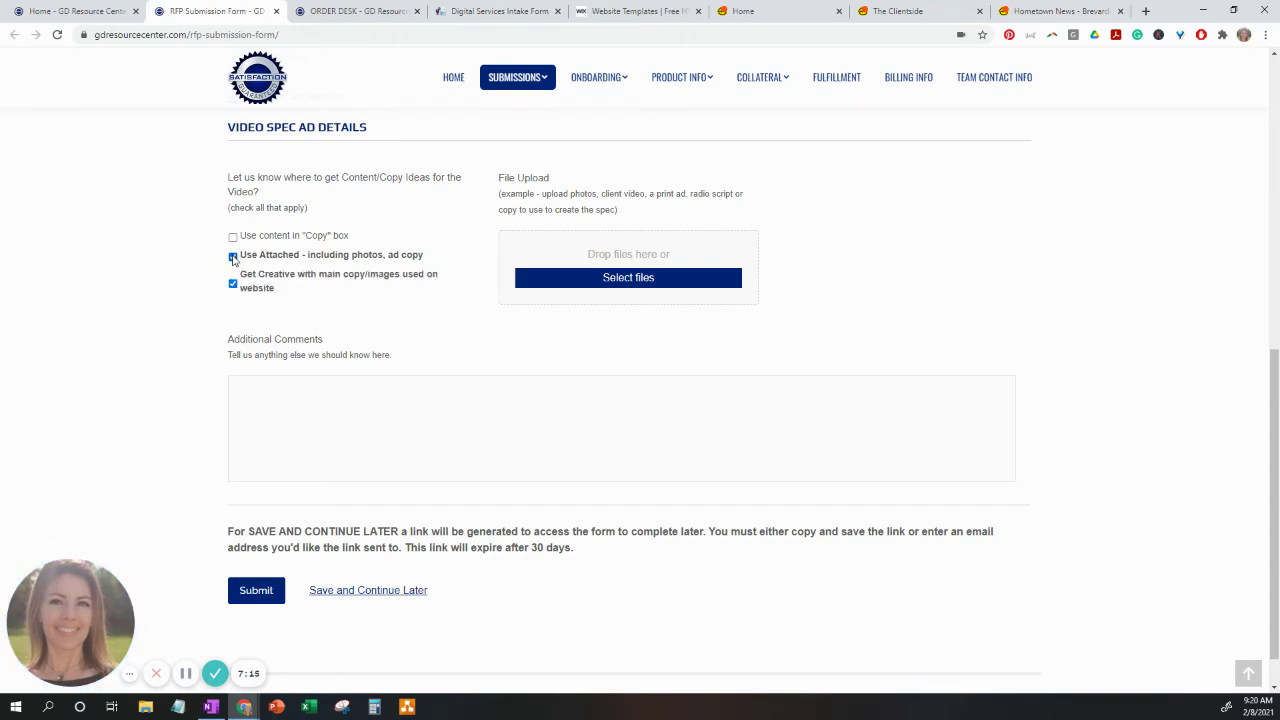
{"action": "left_click", "coordinate": [233, 258]}
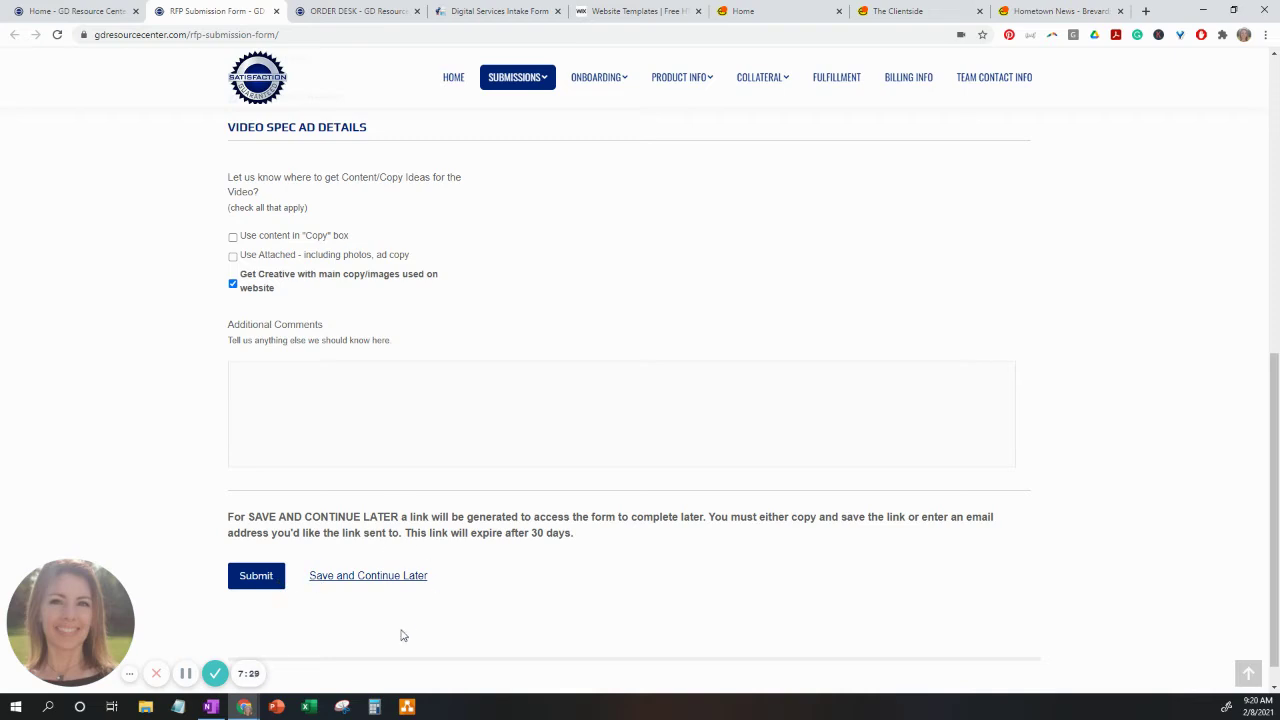
Switch to the Order Desk page and review its sales rep, client and order type fields.
{"action": "scroll", "coordinate": [414, 606], "scroll_direction": "up", "scroll_amount": 15}
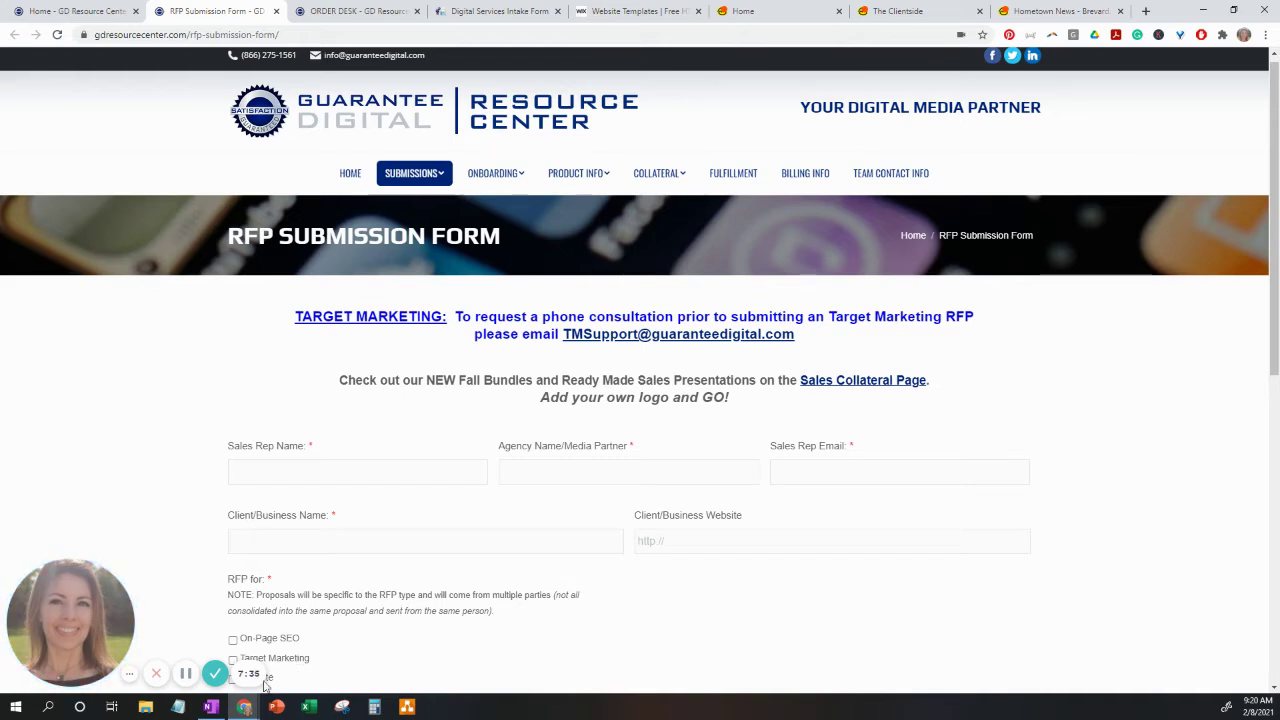
{"action": "left_click", "coordinate": [184, 676]}
{"action": "left_click", "coordinate": [184, 675]}
{"action": "left_click", "coordinate": [331, 11]}
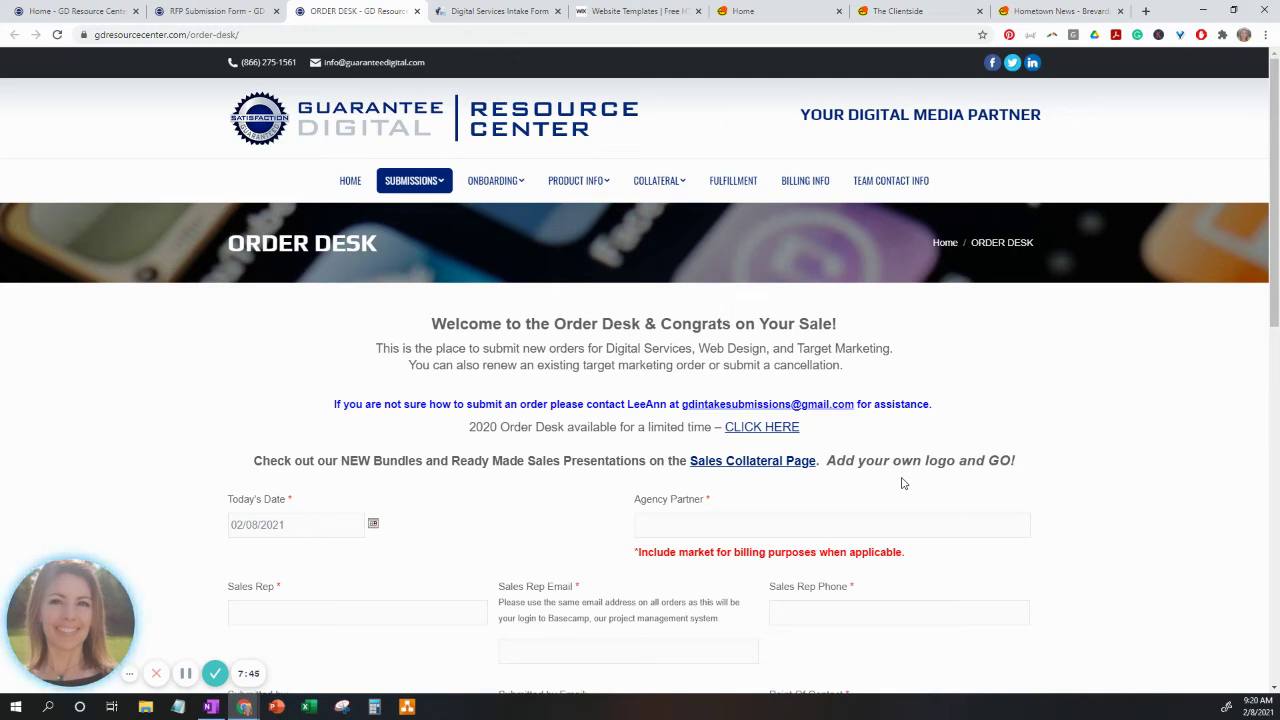
{"action": "scroll", "coordinate": [901, 483], "scroll_direction": "down", "scroll_amount": 2}
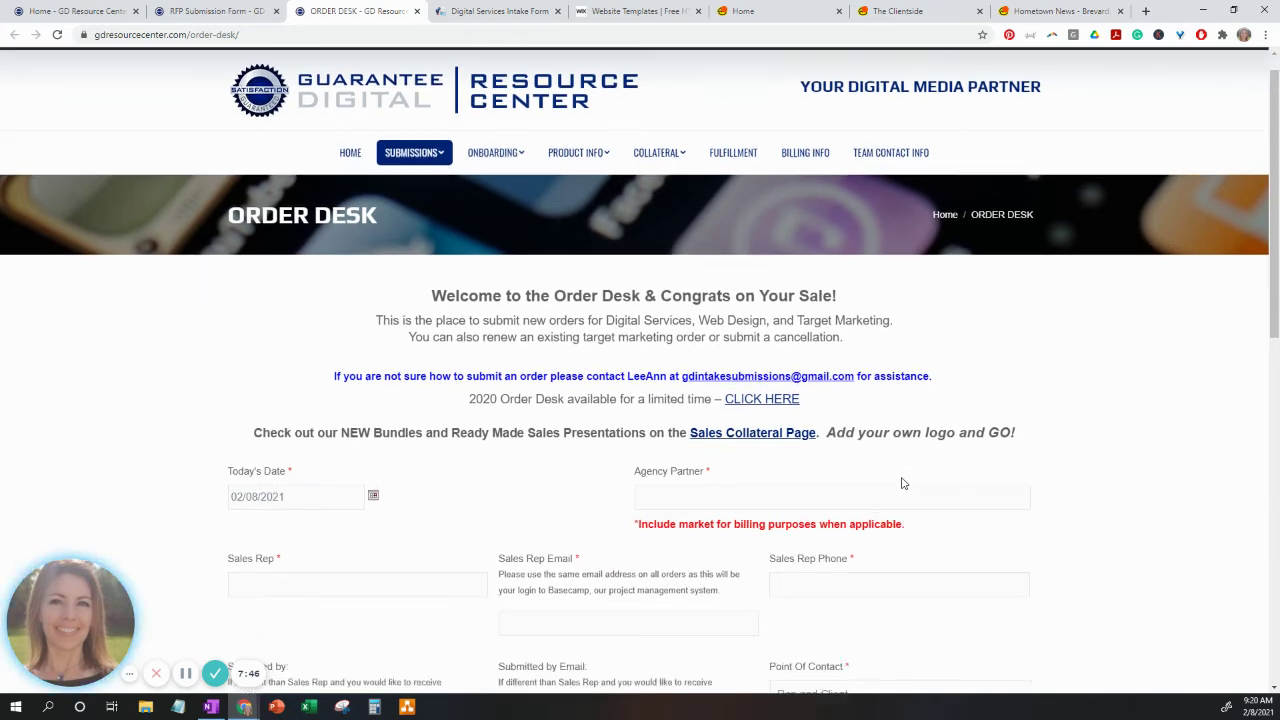
{"action": "scroll", "coordinate": [901, 484], "scroll_direction": "down", "scroll_amount": 5}
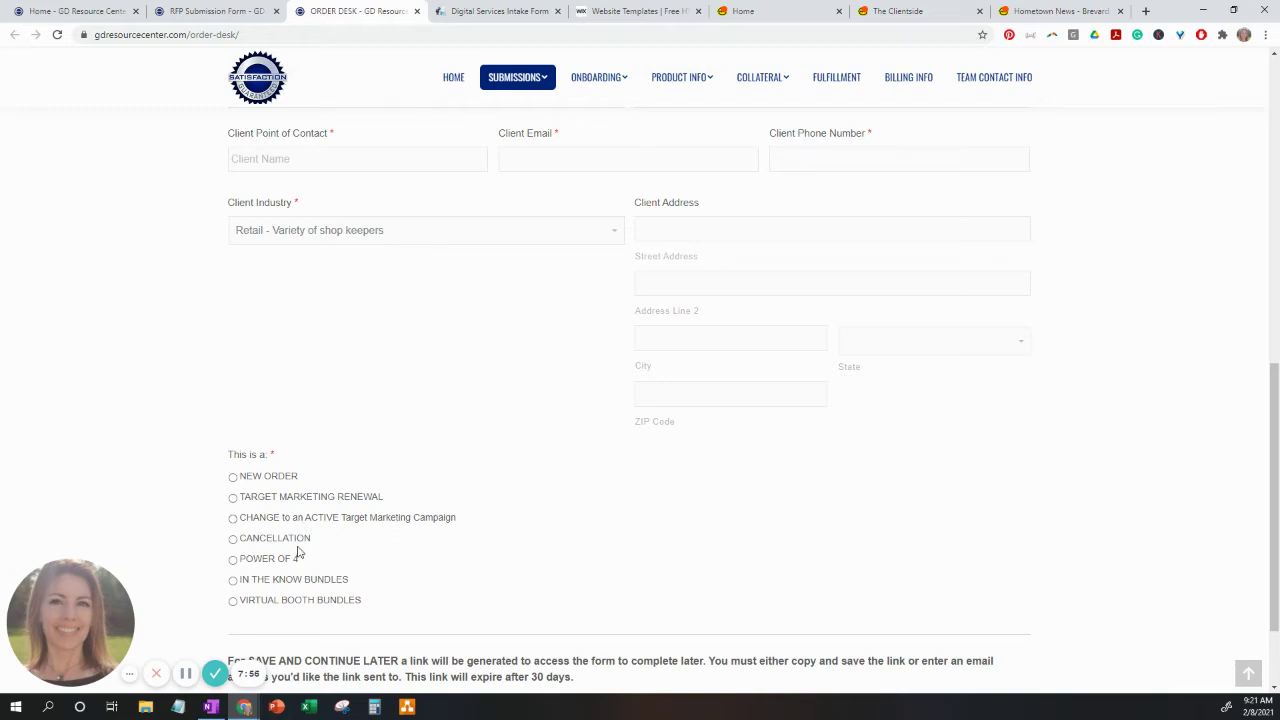
{"action": "scroll", "coordinate": [297, 551], "scroll_direction": "up", "scroll_amount": 3}
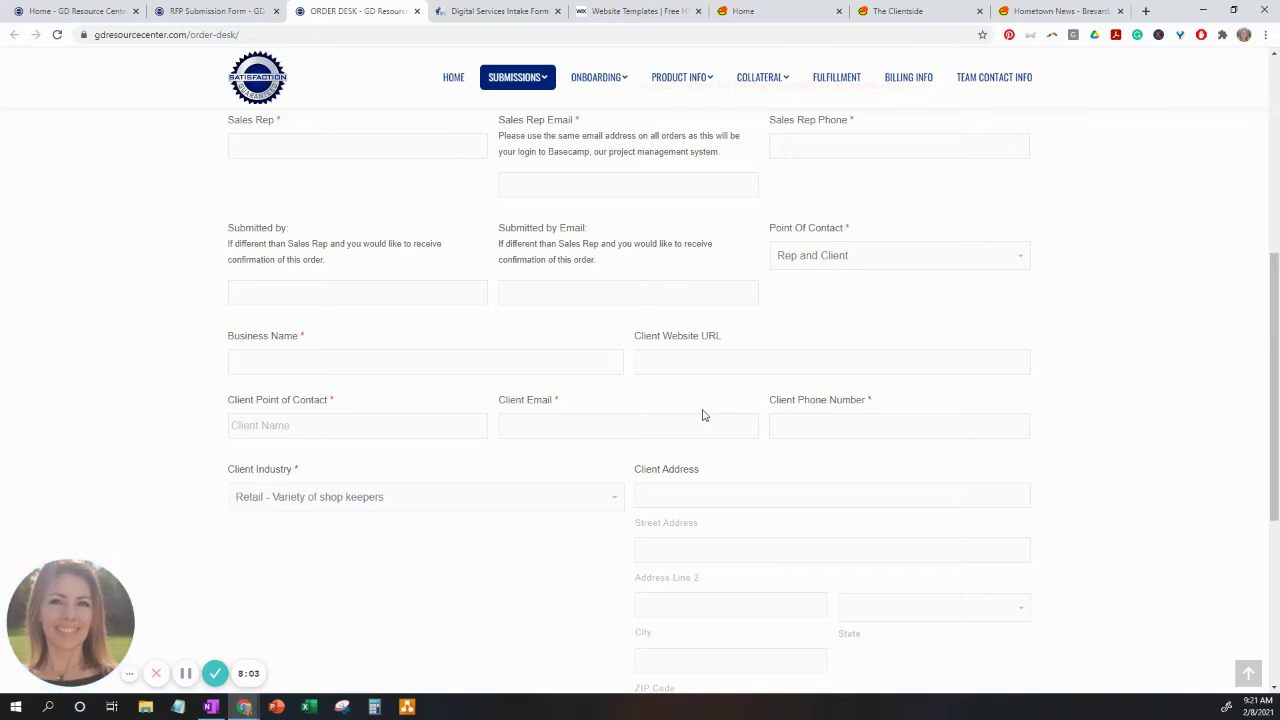
{"action": "scroll", "coordinate": [703, 415], "scroll_direction": "up", "scroll_amount": 1}
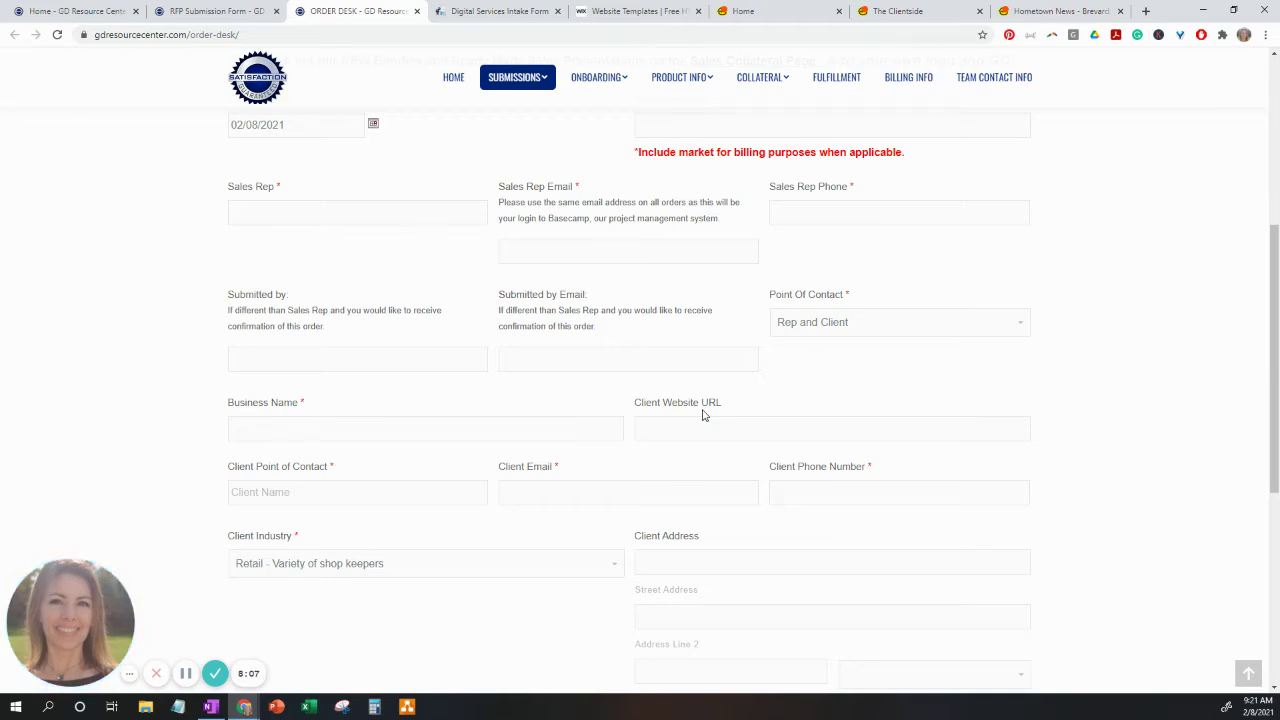
{"action": "scroll", "coordinate": [703, 415], "scroll_direction": "down", "scroll_amount": 6}
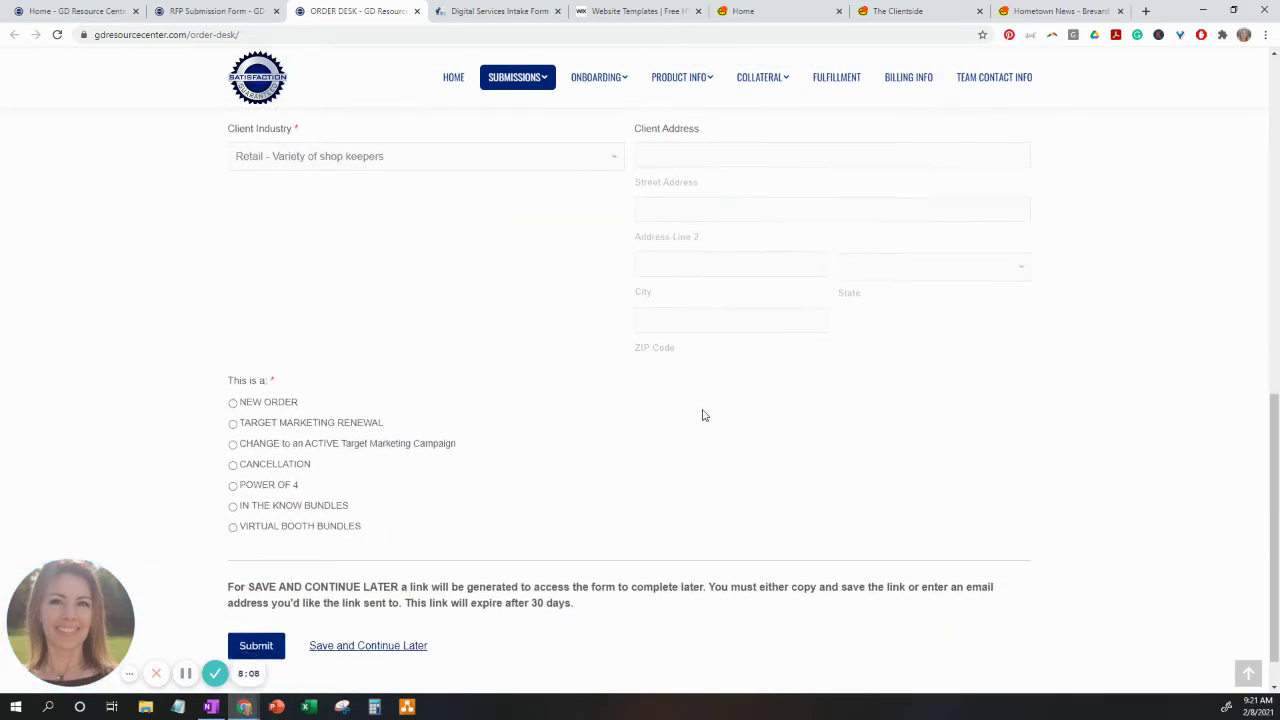
{"action": "scroll", "coordinate": [703, 415], "scroll_direction": "down", "scroll_amount": 1}
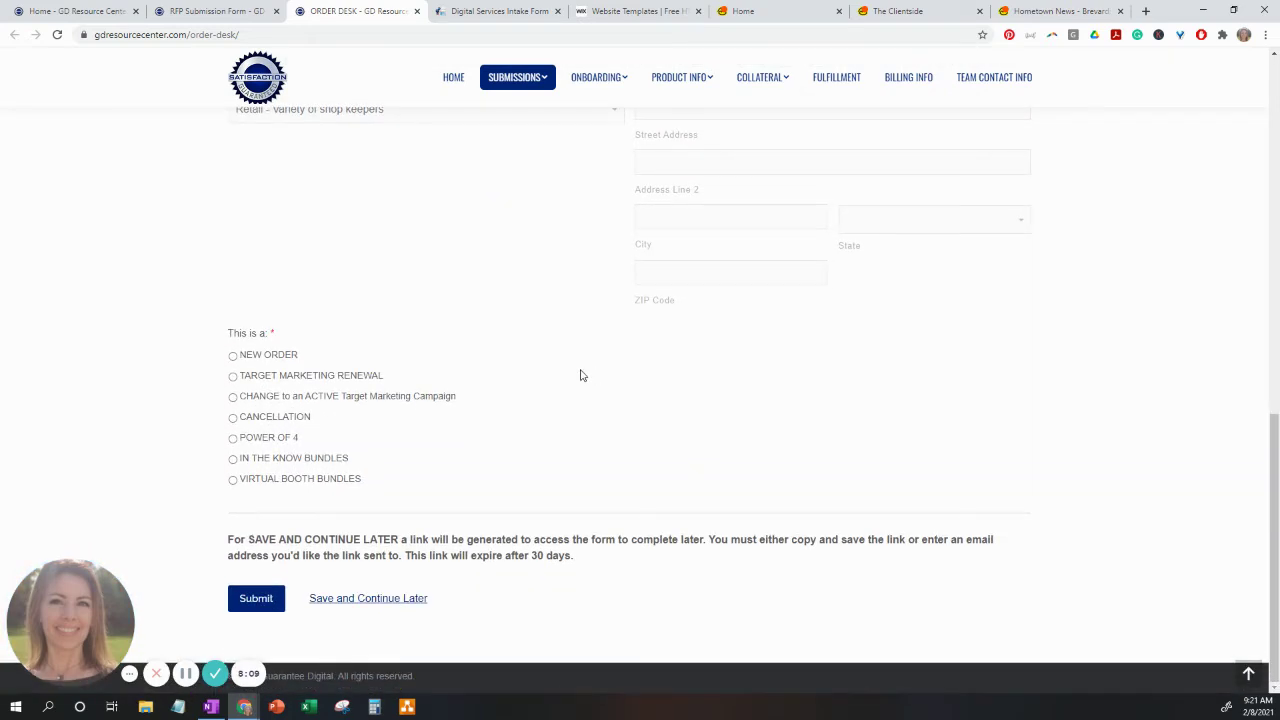
Mark the order as a New Order for Digital Services with Bundle and A la Carte, and add Website Services Order.
{"action": "left_click", "coordinate": [234, 356]}
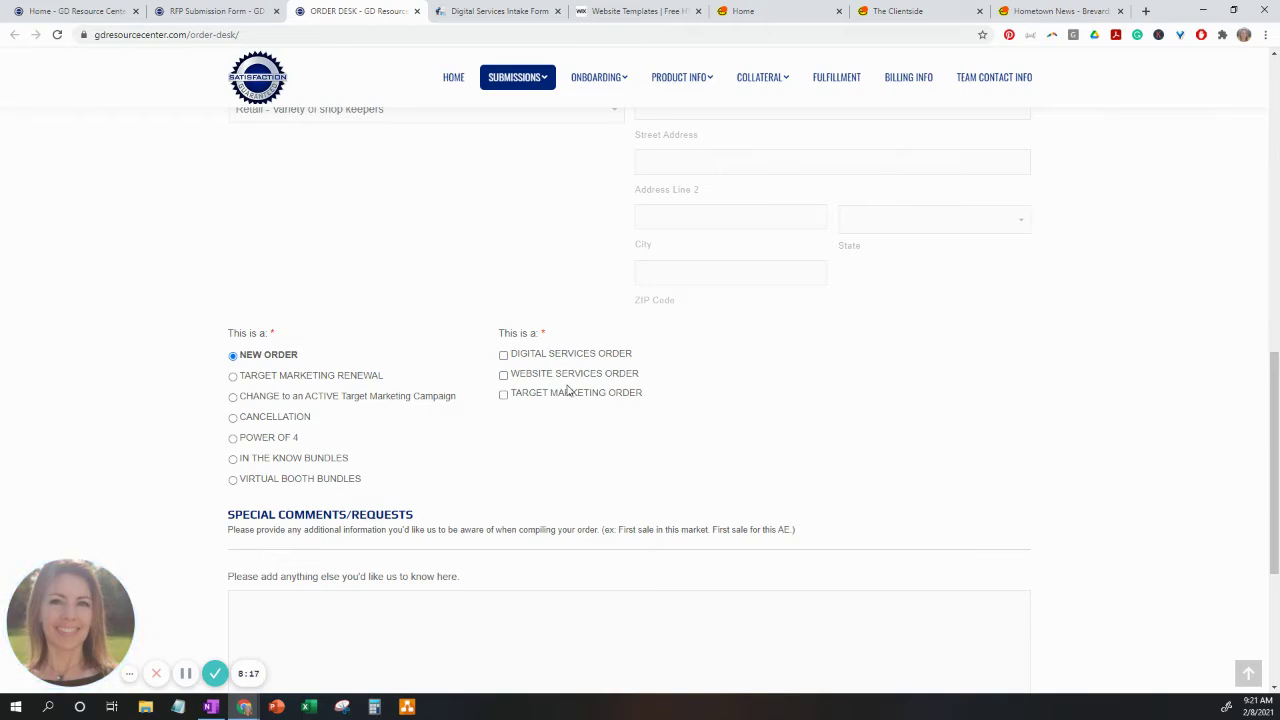
{"action": "left_click", "coordinate": [504, 357]}
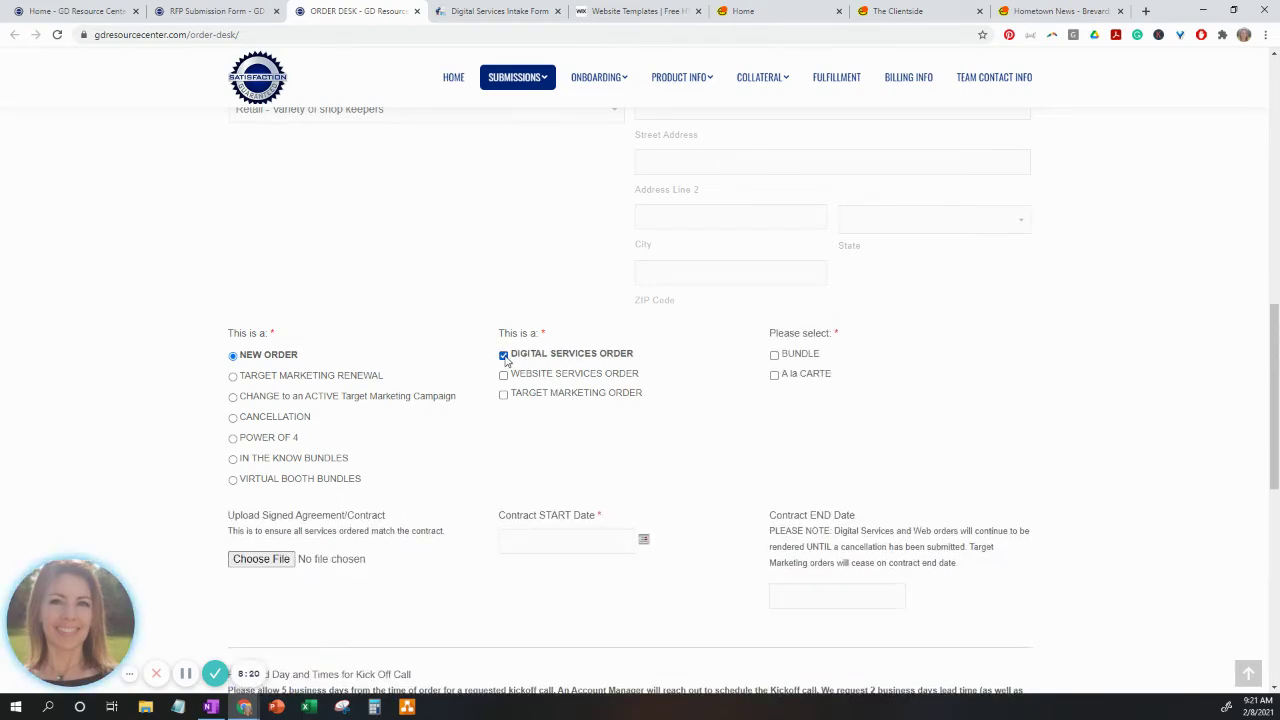
{"action": "left_click", "coordinate": [774, 355]}
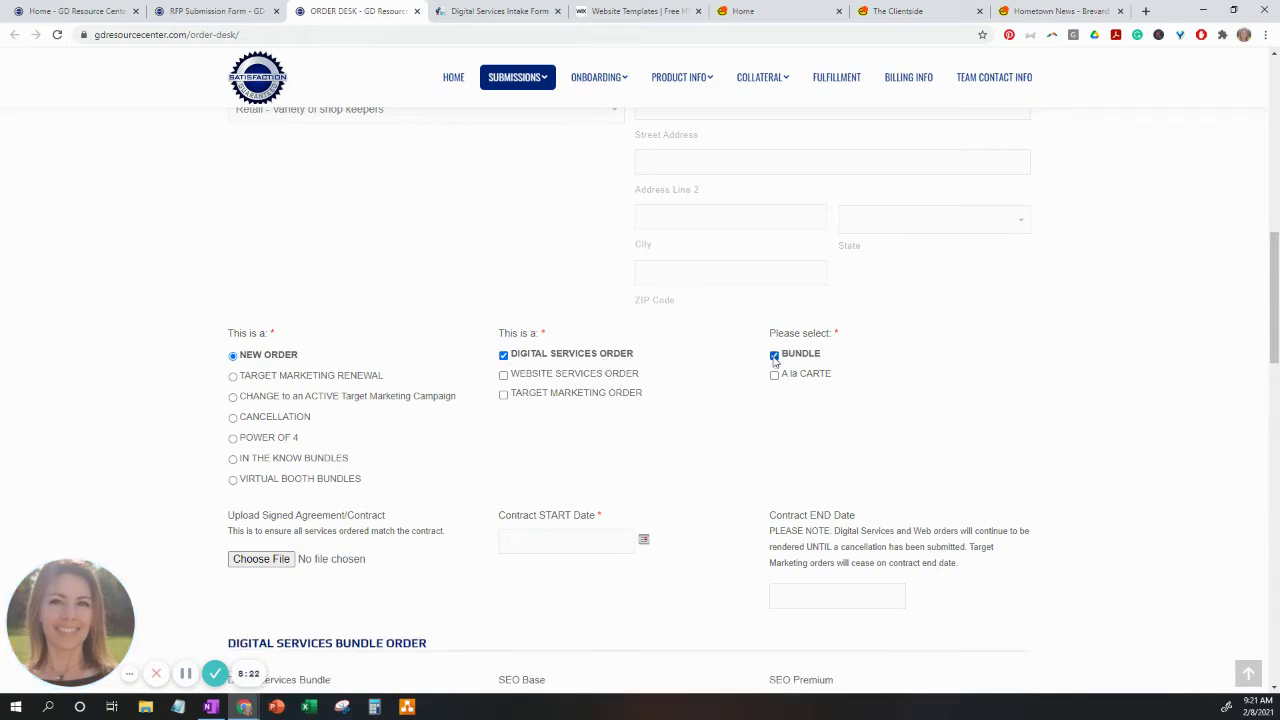
{"action": "left_click", "coordinate": [774, 376]}
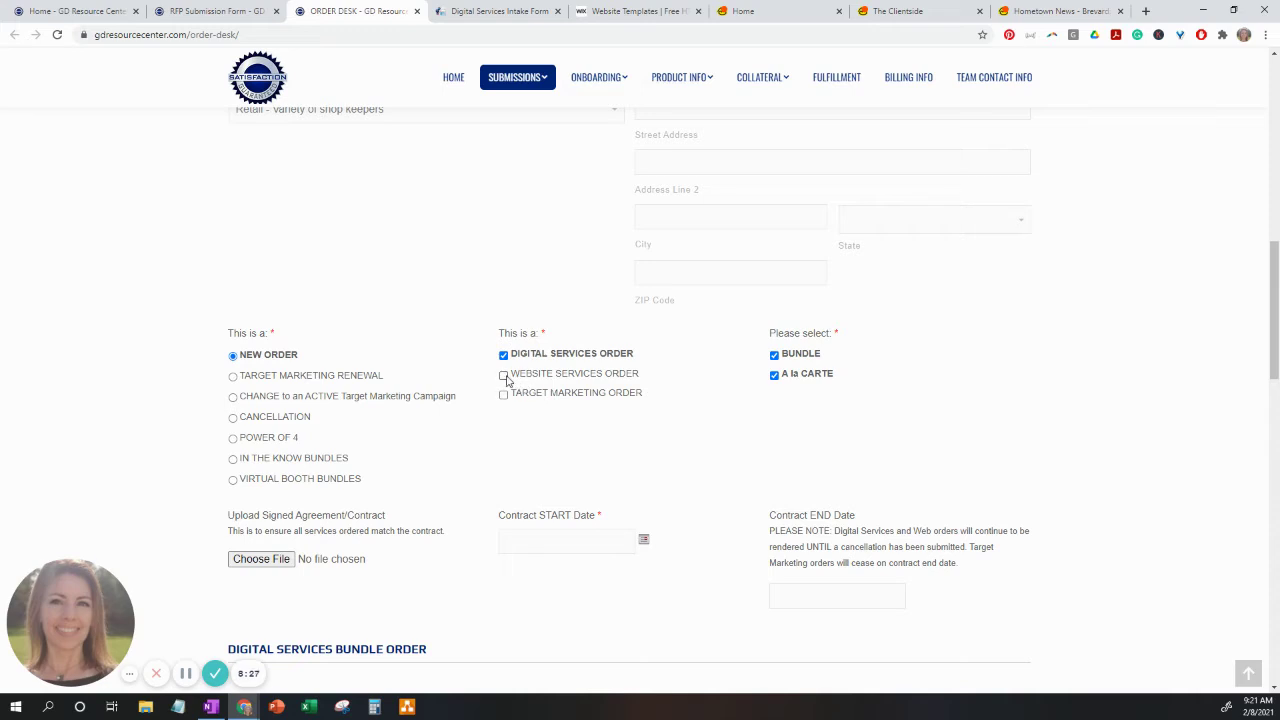
{"action": "left_click", "coordinate": [504, 376]}
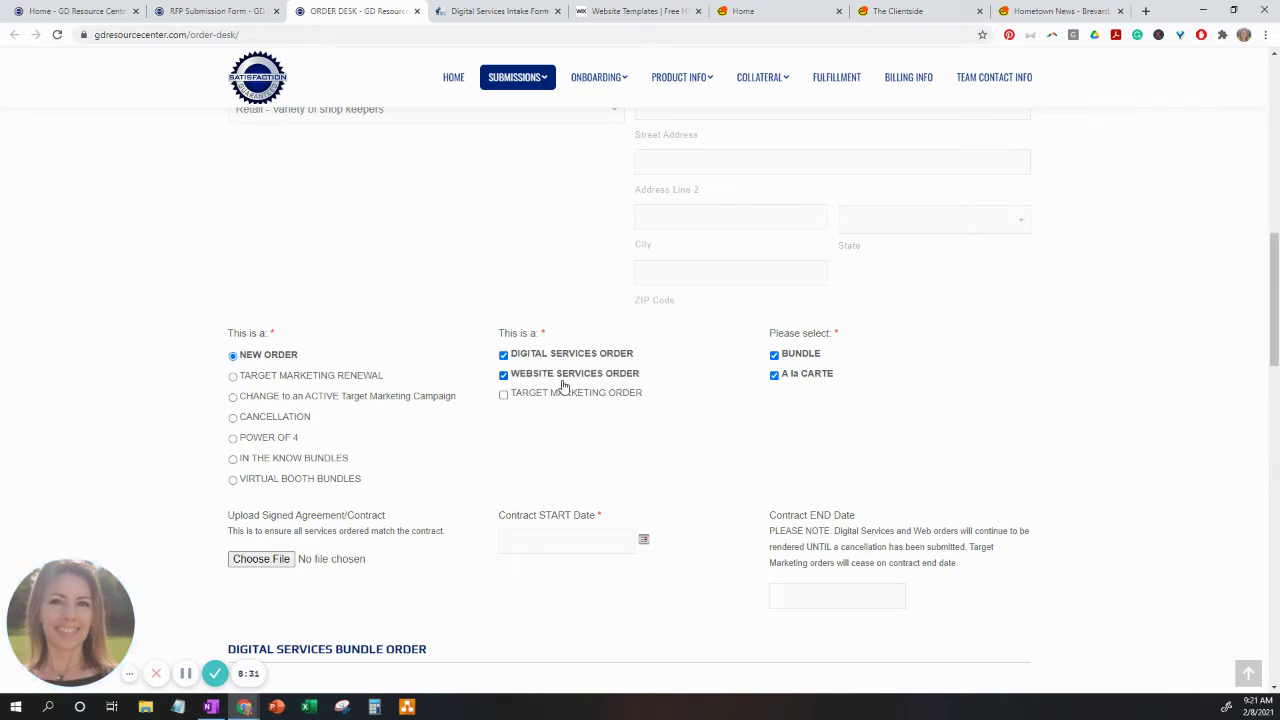
Add Target Marketing Order to the service types of the new order.
{"action": "left_click", "coordinate": [504, 396]}
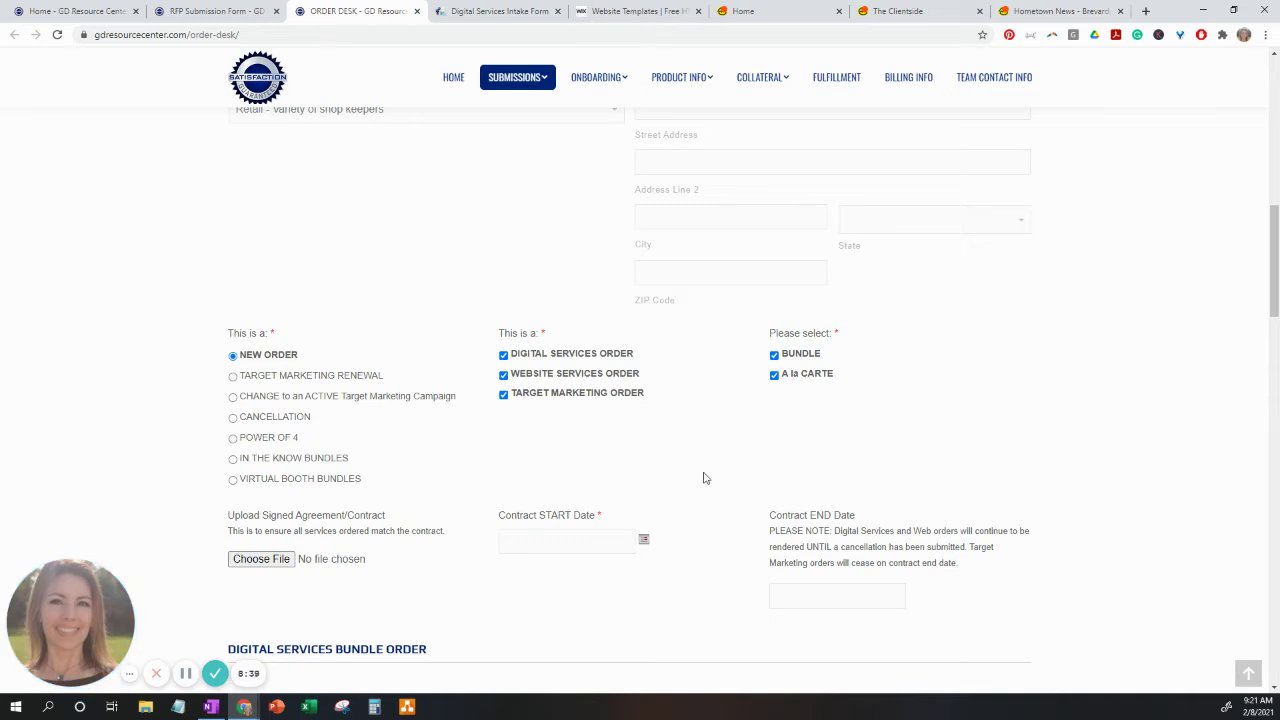
{"action": "scroll", "coordinate": [703, 478], "scroll_direction": "down", "scroll_amount": 1}
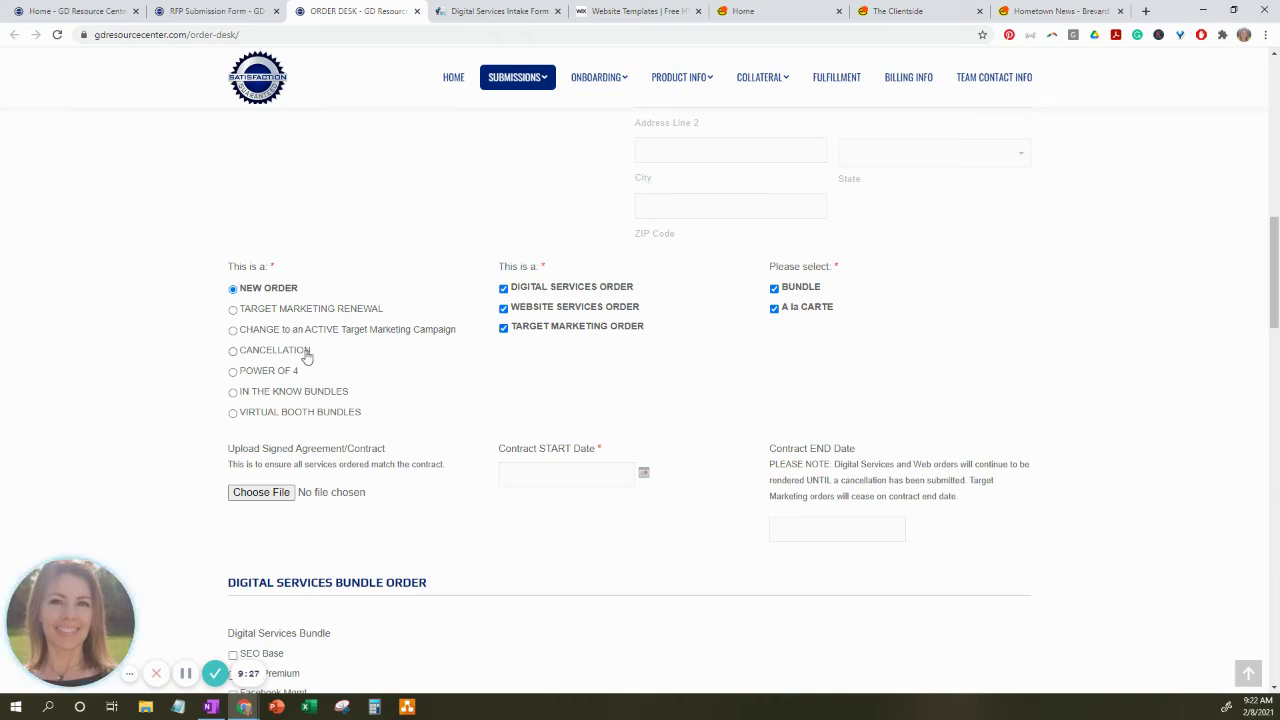
Select the SEO Base and FB & Instagram Mgmt digital services bundles and read the full SEO Base inclusions.
{"action": "scroll", "coordinate": [589, 584], "scroll_direction": "down", "scroll_amount": 3}
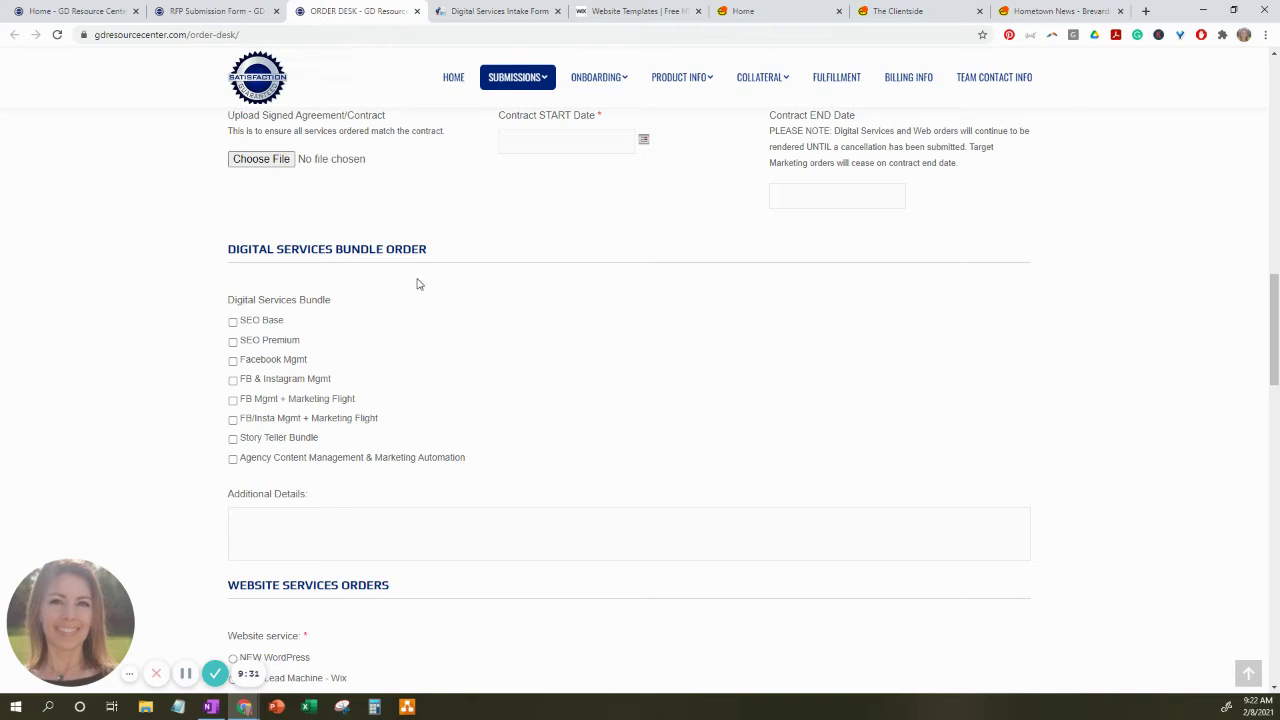
{"action": "left_click", "coordinate": [233, 321]}
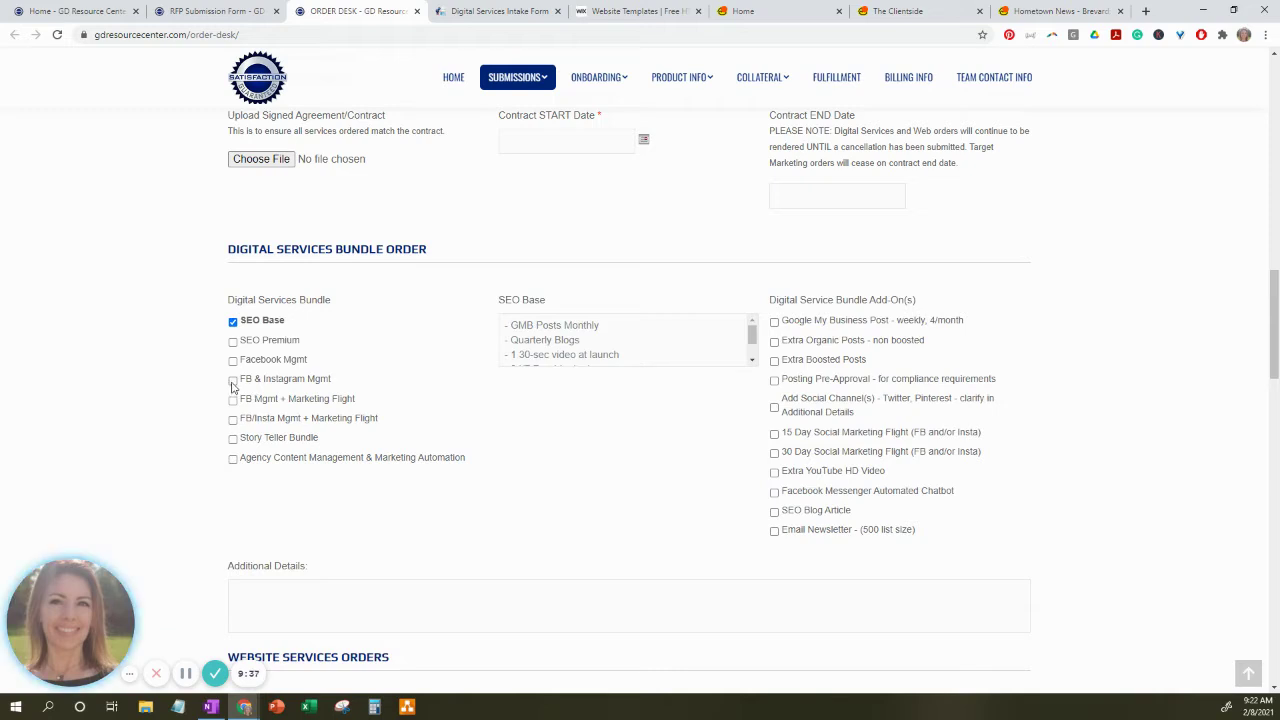
{"action": "left_click", "coordinate": [233, 381]}
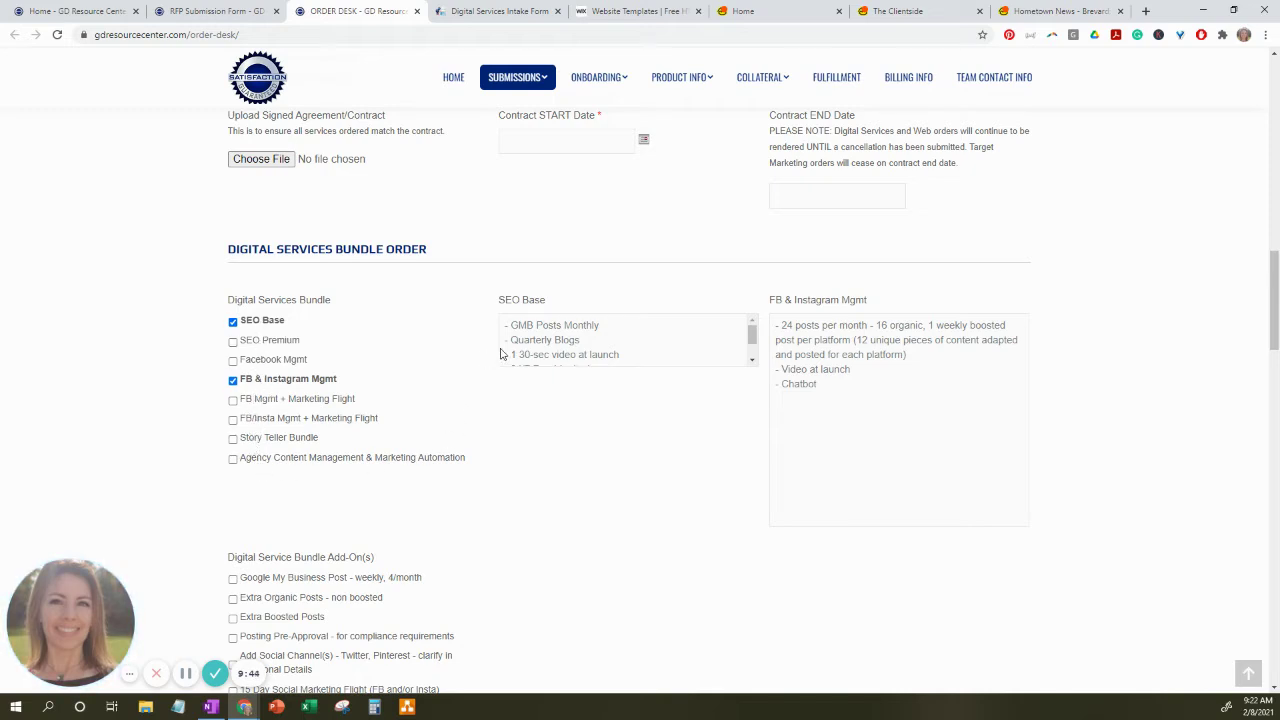
{"action": "scroll", "coordinate": [603, 333], "scroll_direction": "down", "scroll_amount": 1}
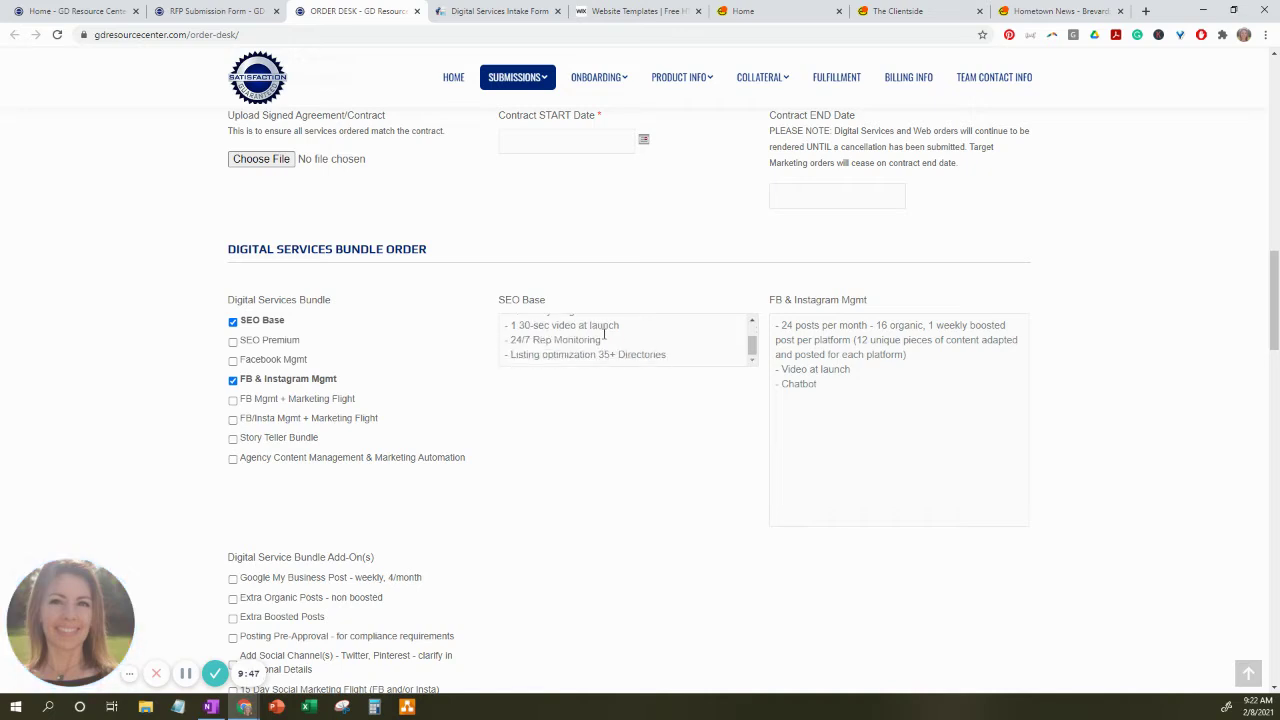
Look over the bundle add-ons and answer Yes to the client needing pre-approval posts for Social Media Management.
{"action": "scroll", "coordinate": [603, 333], "scroll_direction": "down", "scroll_amount": 1}
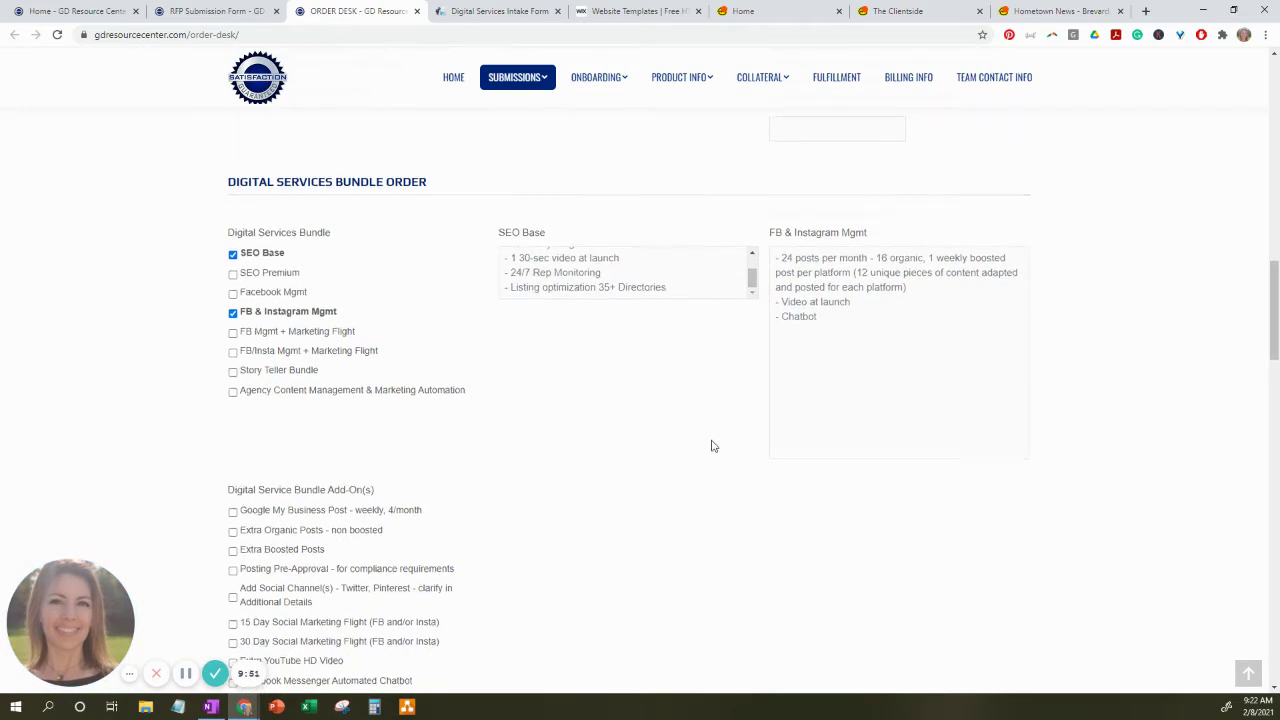
{"action": "scroll", "coordinate": [711, 446], "scroll_direction": "down", "scroll_amount": 2}
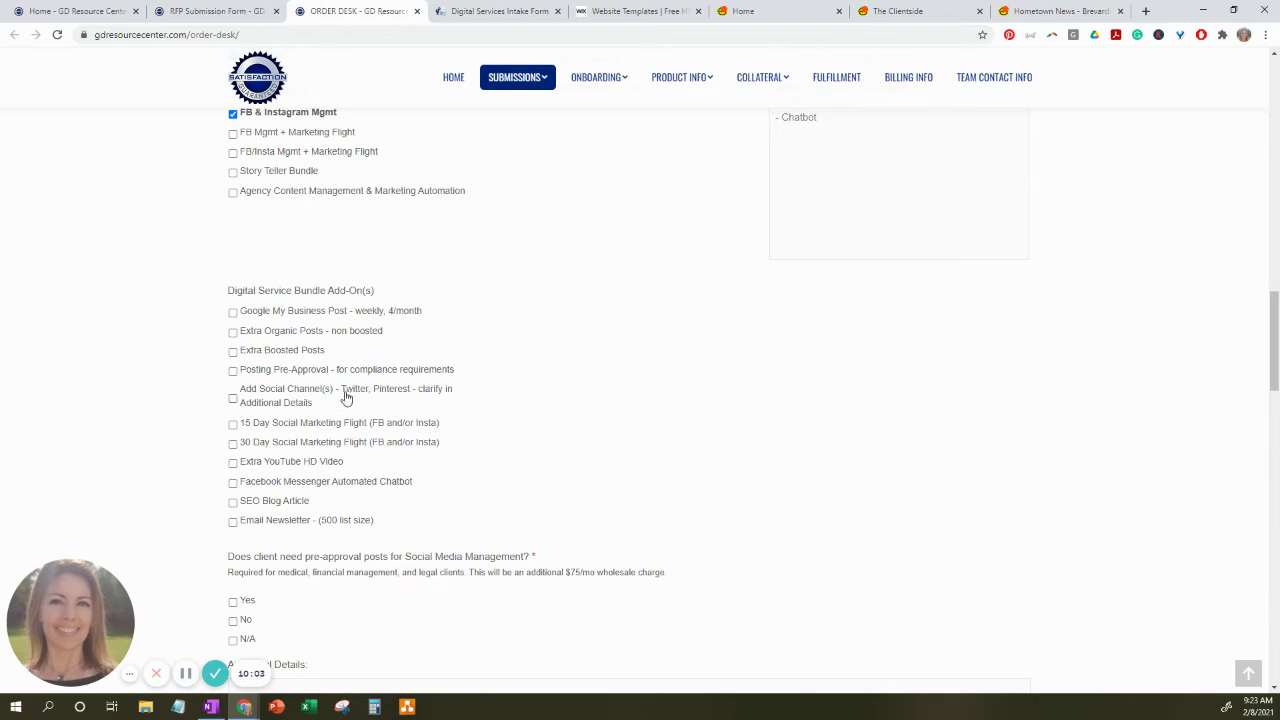
{"action": "scroll", "coordinate": [348, 399], "scroll_direction": "down", "scroll_amount": 2}
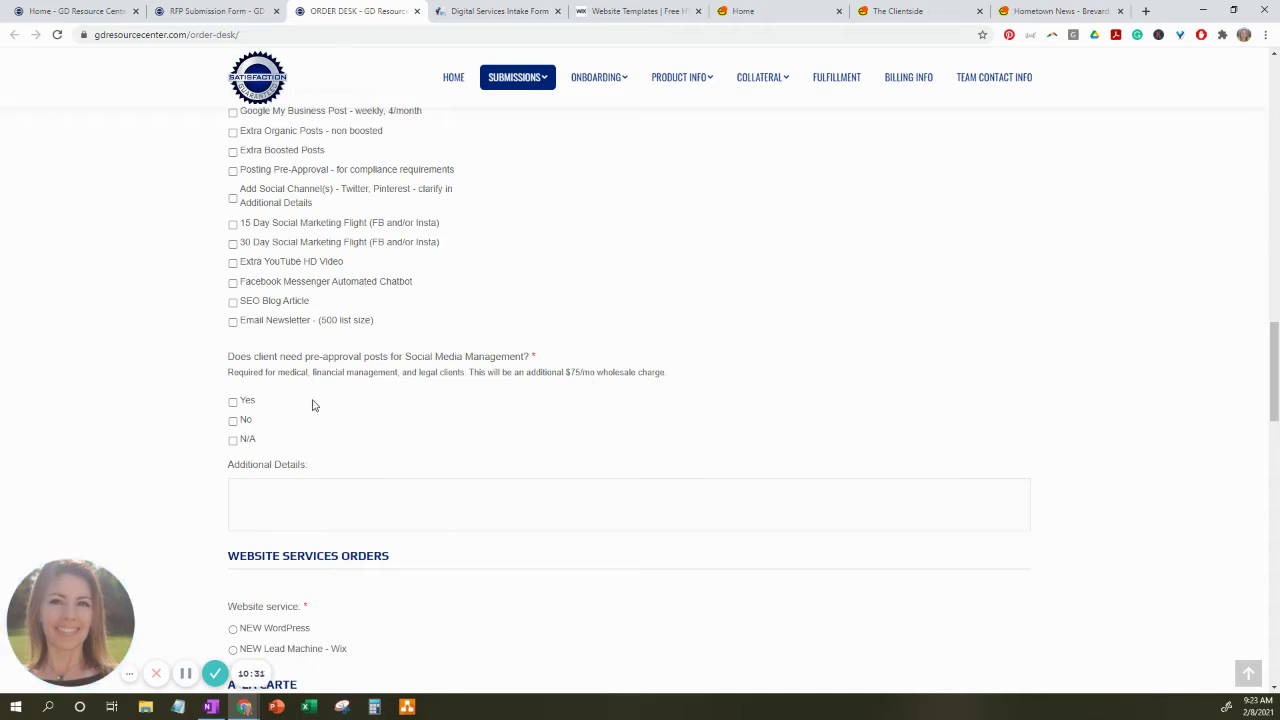
{"action": "left_click", "coordinate": [235, 403]}
Compare the two website services and order NEW Lead Machine - Wix with 5 pages and BILL Hosting & Maintenance.
{"action": "scroll", "coordinate": [398, 572], "scroll_direction": "down", "scroll_amount": 2}
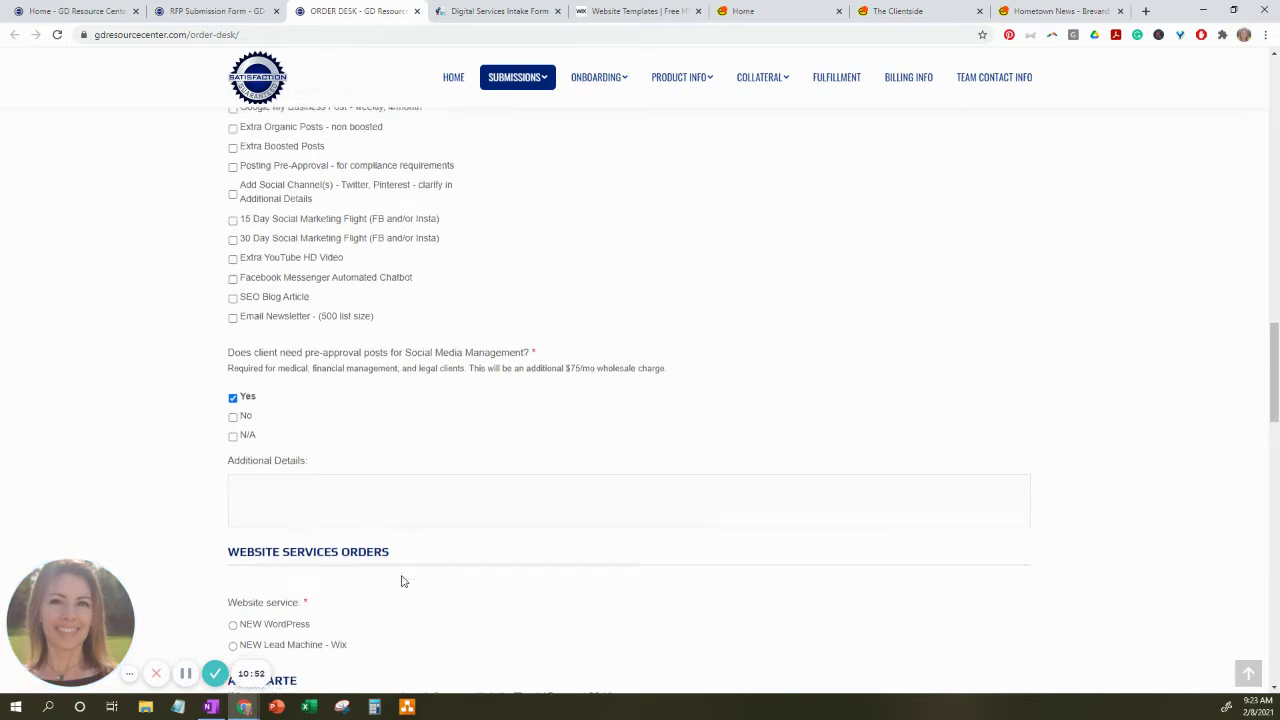
{"action": "scroll", "coordinate": [402, 581], "scroll_direction": "down", "scroll_amount": 2}
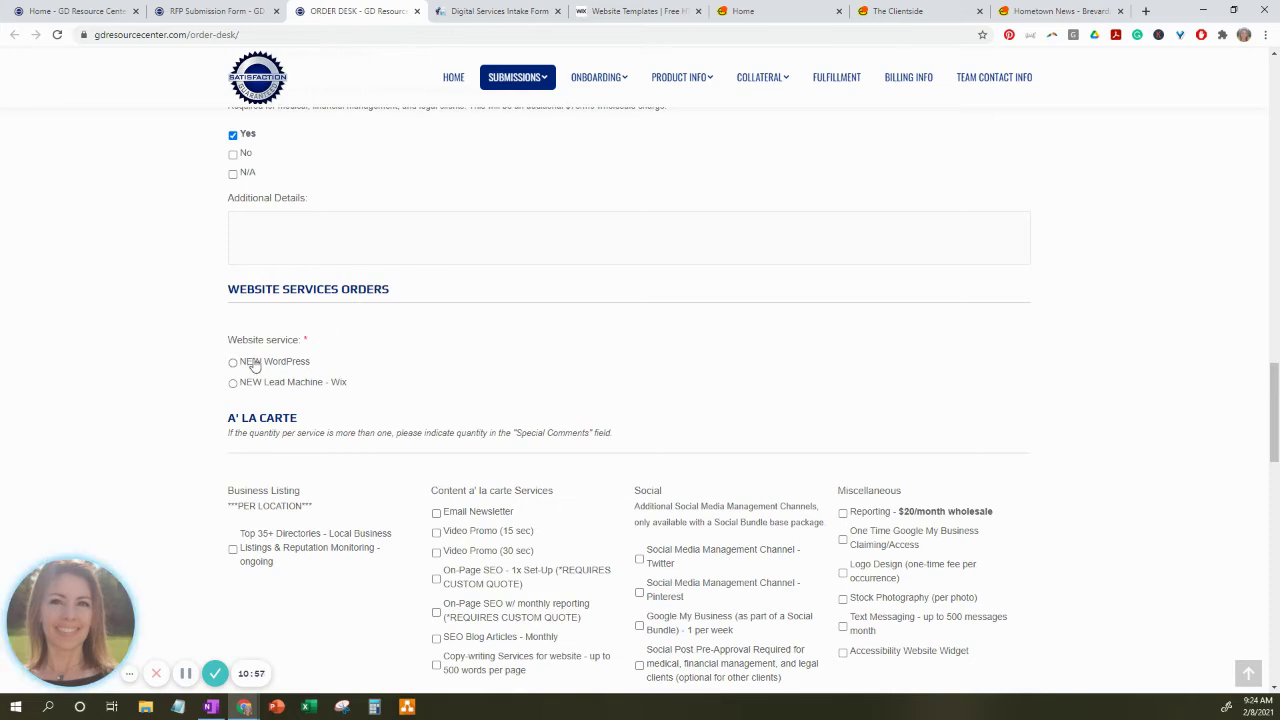
{"action": "left_click", "coordinate": [233, 387]}
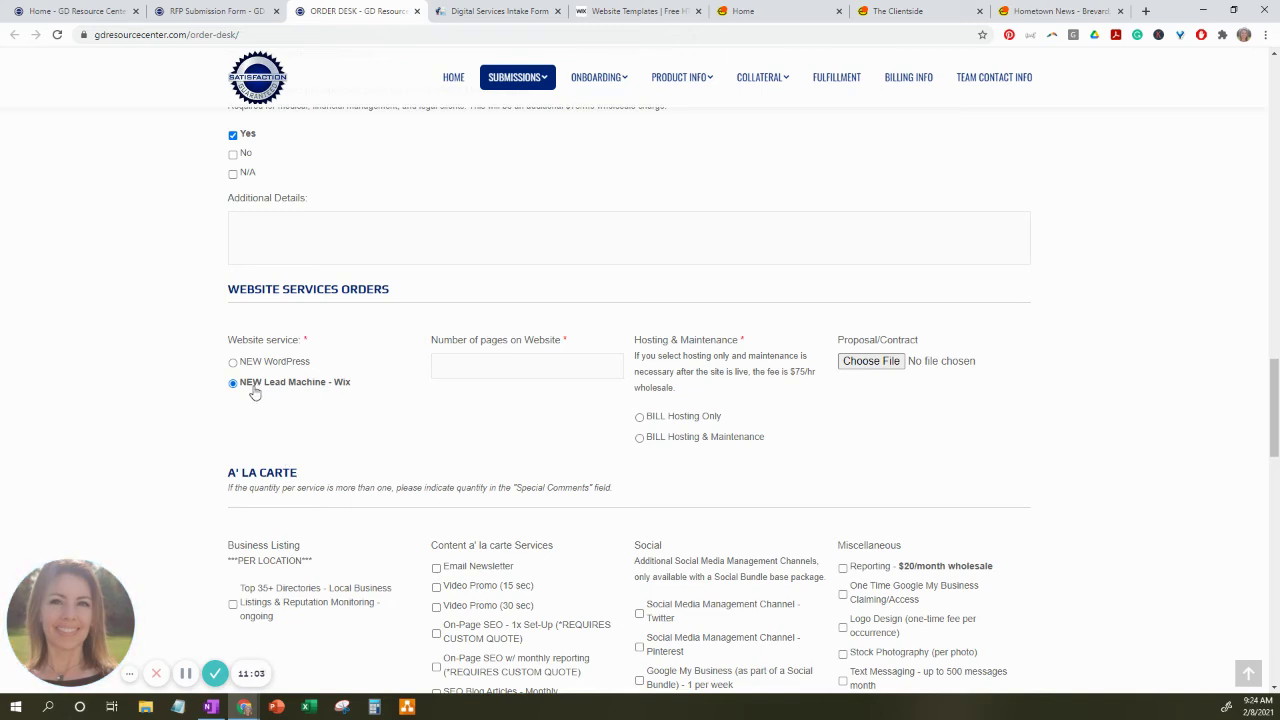
{"action": "left_click", "coordinate": [234, 364]}
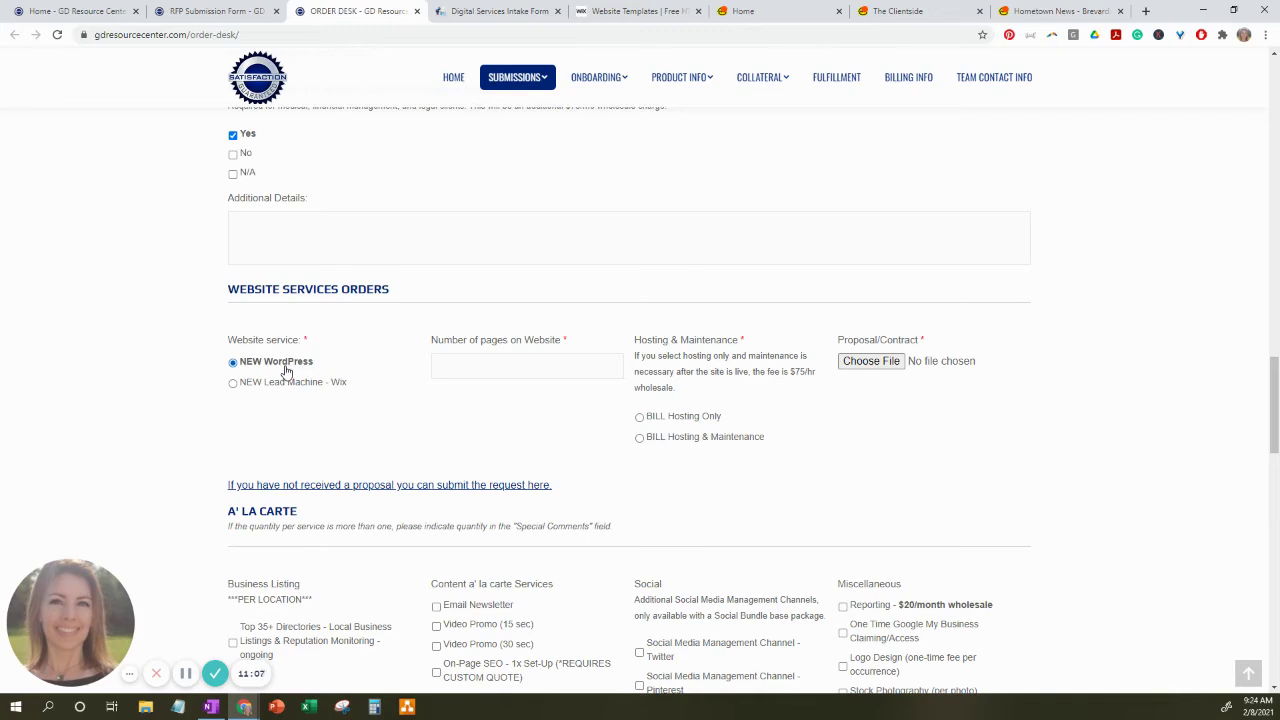
{"action": "left_click", "coordinate": [234, 383]}
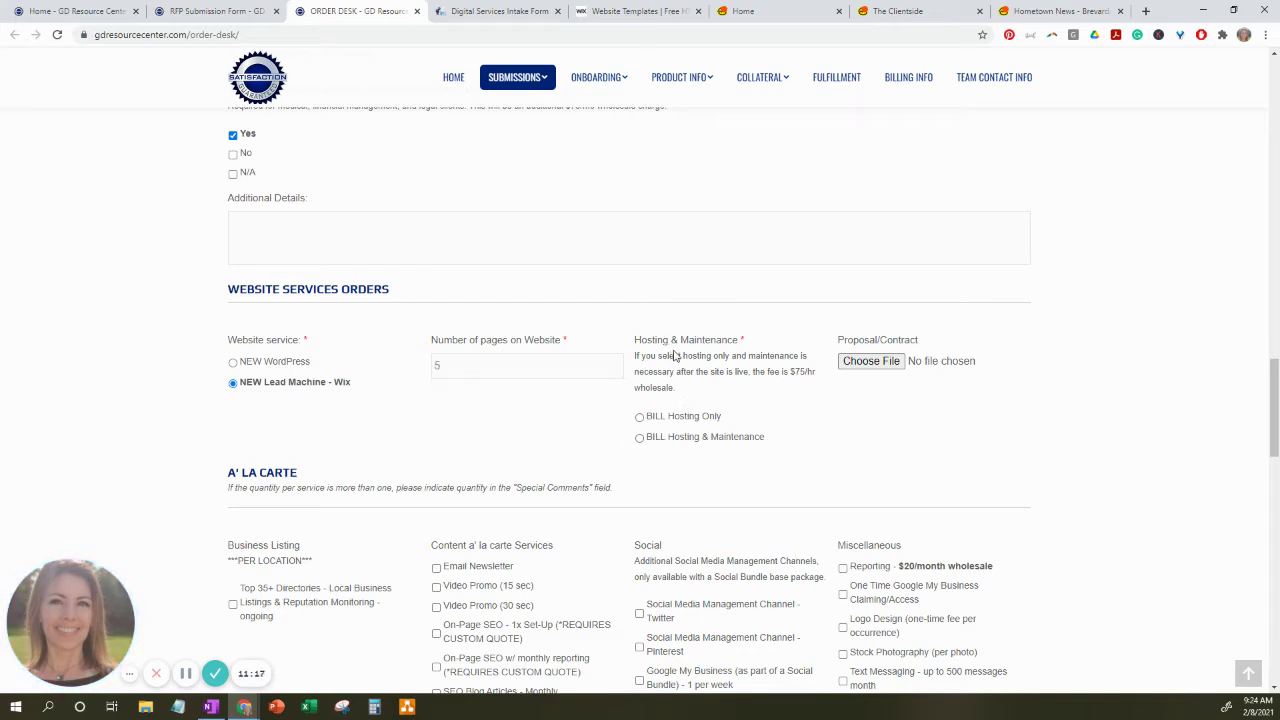
{"action": "left_click", "coordinate": [640, 437]}
Review the a la carte service choices and the Target Marketing Order instructions and fields.
{"action": "scroll", "coordinate": [731, 445], "scroll_direction": "down", "scroll_amount": 2}
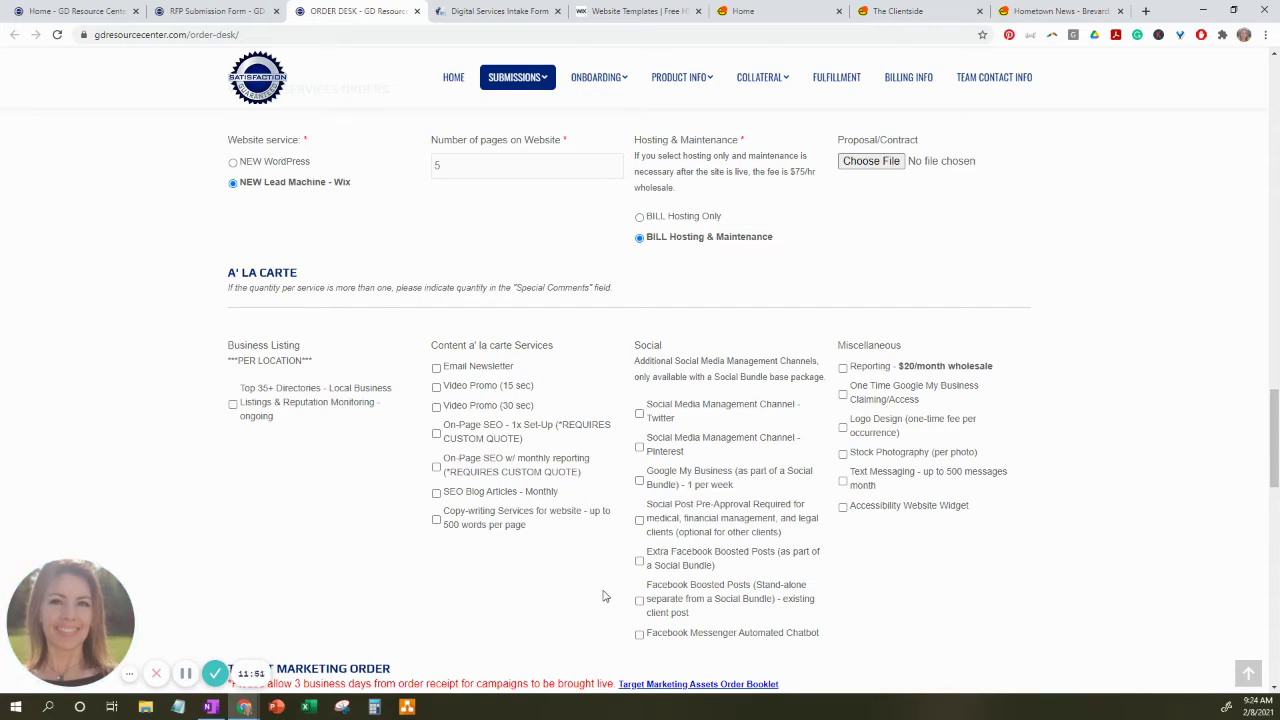
{"action": "scroll", "coordinate": [603, 596], "scroll_direction": "down", "scroll_amount": 1}
{"action": "scroll", "coordinate": [603, 596], "scroll_direction": "down", "scroll_amount": 2}
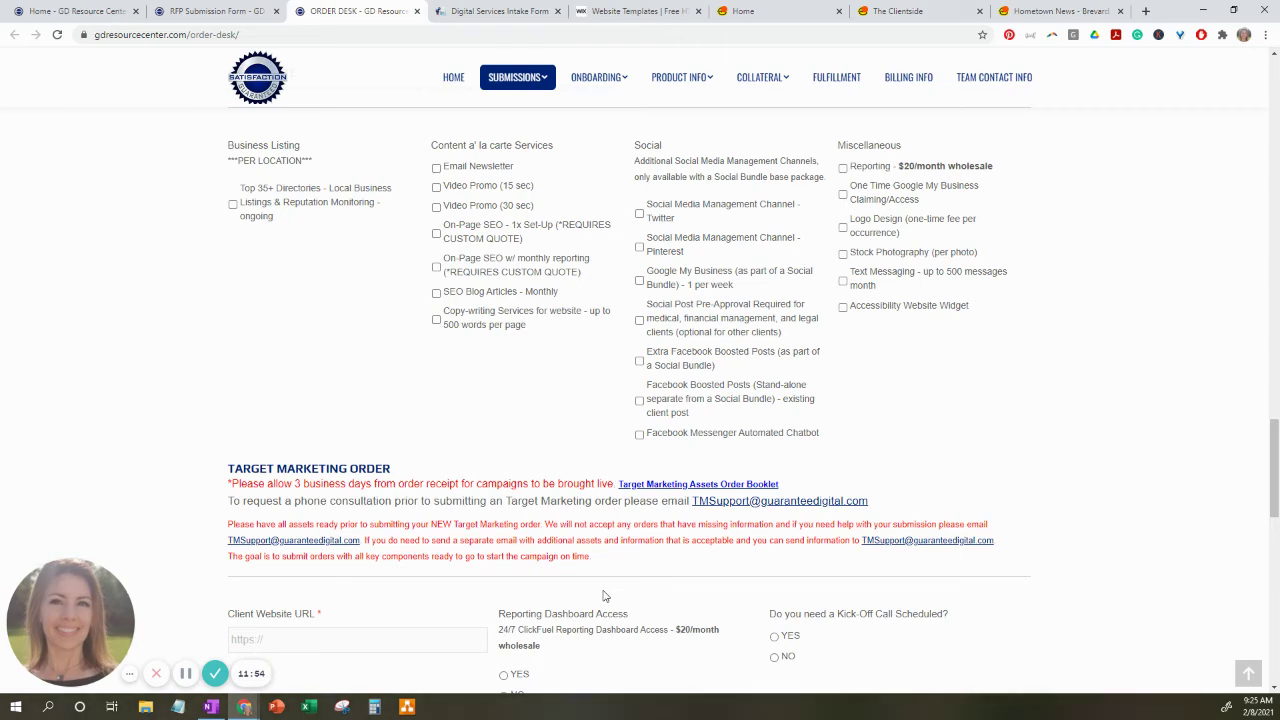
{"action": "scroll", "coordinate": [603, 596], "scroll_direction": "down", "scroll_amount": 1}
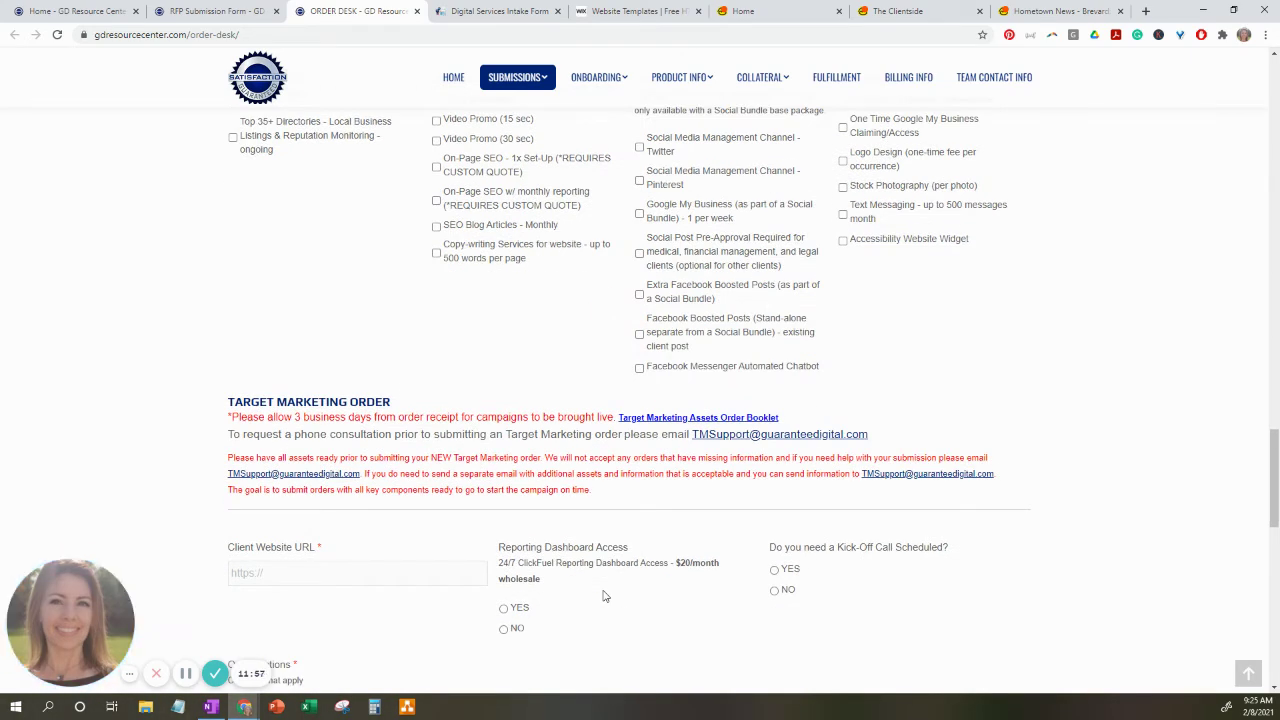
{"action": "scroll", "coordinate": [603, 596], "scroll_direction": "down", "scroll_amount": 3}
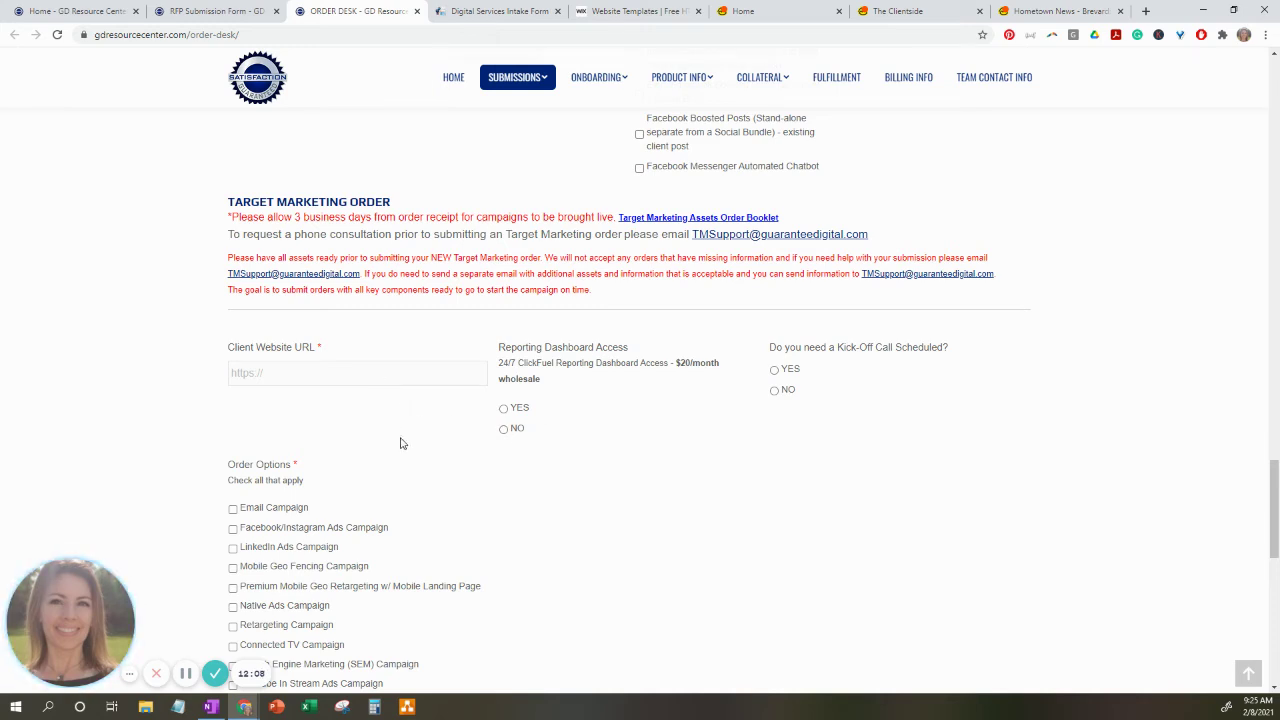
{"action": "scroll", "coordinate": [400, 443], "scroll_direction": "down", "scroll_amount": 1}
{"action": "scroll", "coordinate": [400, 443], "scroll_direction": "down", "scroll_amount": 1}
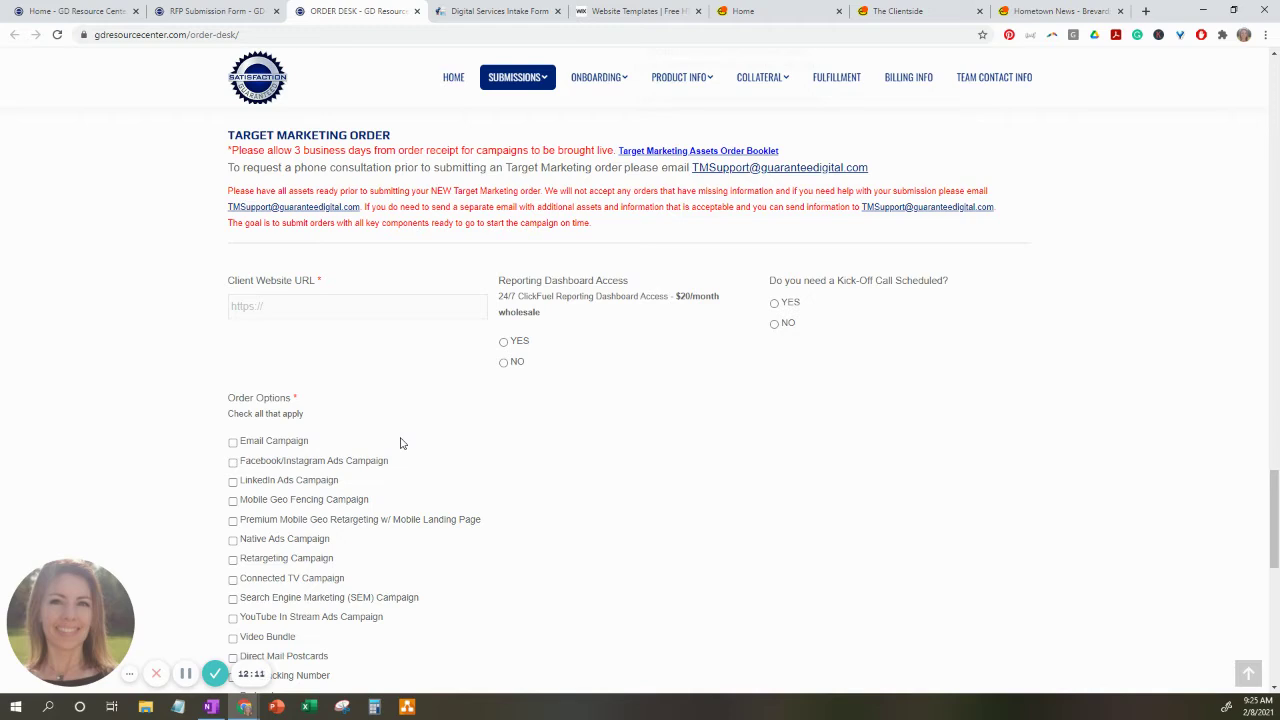
Request a Kick-Off Call for the Target Marketing Order and select the Facebook/Instagram Ads Campaign option.
{"action": "scroll", "coordinate": [400, 443], "scroll_direction": "down", "scroll_amount": 2}
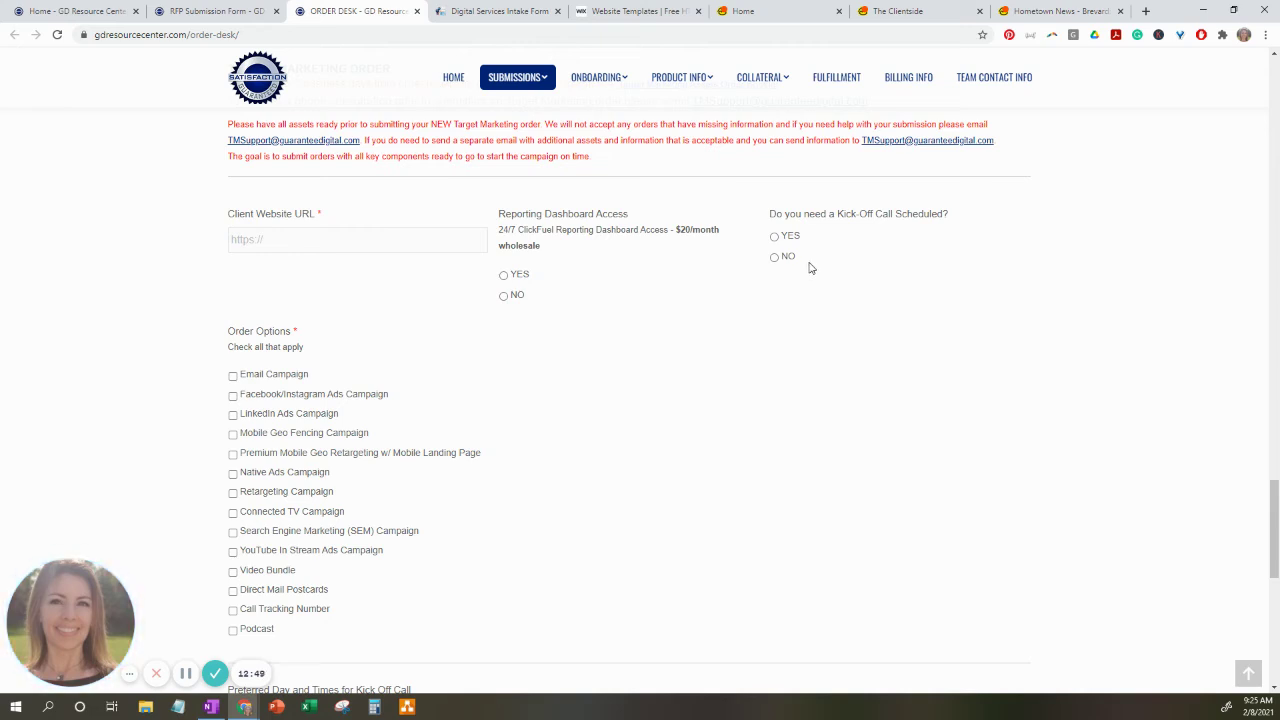
{"action": "left_click", "coordinate": [775, 237]}
{"action": "left_click", "coordinate": [233, 396]}
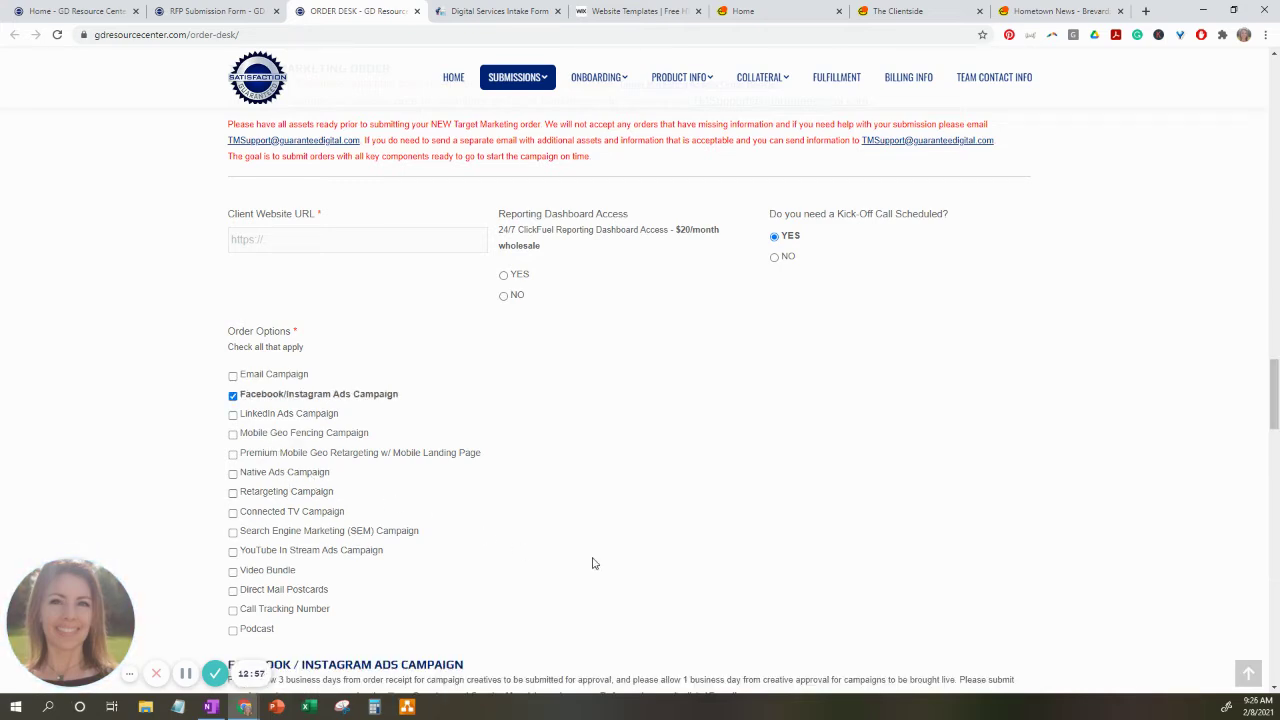
Set the Social Platform of the Facebook/Instagram ads campaign to Facebook.
{"action": "scroll", "coordinate": [592, 563], "scroll_direction": "down", "scroll_amount": 1}
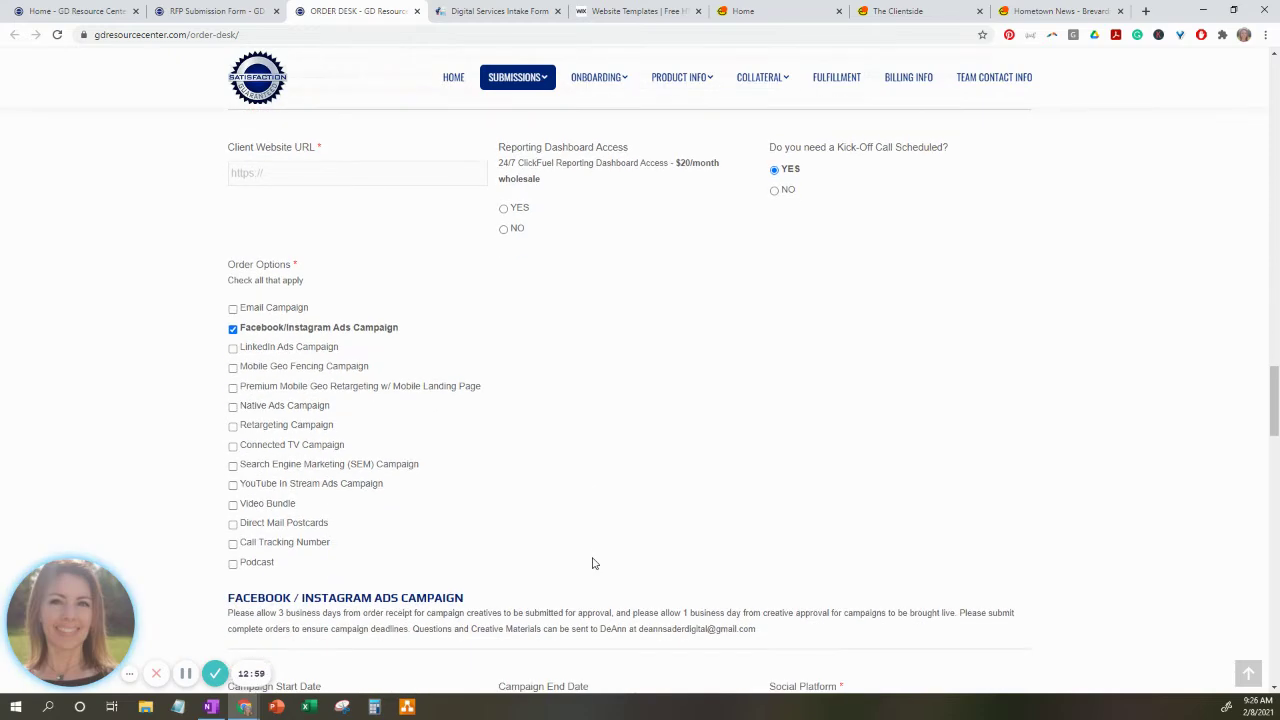
{"action": "scroll", "coordinate": [592, 563], "scroll_direction": "down", "scroll_amount": 3}
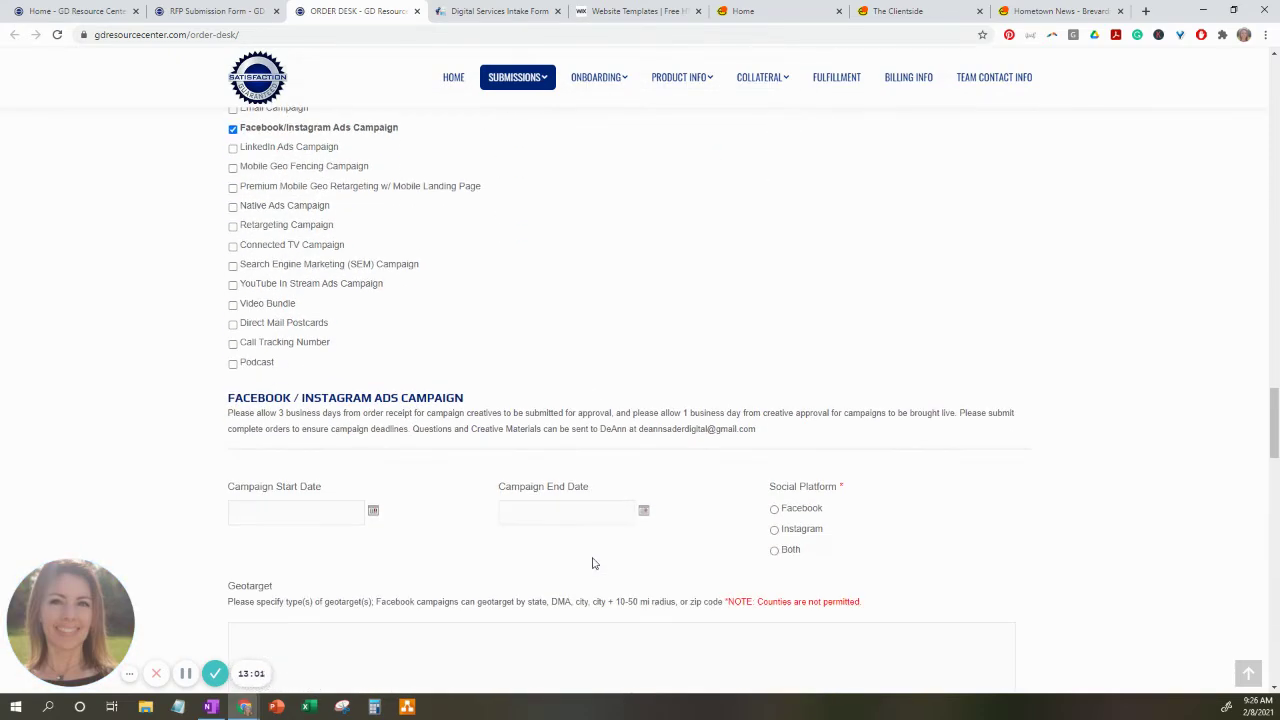
{"action": "scroll", "coordinate": [592, 563], "scroll_direction": "down", "scroll_amount": 2}
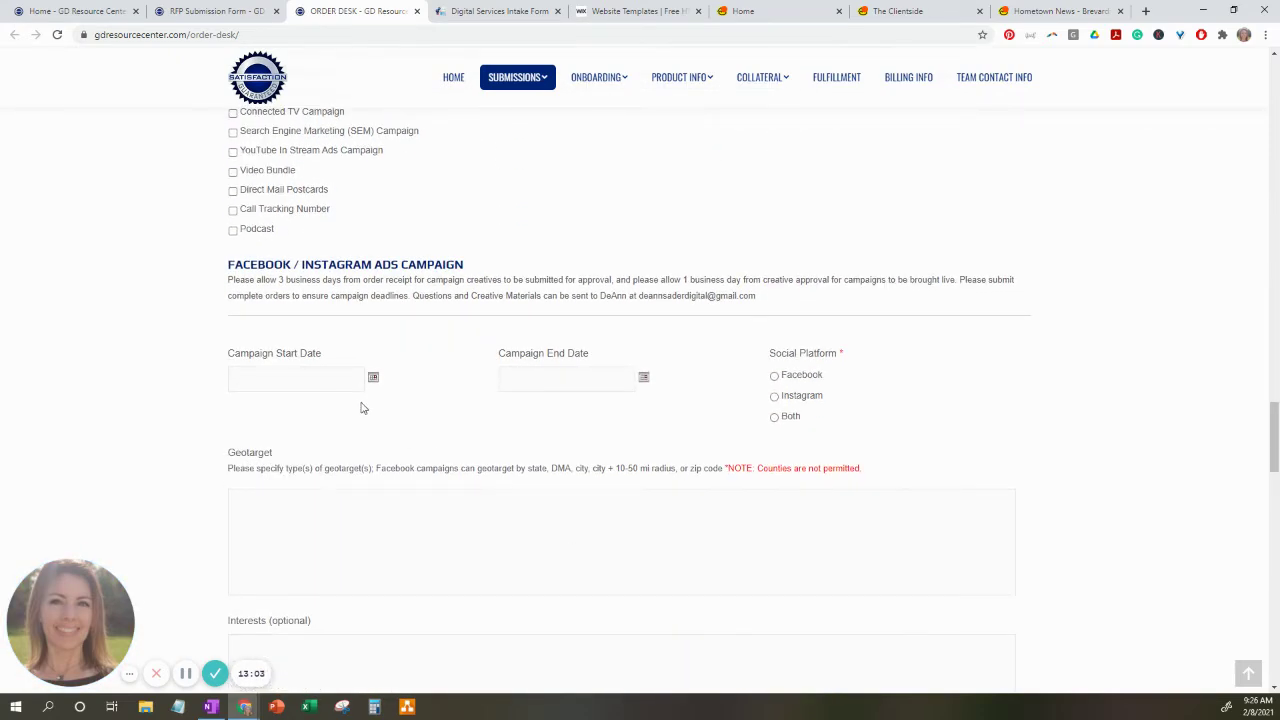
{"action": "left_click", "coordinate": [774, 376]}
Review the campaign's targeting, type, ad copy, creative, billing and goal fields, plus the kick-off call and special comments sections.
{"action": "scroll", "coordinate": [724, 601], "scroll_direction": "down", "scroll_amount": 4}
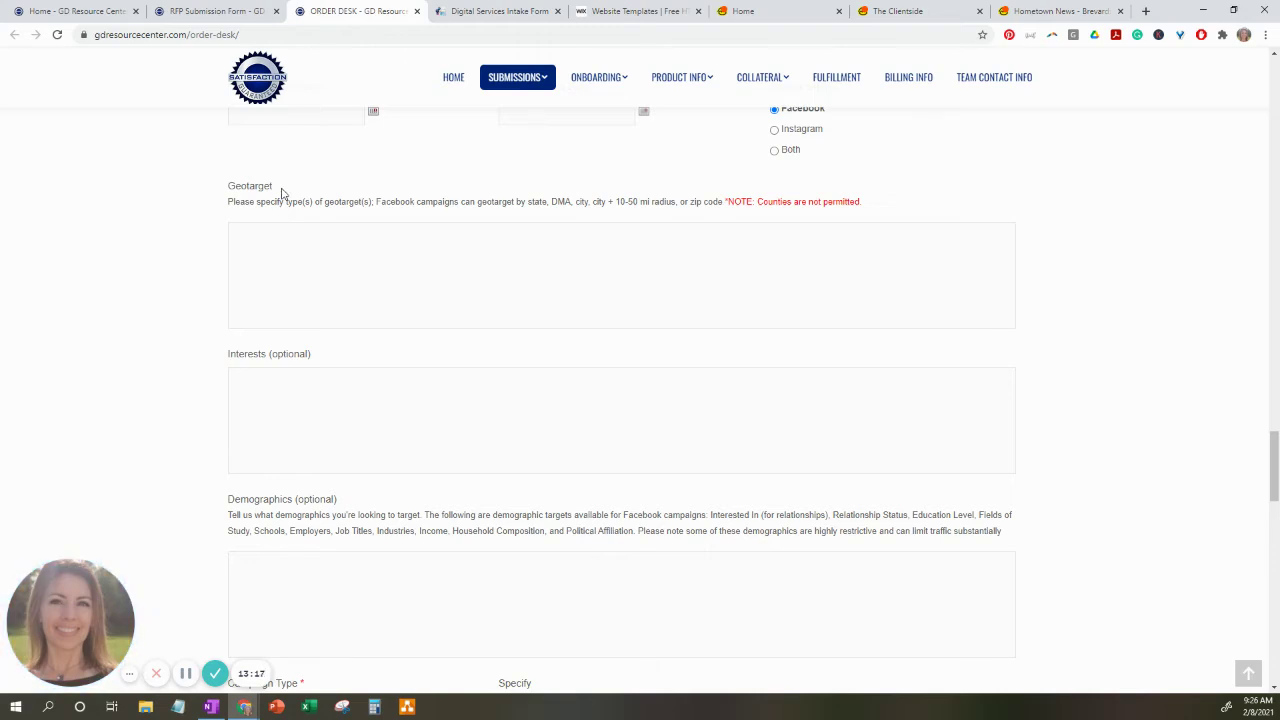
{"action": "scroll", "coordinate": [369, 410], "scroll_direction": "down", "scroll_amount": 2}
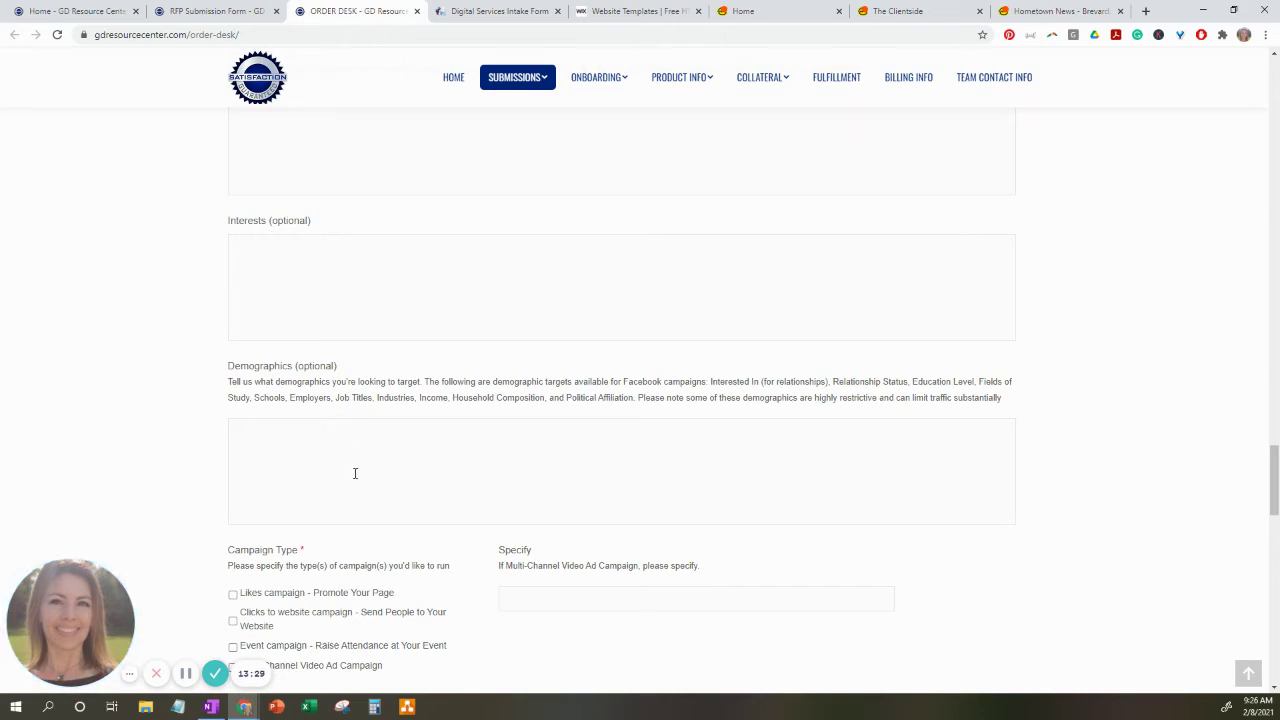
{"action": "scroll", "coordinate": [352, 470], "scroll_direction": "down", "scroll_amount": 2}
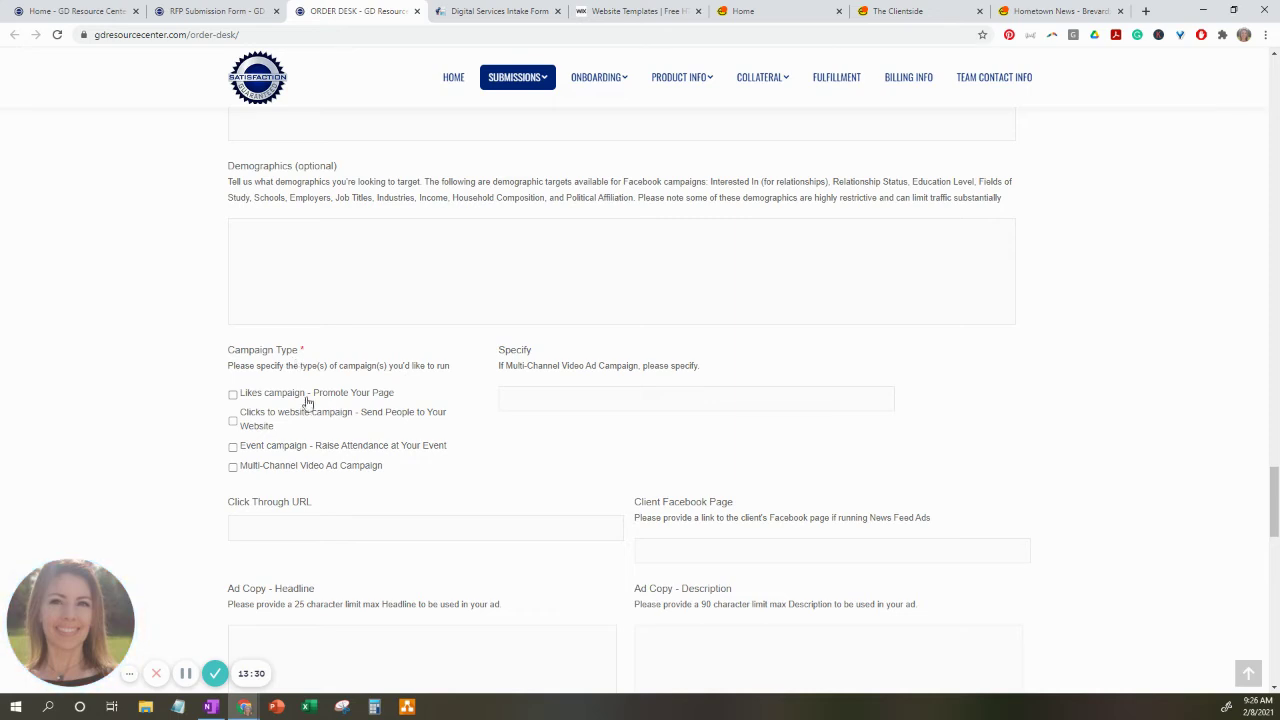
{"action": "scroll", "coordinate": [308, 412], "scroll_direction": "down", "scroll_amount": 1}
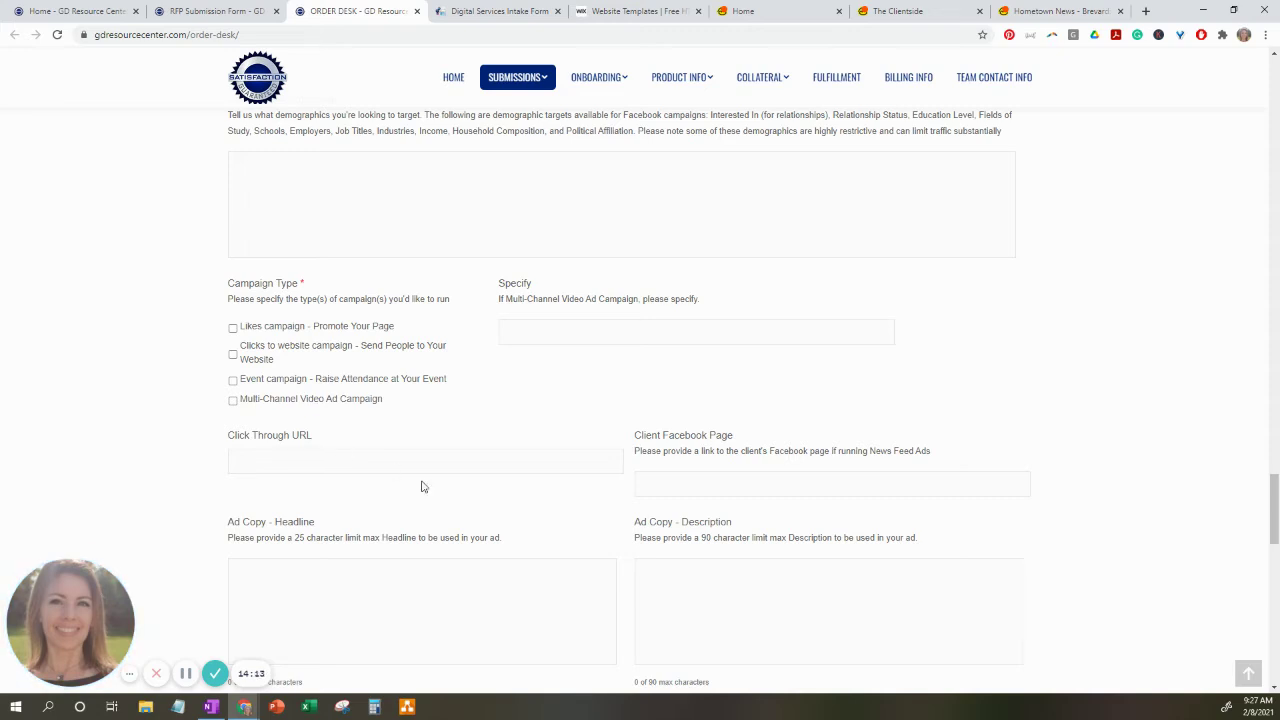
{"action": "scroll", "coordinate": [440, 488], "scroll_direction": "down", "scroll_amount": 2}
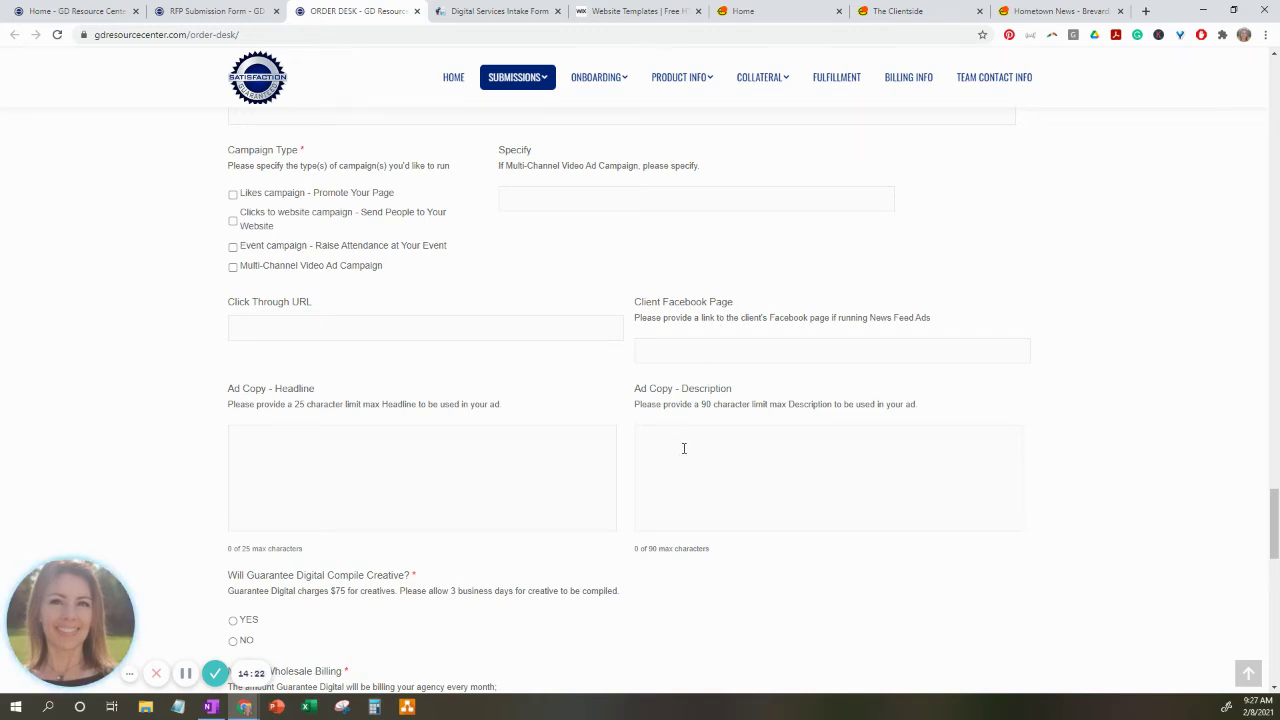
{"action": "scroll", "coordinate": [684, 450], "scroll_direction": "down", "scroll_amount": 2}
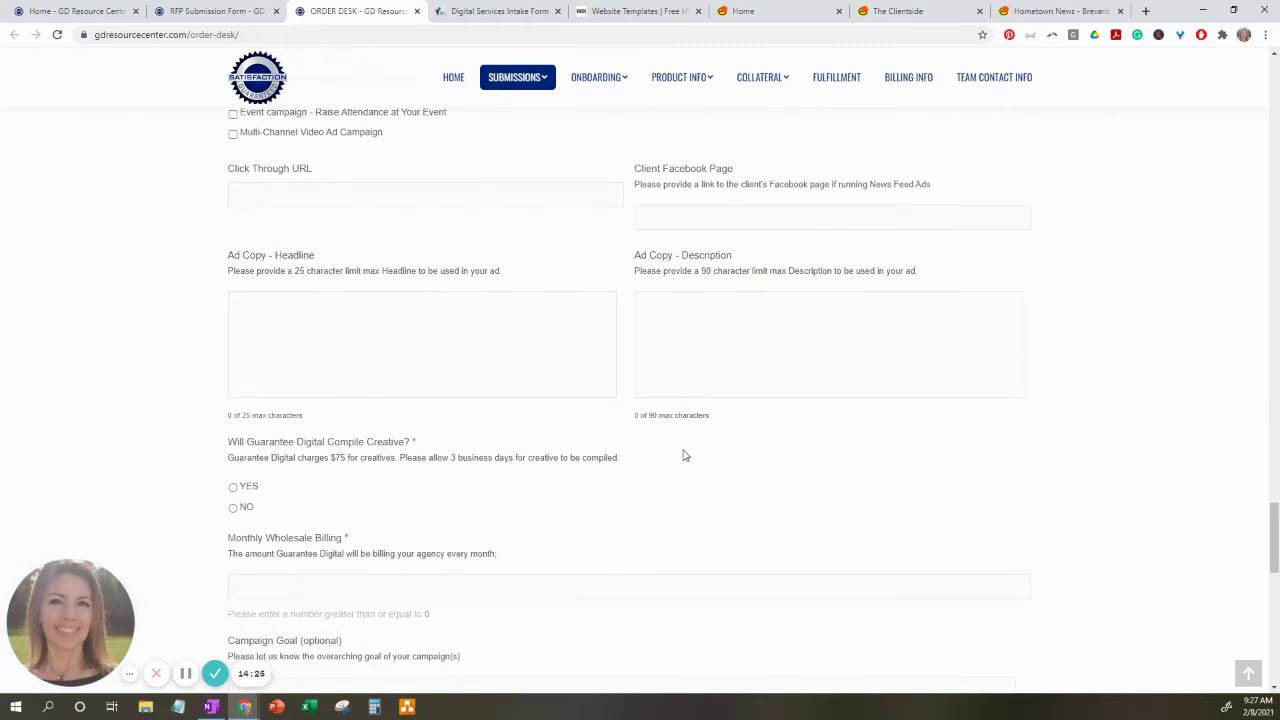
{"action": "scroll", "coordinate": [650, 448], "scroll_direction": "down", "scroll_amount": 1}
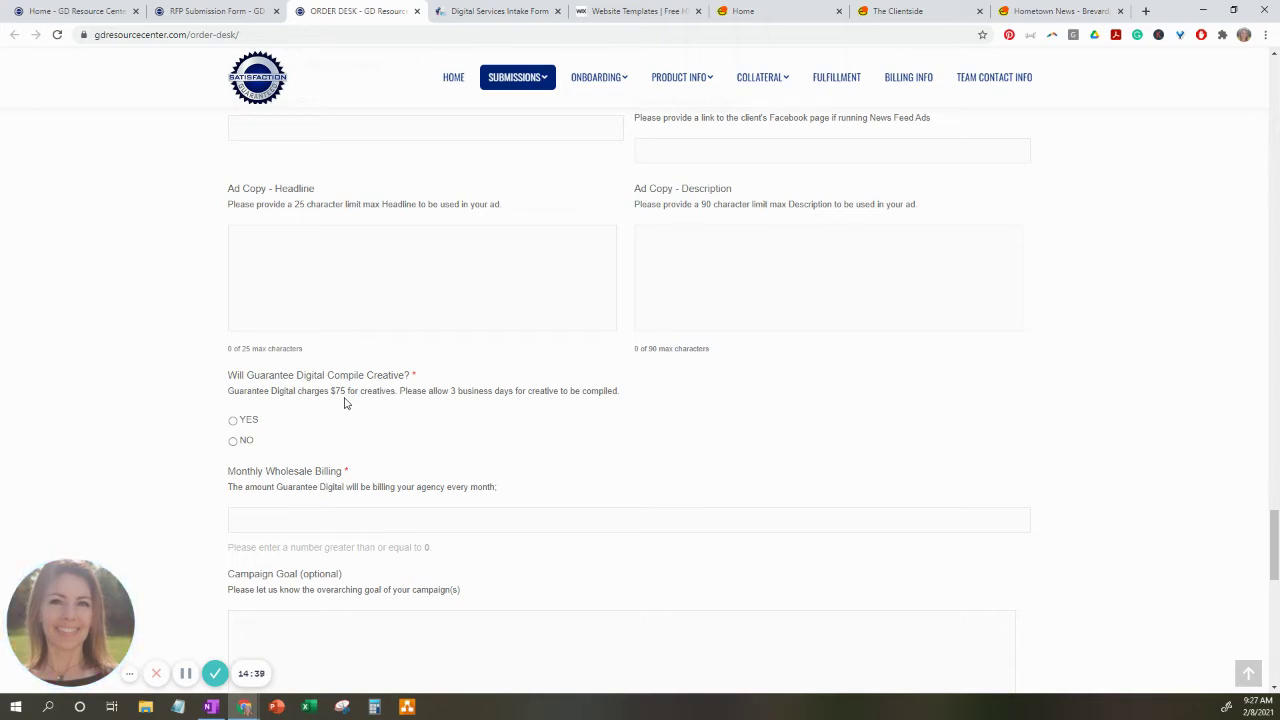
{"action": "scroll", "coordinate": [359, 444], "scroll_direction": "down", "scroll_amount": 2}
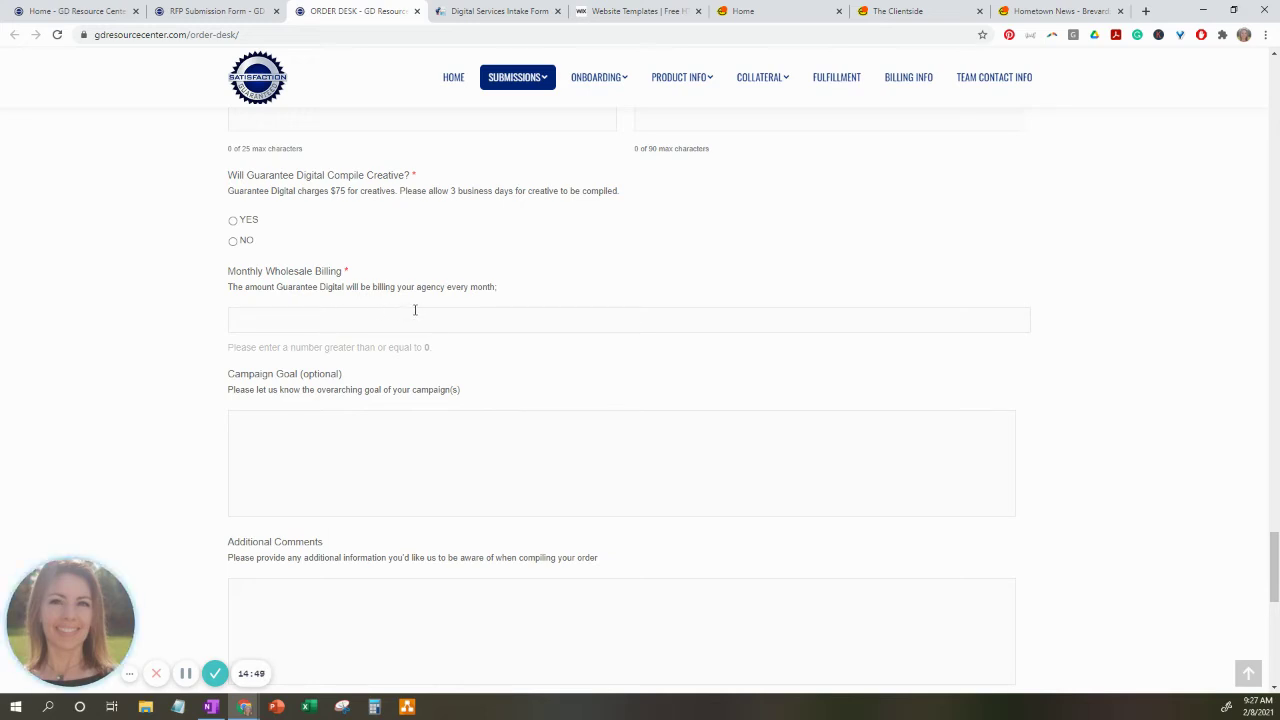
{"action": "scroll", "coordinate": [409, 434], "scroll_direction": "down", "scroll_amount": 2}
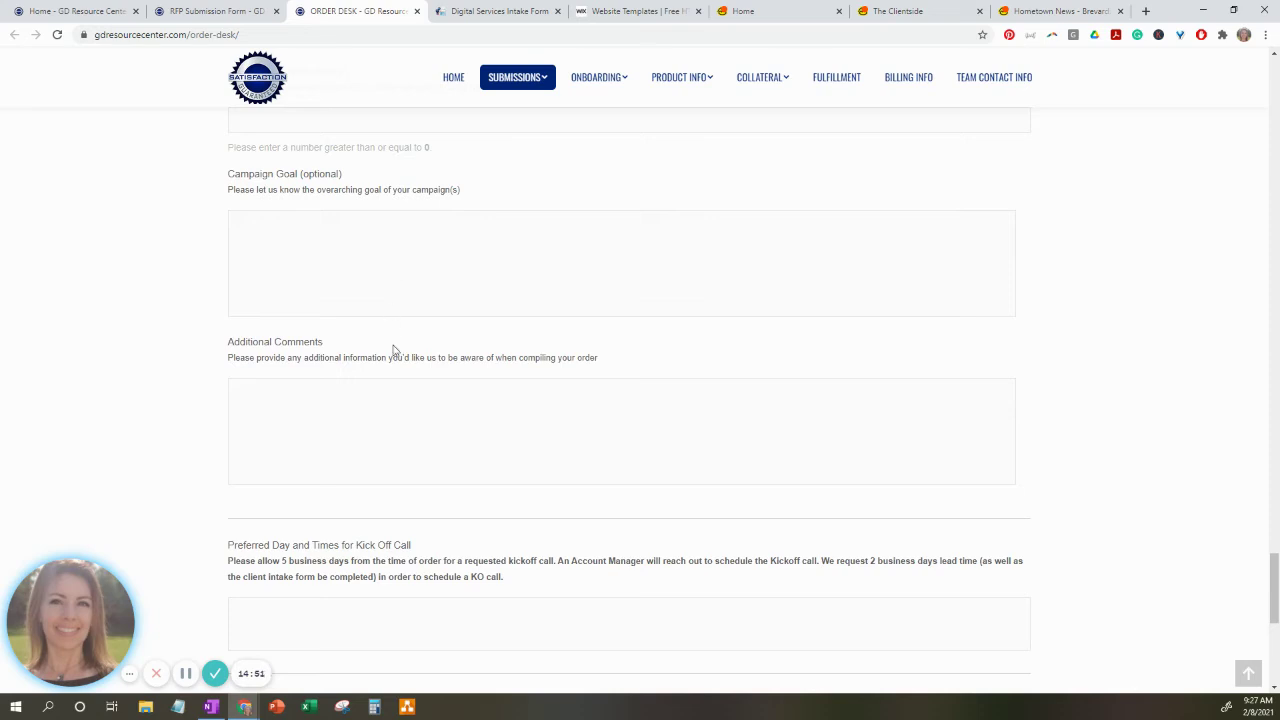
{"action": "scroll", "coordinate": [391, 408], "scroll_direction": "down", "scroll_amount": 1}
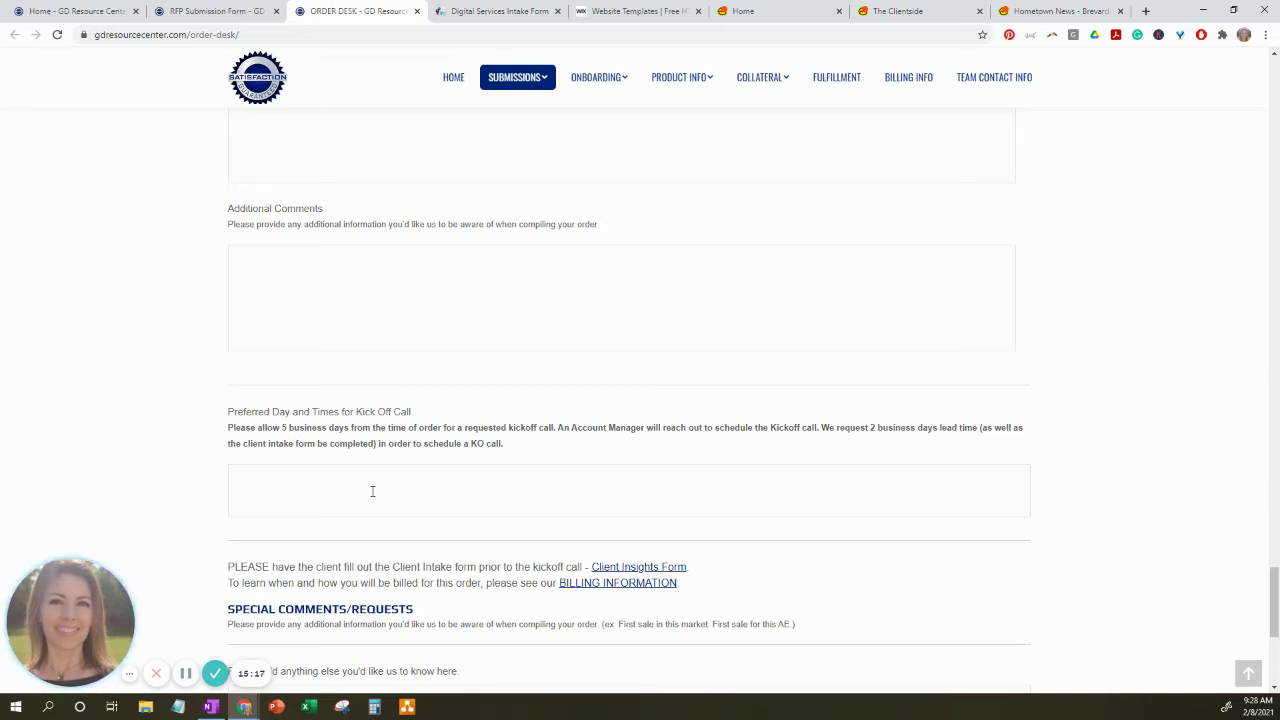
{"action": "scroll", "coordinate": [372, 491], "scroll_direction": "down", "scroll_amount": 2}
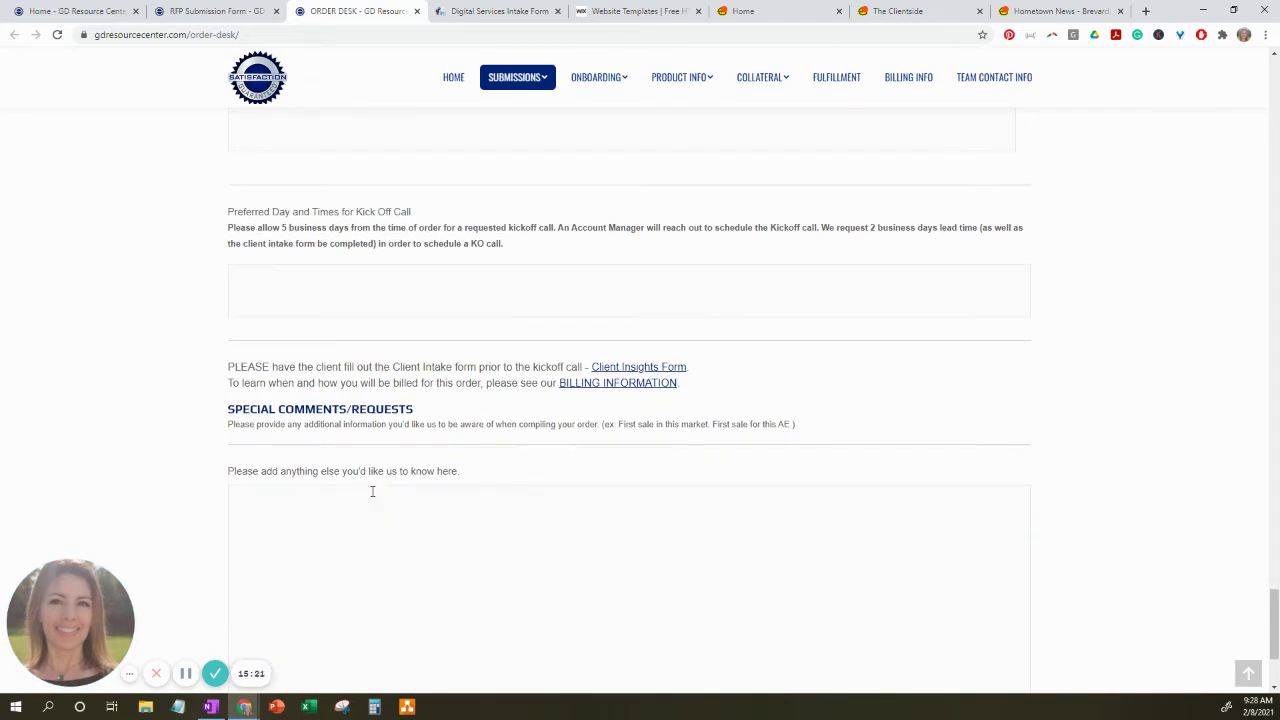
Review the special comments box and the submit and save-for-later options at the end of the order form.
{"action": "scroll", "coordinate": [372, 491], "scroll_direction": "down", "scroll_amount": 2}
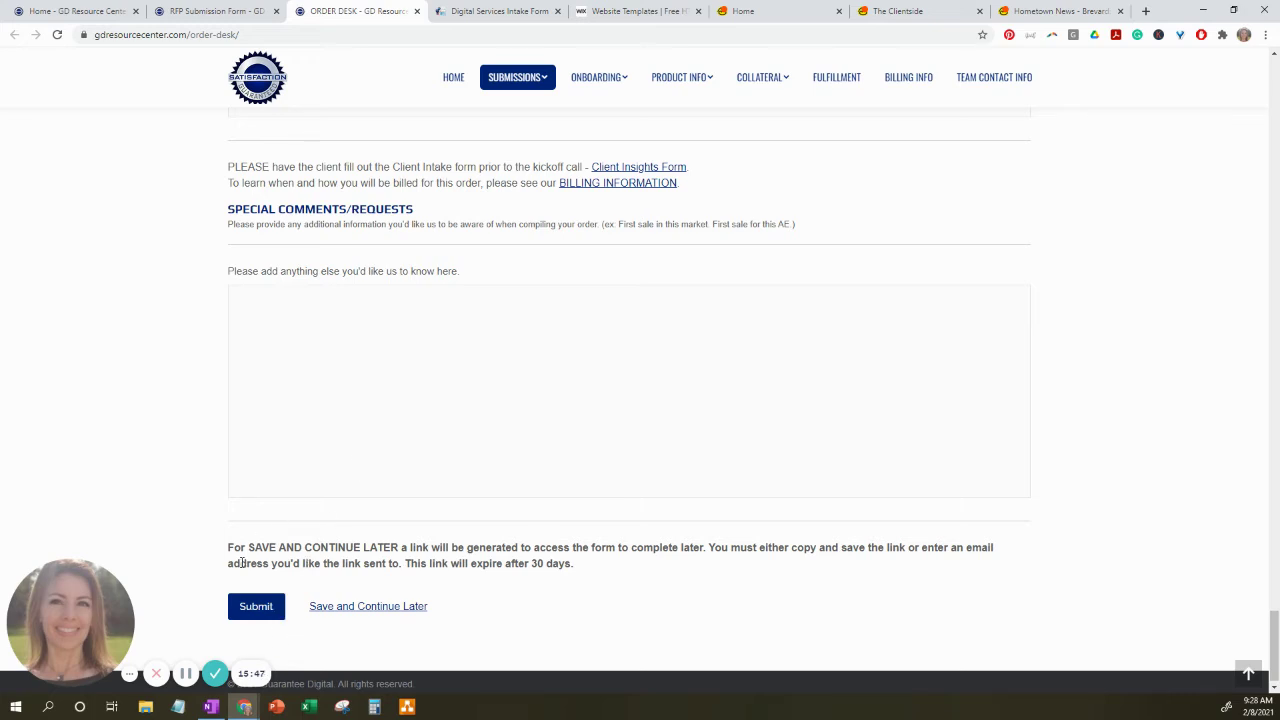
{"action": "left_click", "coordinate": [186, 675]}
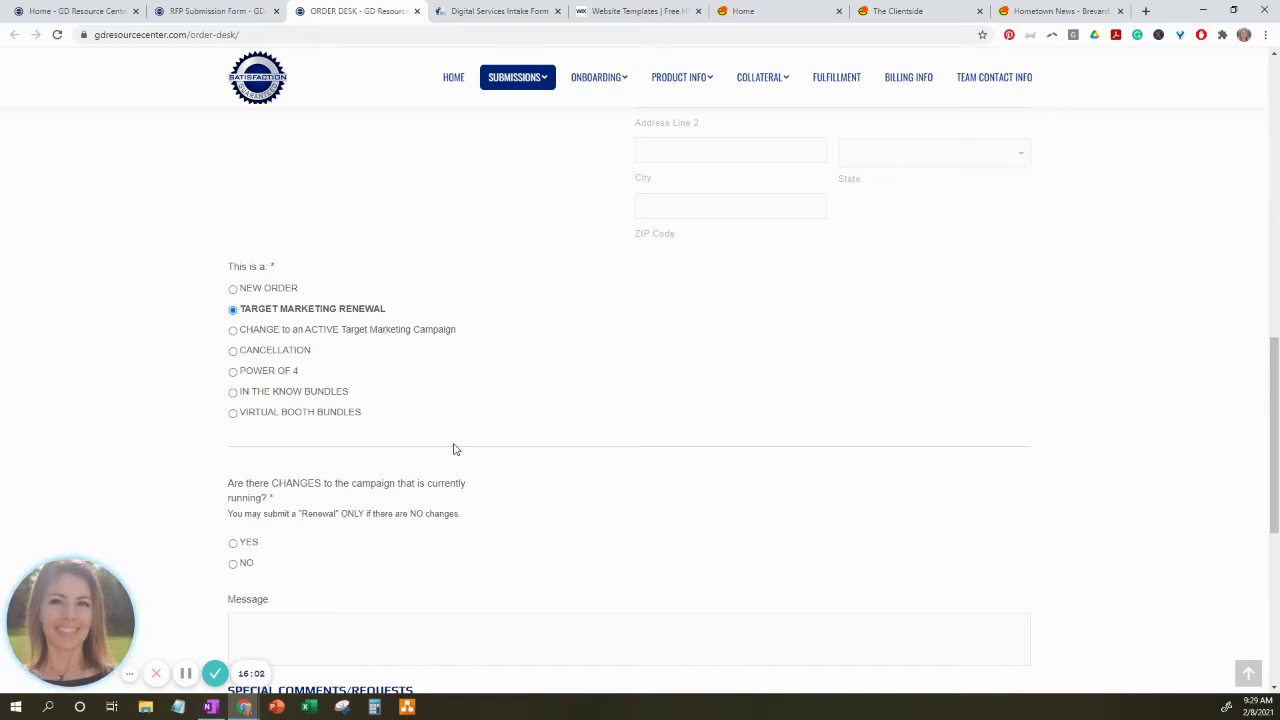
Try YES for changes to the running campaign in the Target Marketing Renewal, and set the answer to NO.
{"action": "scroll", "coordinate": [453, 449], "scroll_direction": "down", "scroll_amount": 1}
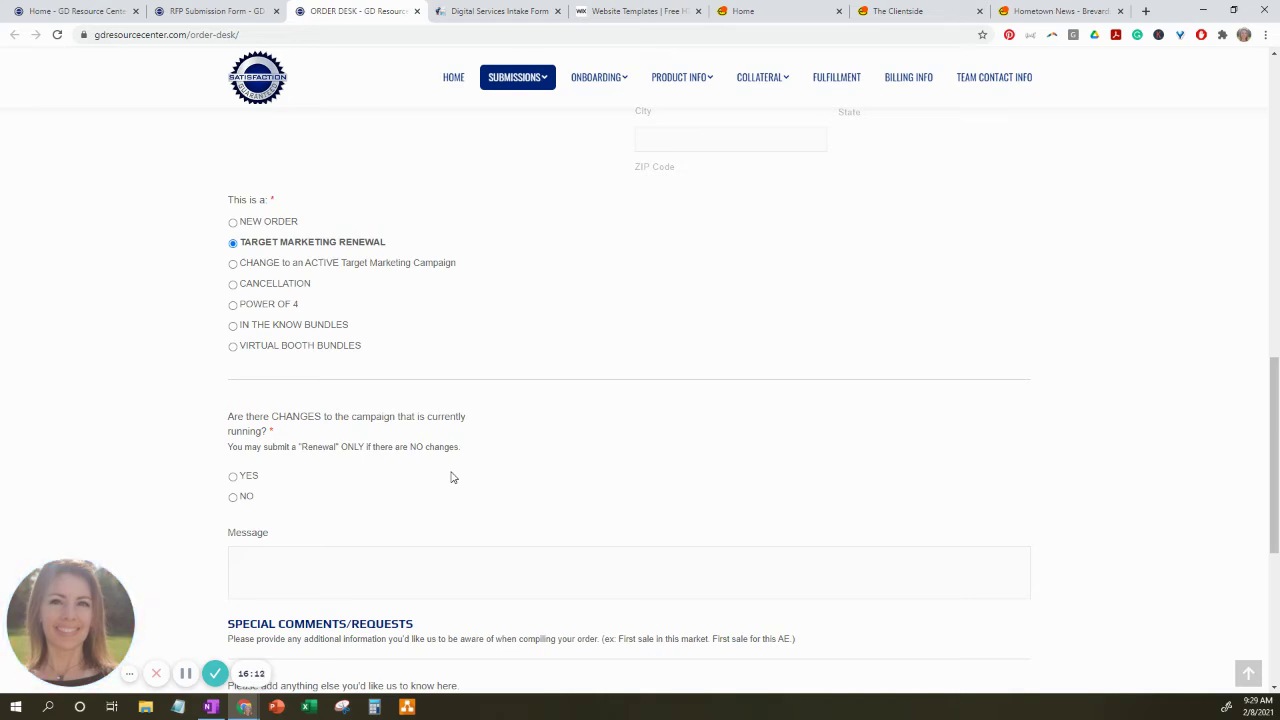
{"action": "scroll", "coordinate": [451, 478], "scroll_direction": "down", "scroll_amount": 2}
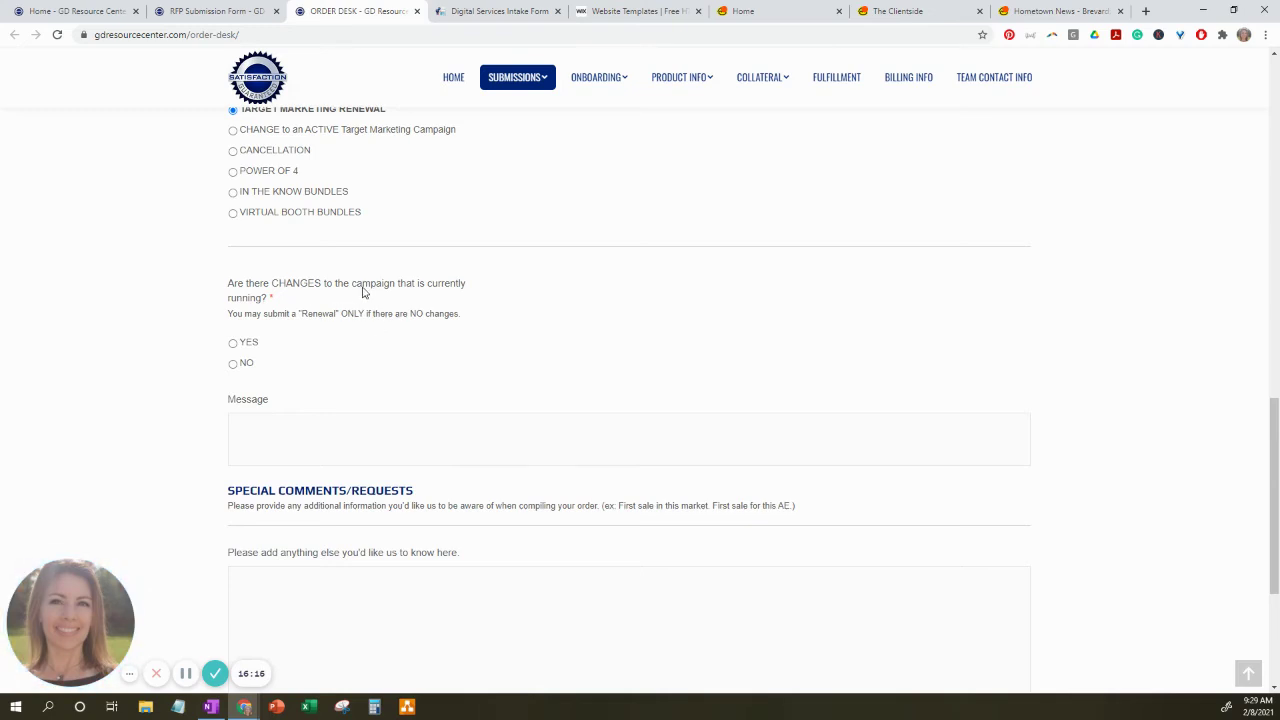
{"action": "left_click", "coordinate": [235, 343]}
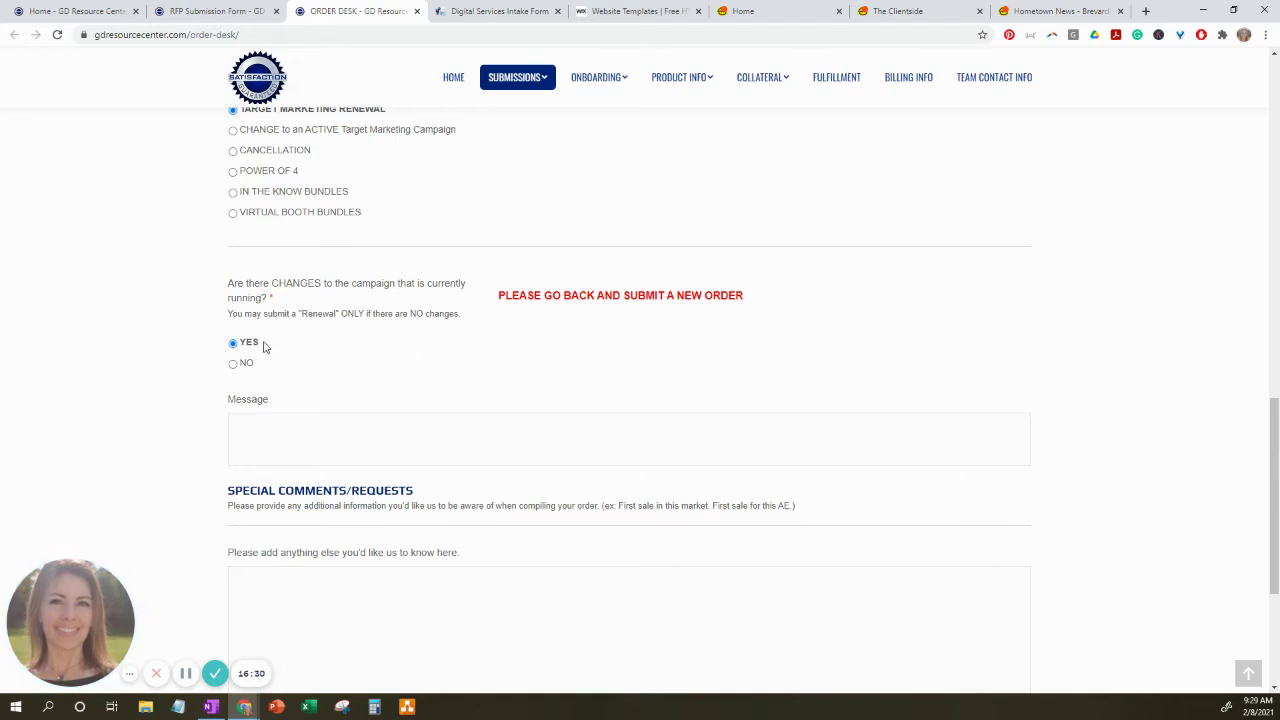
{"action": "left_click", "coordinate": [233, 368]}
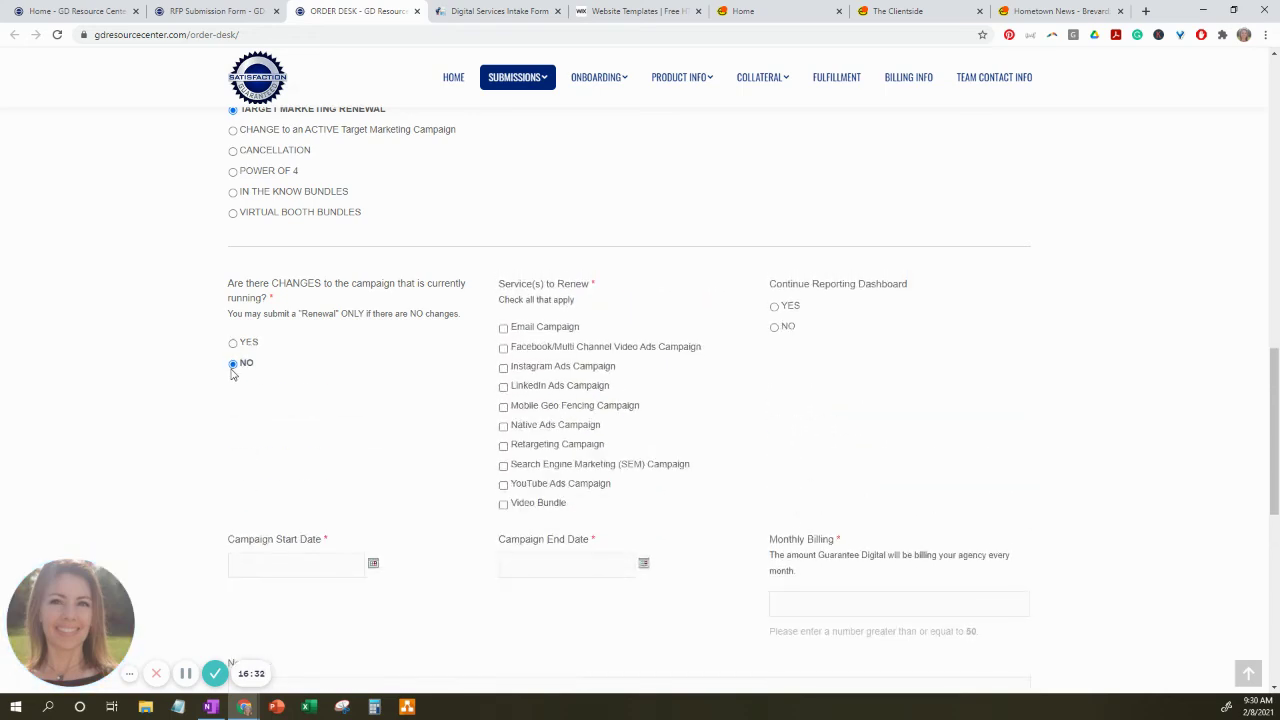
Choose Facebook/Multi Channel Video Ads Campaign as the service to renew and set Continue Reporting Dashboard to YES.
{"action": "left_click", "coordinate": [504, 348]}
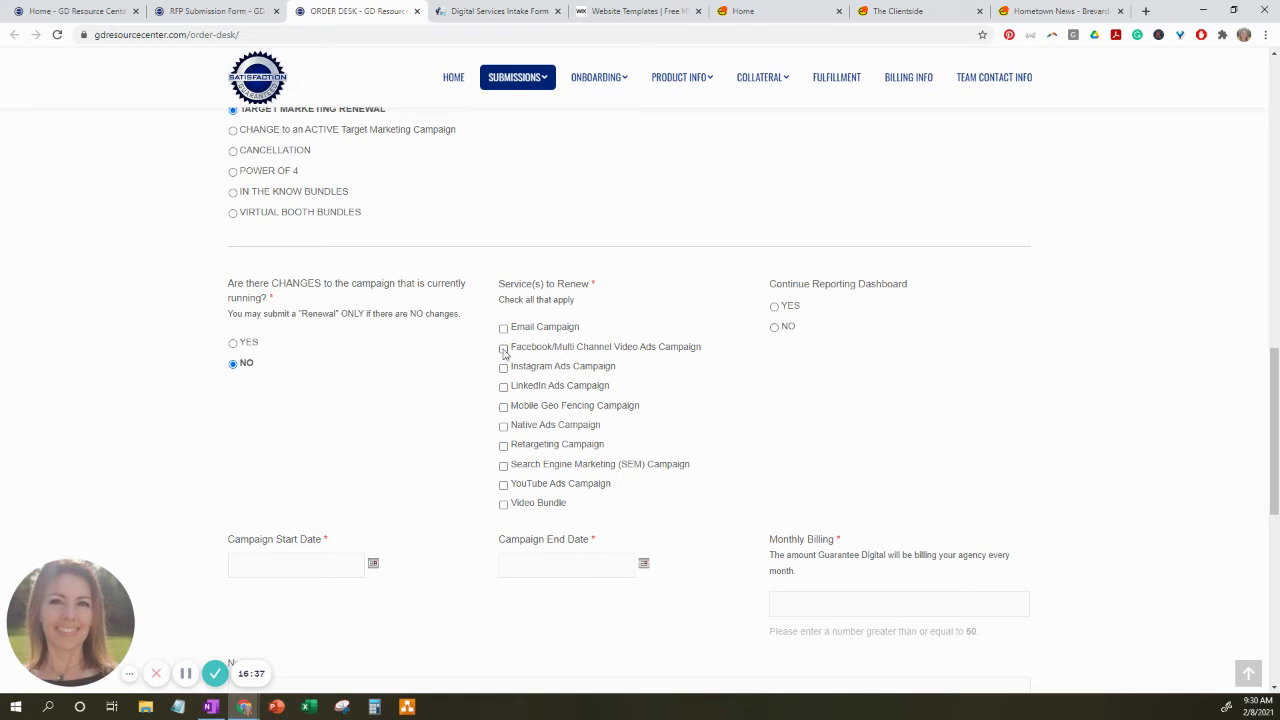
{"action": "left_click", "coordinate": [775, 307]}
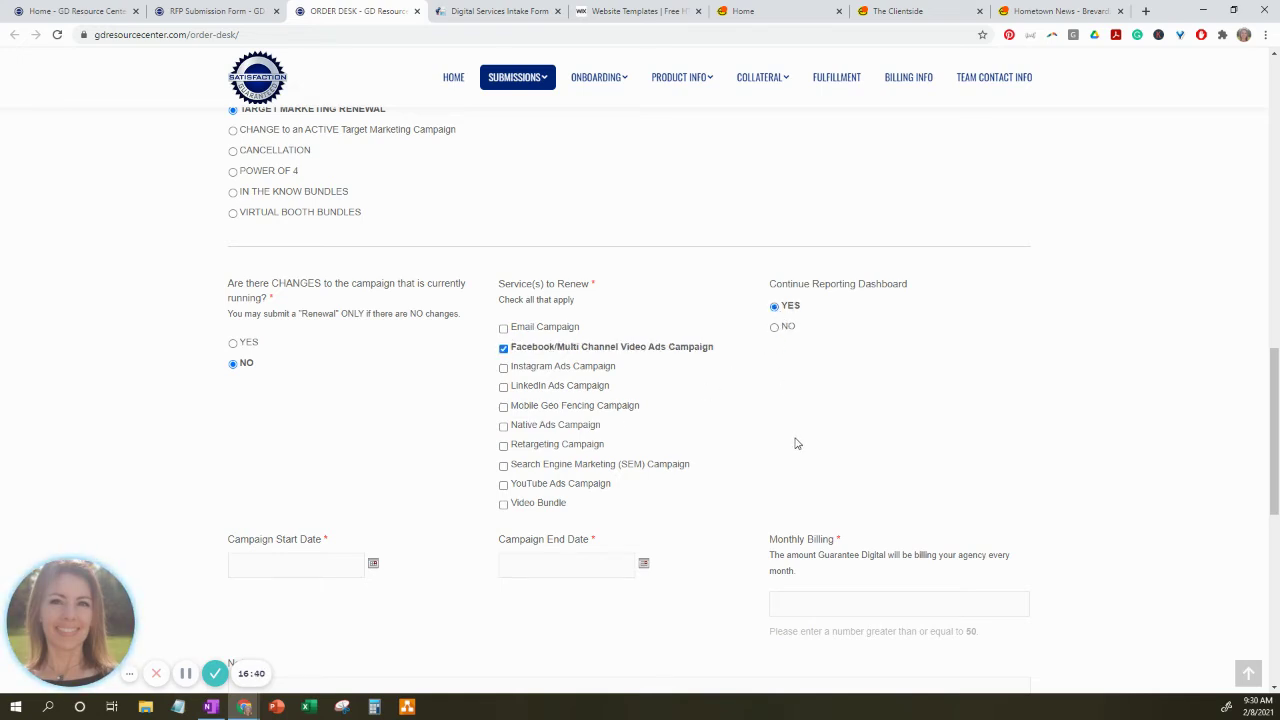
{"action": "scroll", "coordinate": [797, 440], "scroll_direction": "down", "scroll_amount": 2}
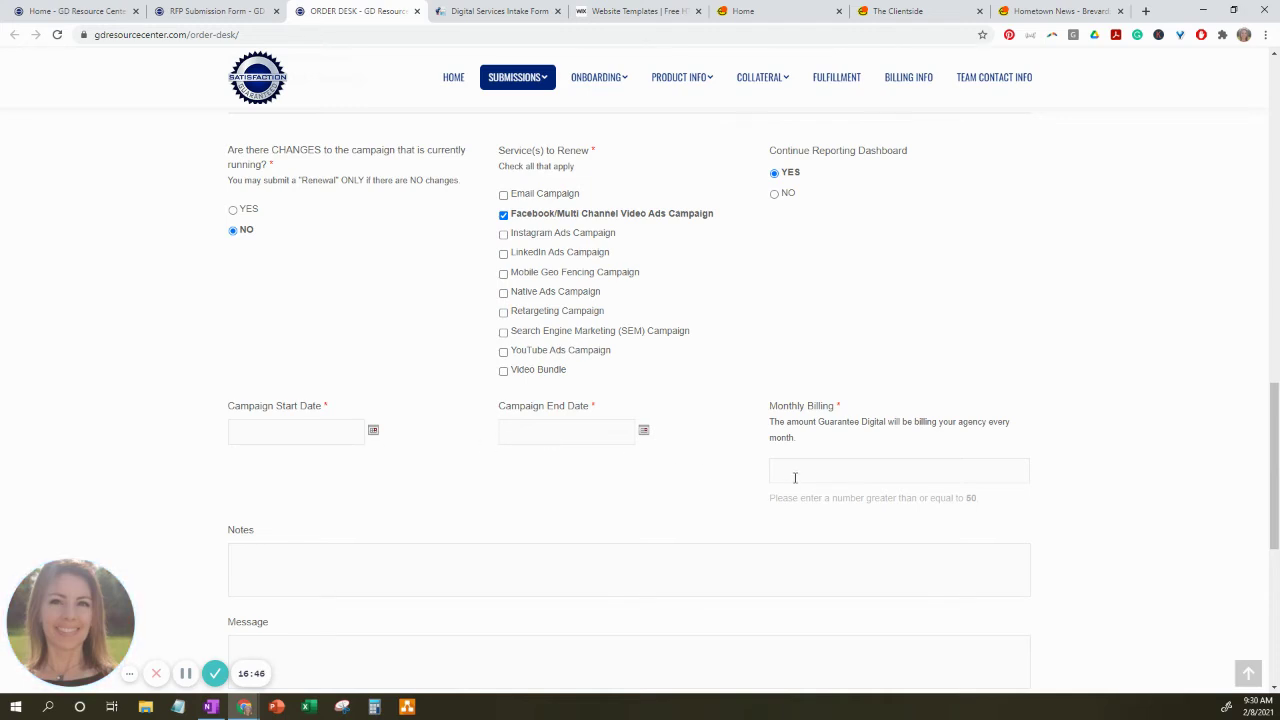
{"action": "scroll", "coordinate": [795, 477], "scroll_direction": "down", "scroll_amount": 2}
{"action": "scroll", "coordinate": [795, 483], "scroll_direction": "down", "scroll_amount": 2}
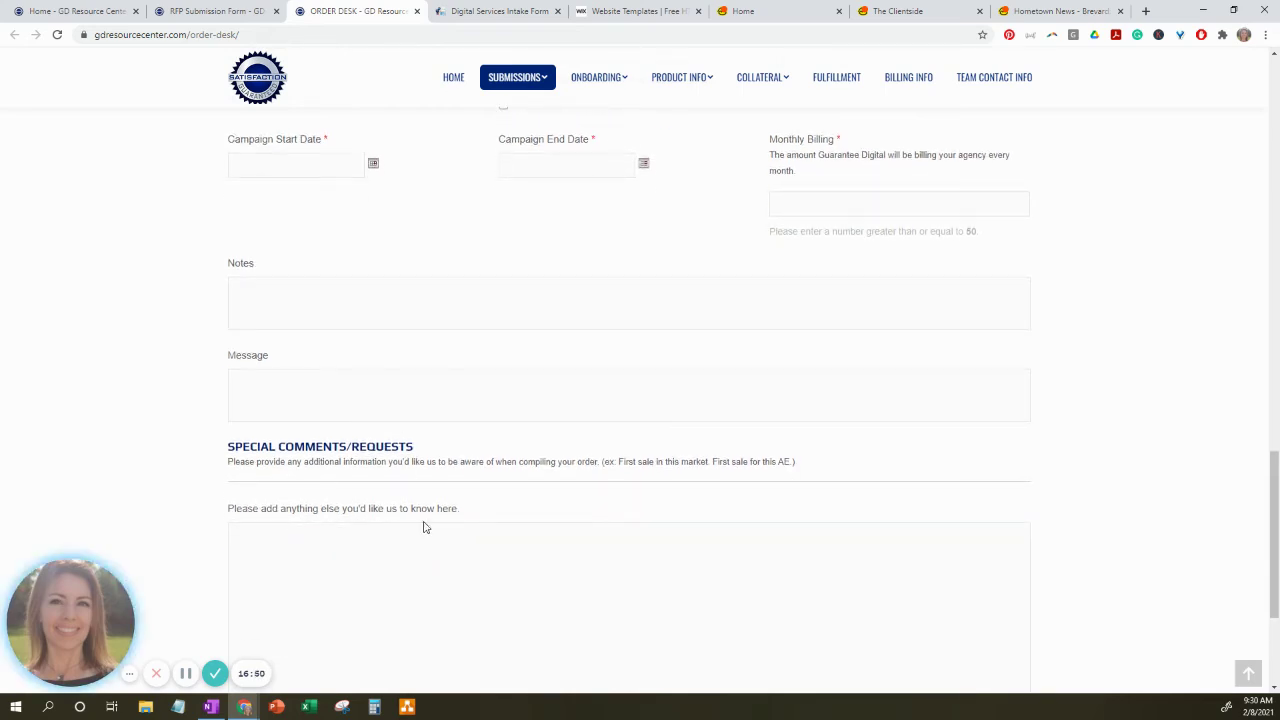
{"action": "scroll", "coordinate": [429, 557], "scroll_direction": "down", "scroll_amount": 3}
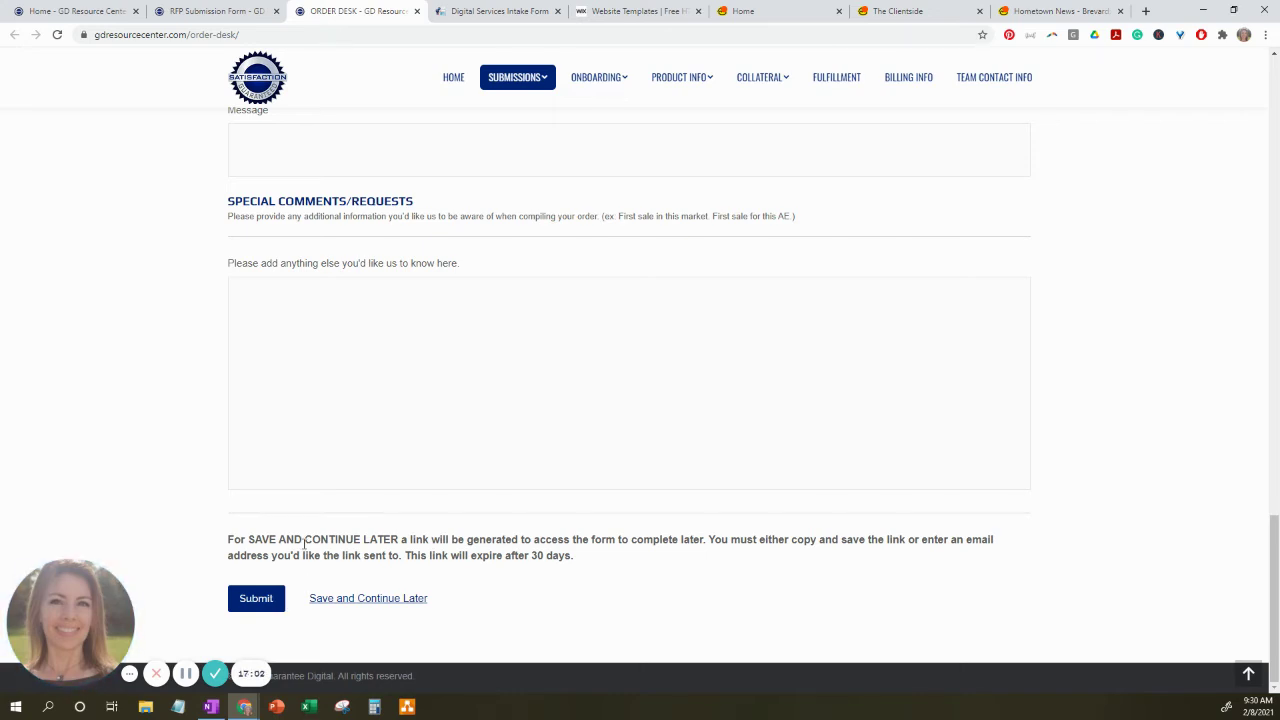
Set the order type to CHANGE to an ACTIVE Target Marketing Campaign and review its details and comments fields.
{"action": "scroll", "coordinate": [290, 545], "scroll_direction": "up", "scroll_amount": 3}
{"action": "scroll", "coordinate": [181, 533], "scroll_direction": "up", "scroll_amount": 5}
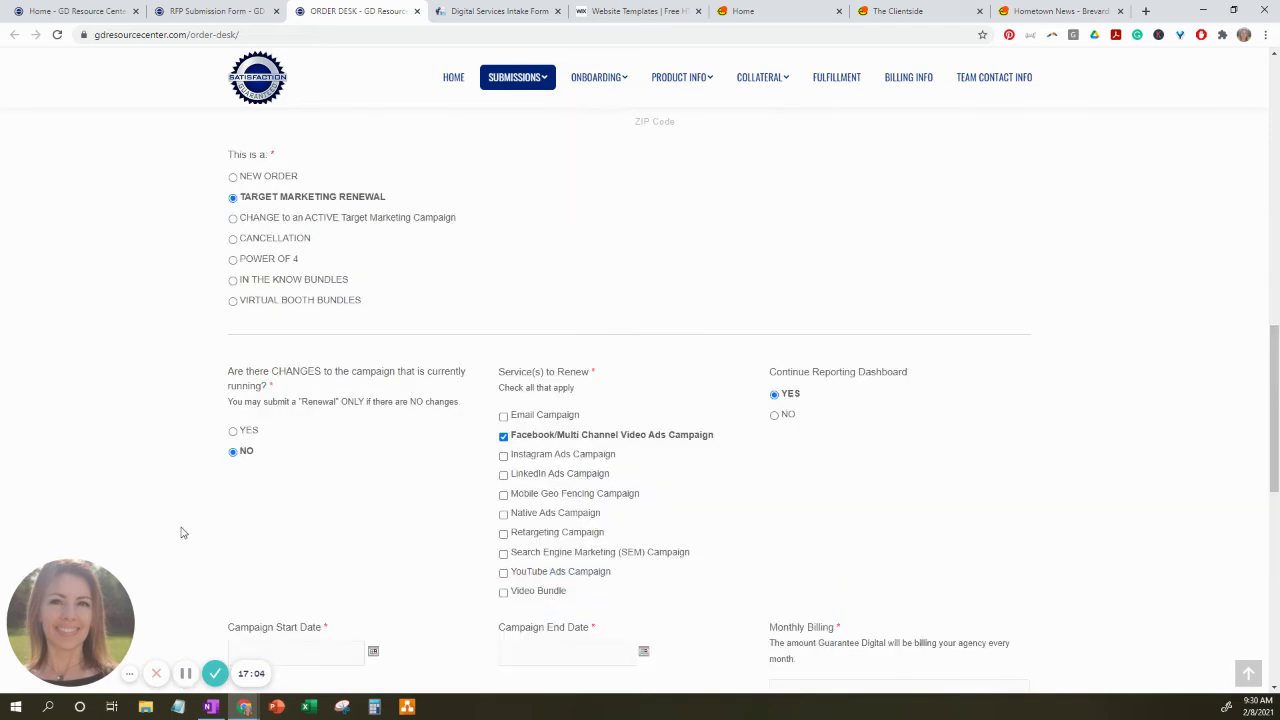
{"action": "left_click", "coordinate": [234, 220]}
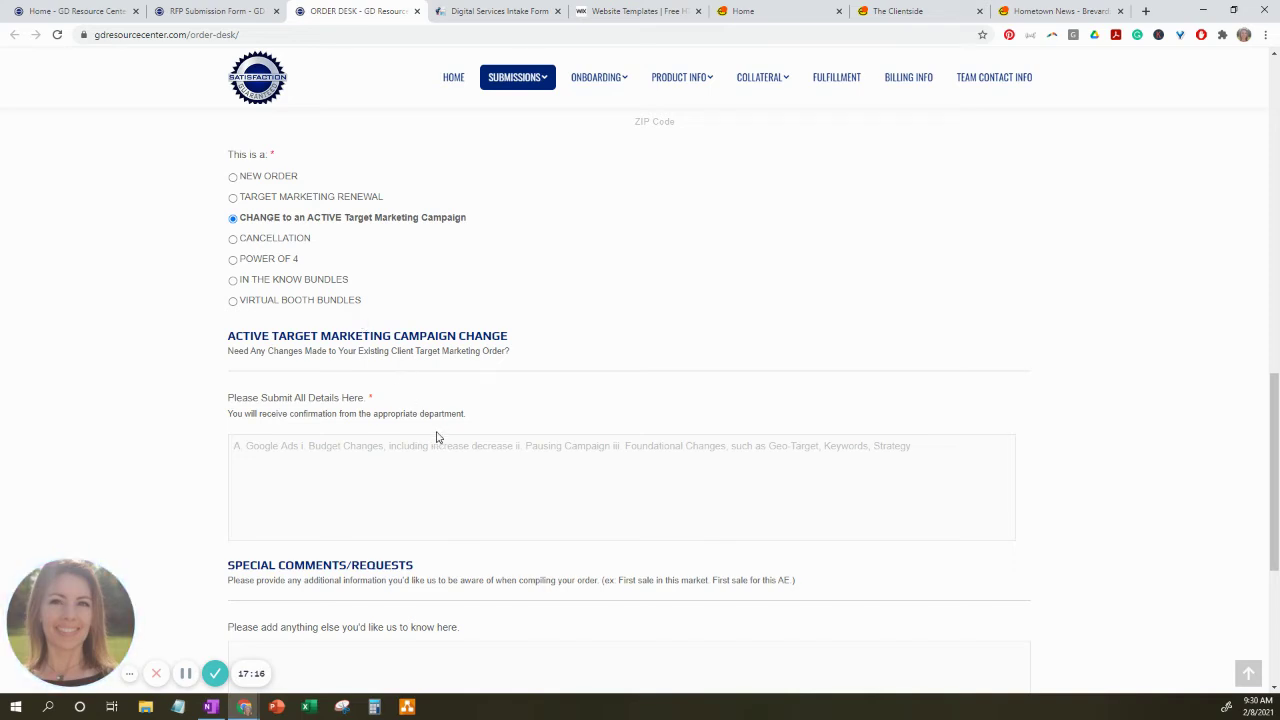
{"action": "scroll", "coordinate": [437, 437], "scroll_direction": "down", "scroll_amount": 1}
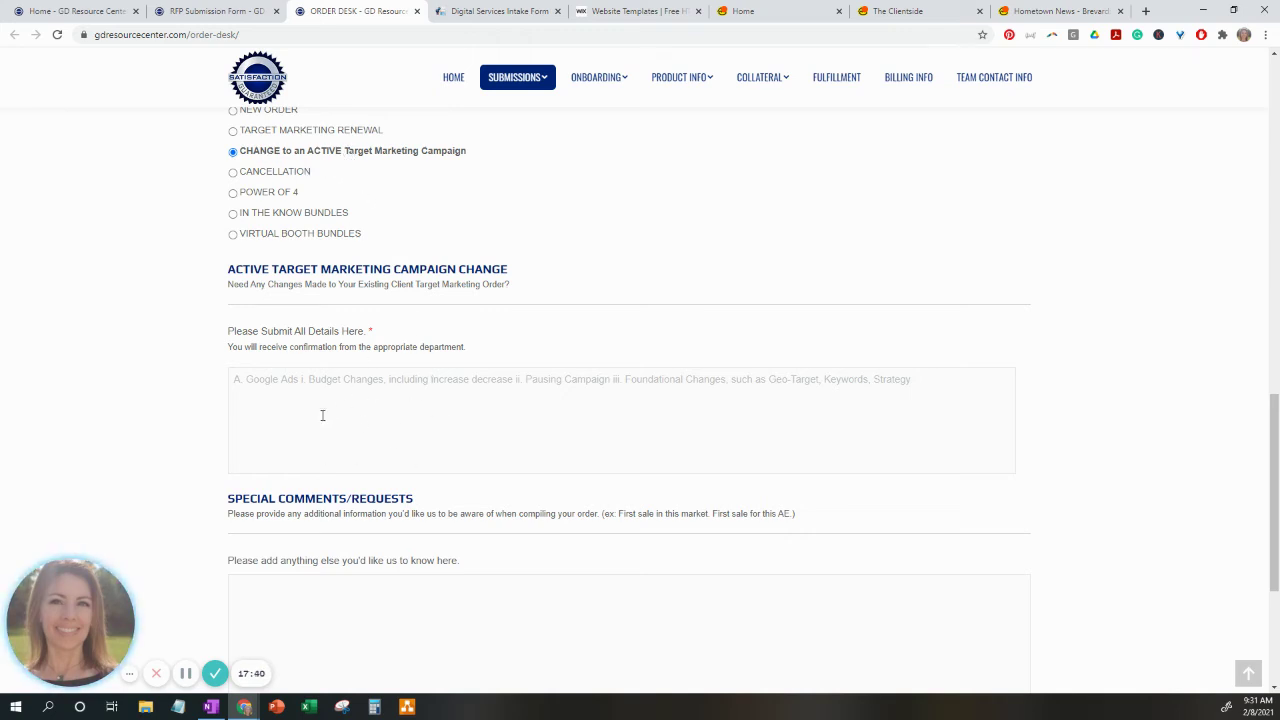
{"action": "scroll", "coordinate": [400, 415], "scroll_direction": "down", "scroll_amount": 2}
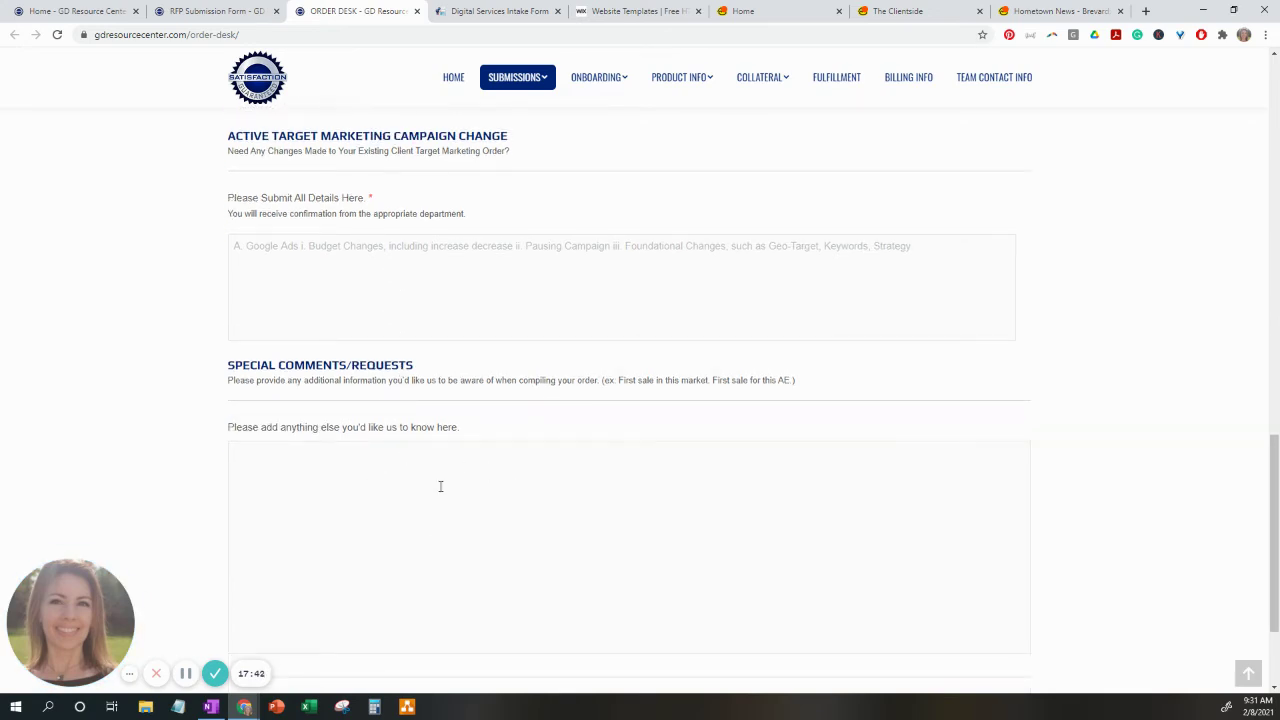
{"action": "scroll", "coordinate": [500, 546], "scroll_direction": "down", "scroll_amount": 2}
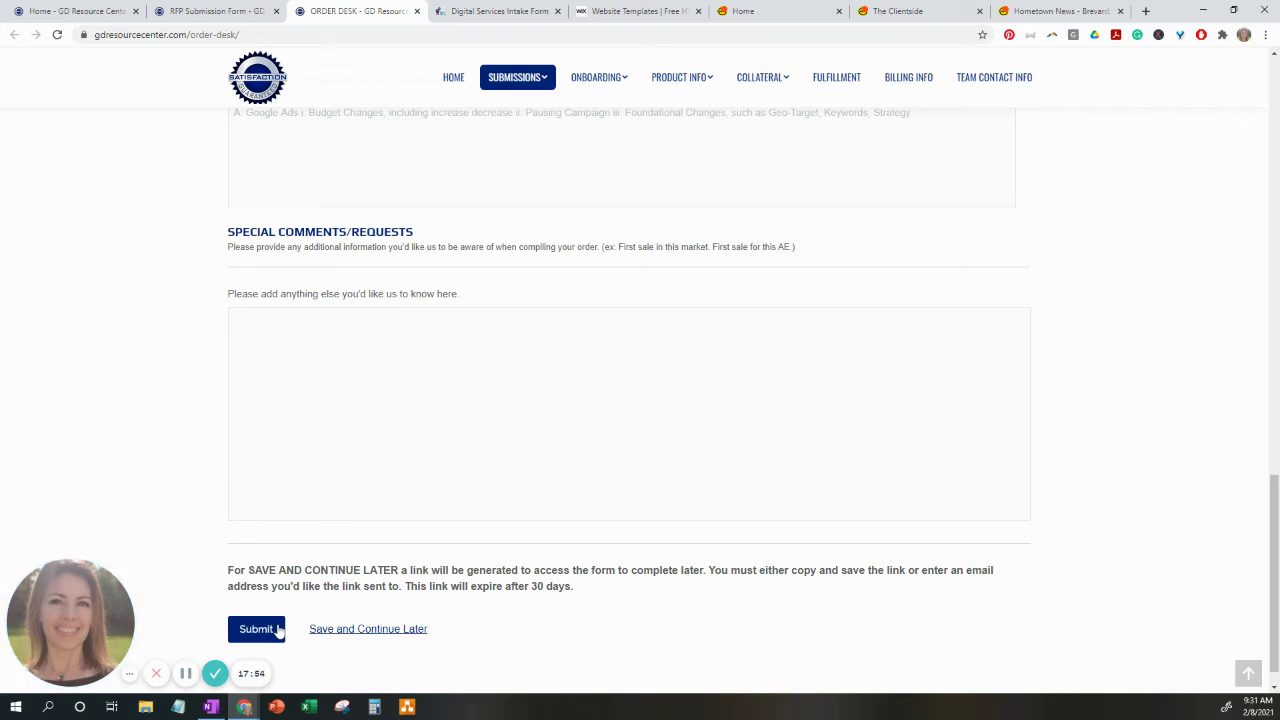
Set the order type to CANCELLATION and select the client's account manager in the cancellation section.
{"action": "scroll", "coordinate": [363, 446], "scroll_direction": "up", "scroll_amount": 4}
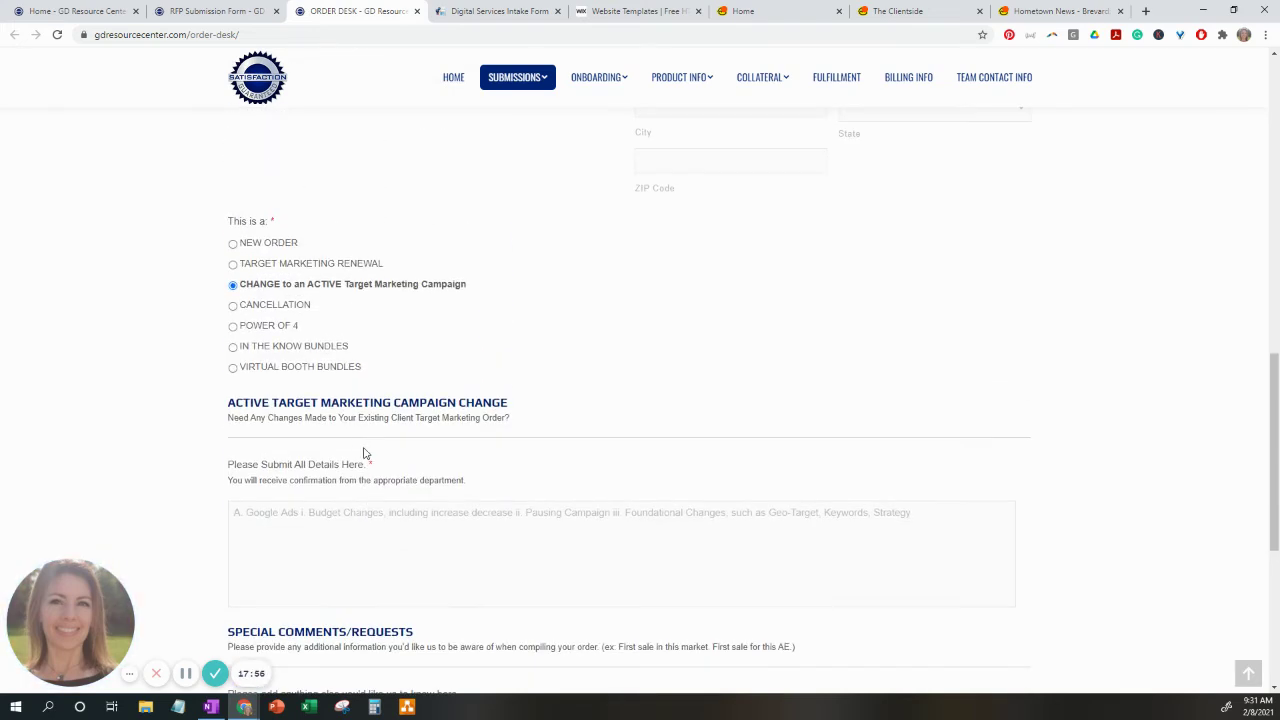
{"action": "left_click", "coordinate": [233, 305]}
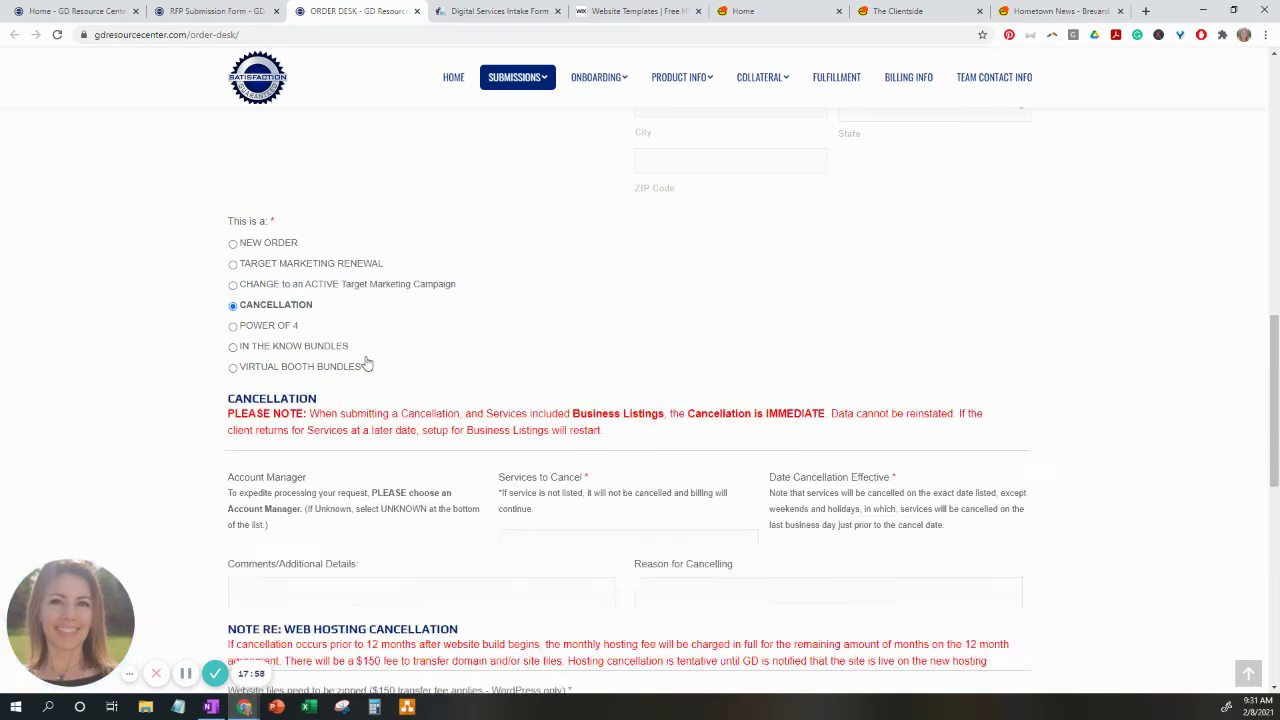
{"action": "scroll", "coordinate": [607, 458], "scroll_direction": "down", "scroll_amount": 1}
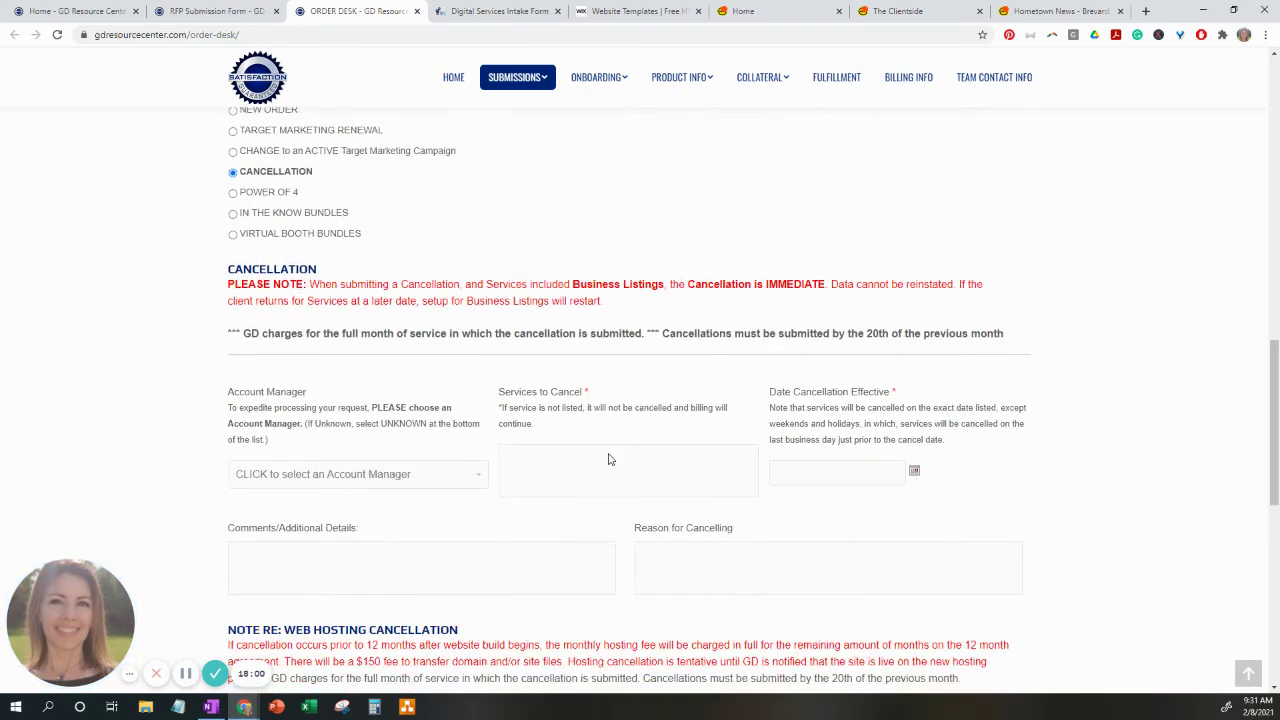
{"action": "scroll", "coordinate": [610, 459], "scroll_direction": "down", "scroll_amount": 1}
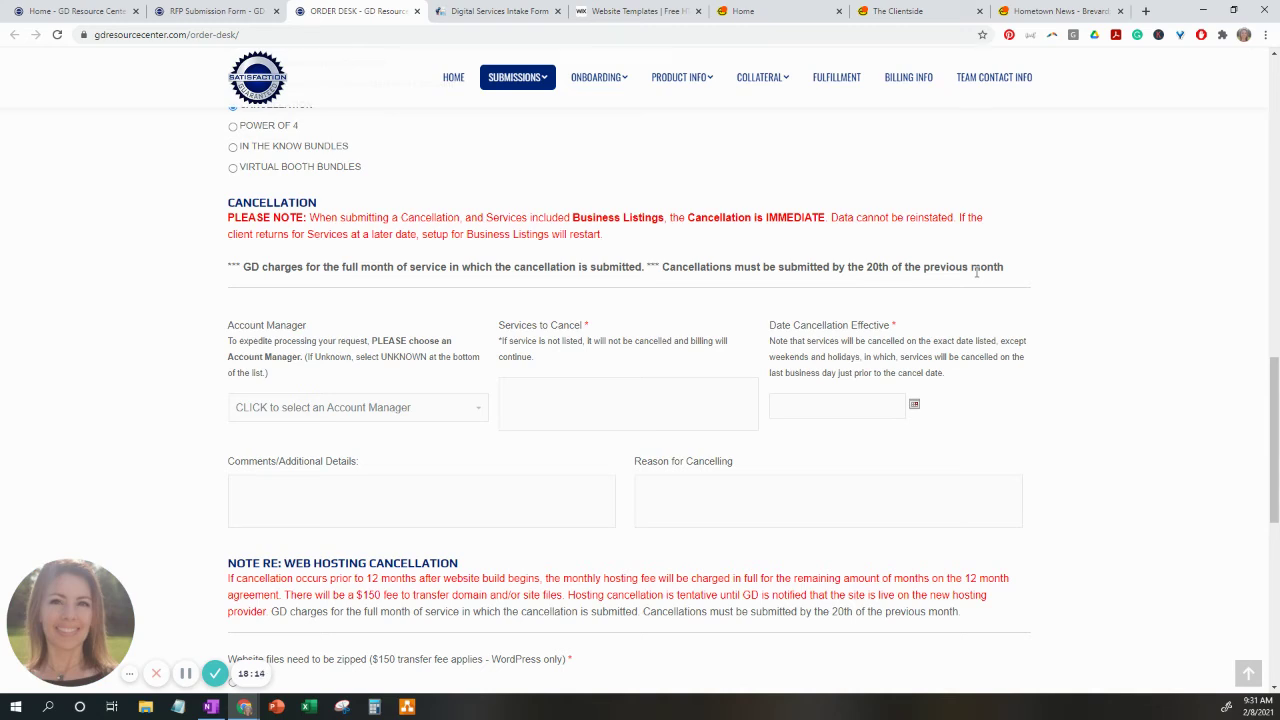
{"action": "left_click", "coordinate": [461, 418]}
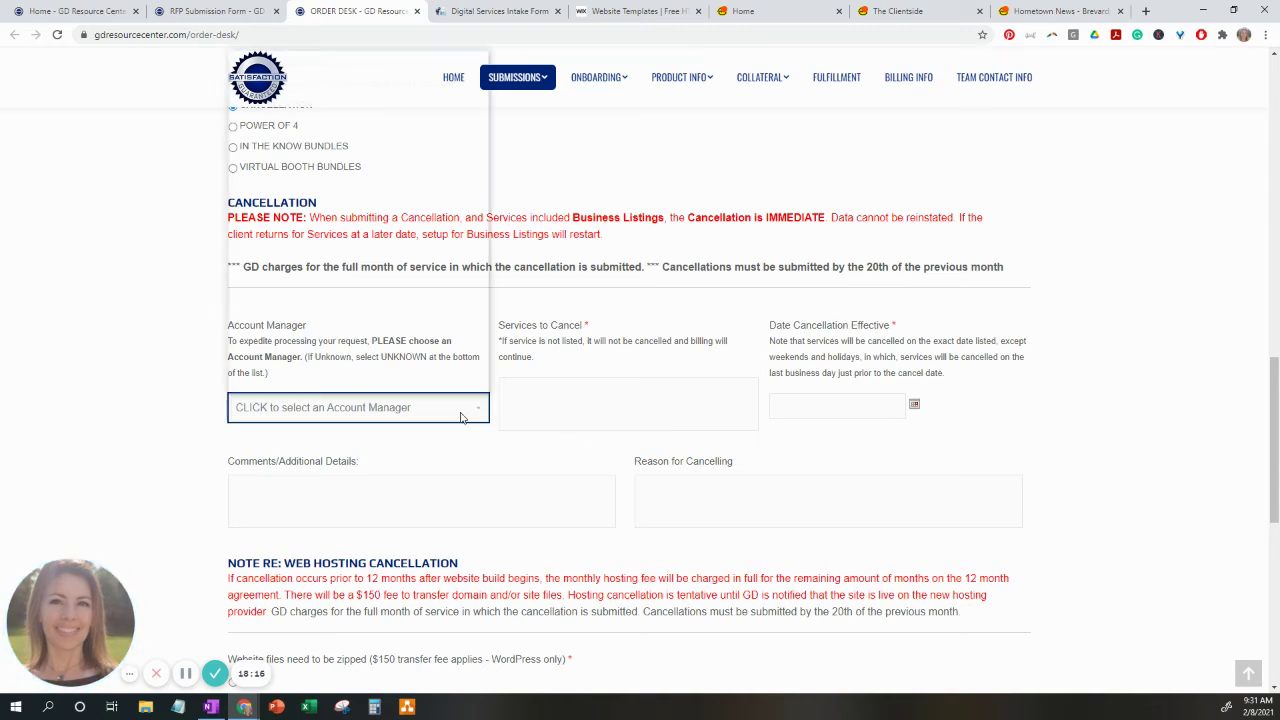
{"action": "left_click", "coordinate": [334, 209]}
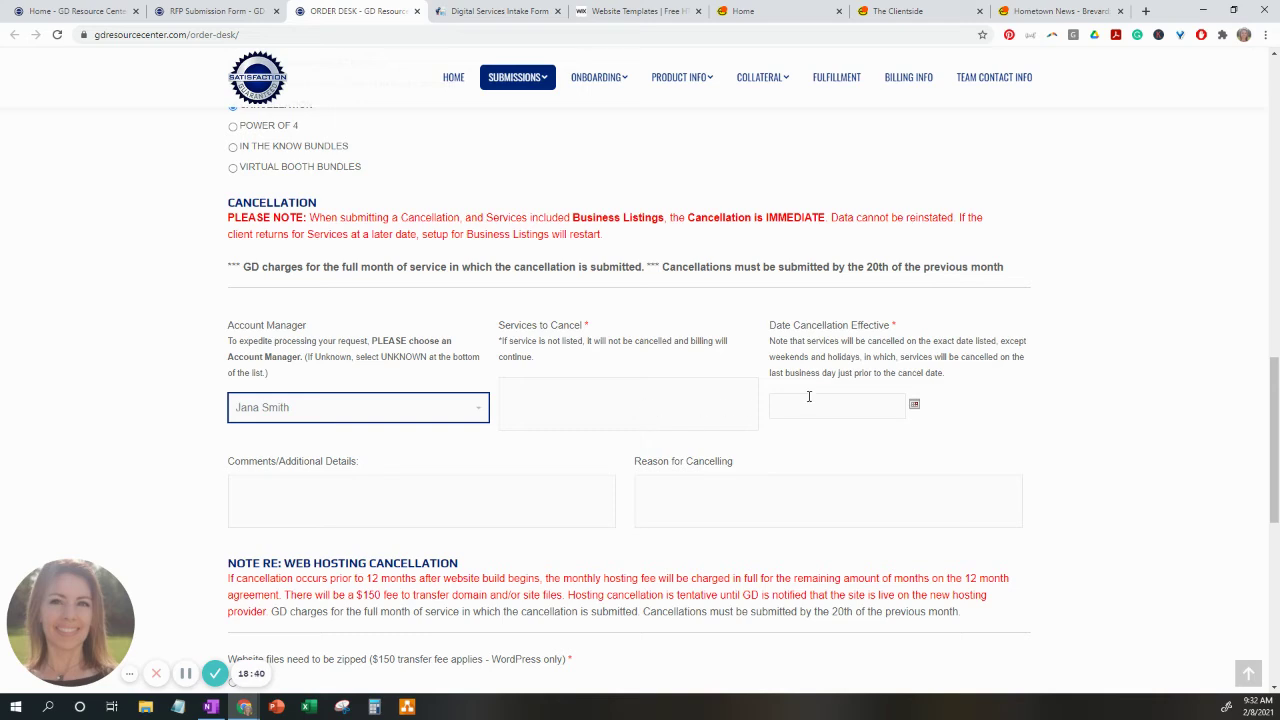
Review the cancellation's effective date calendar, reason and comments fields, web hosting and business listings notes, and submission options.
{"action": "left_click", "coordinate": [914, 408]}
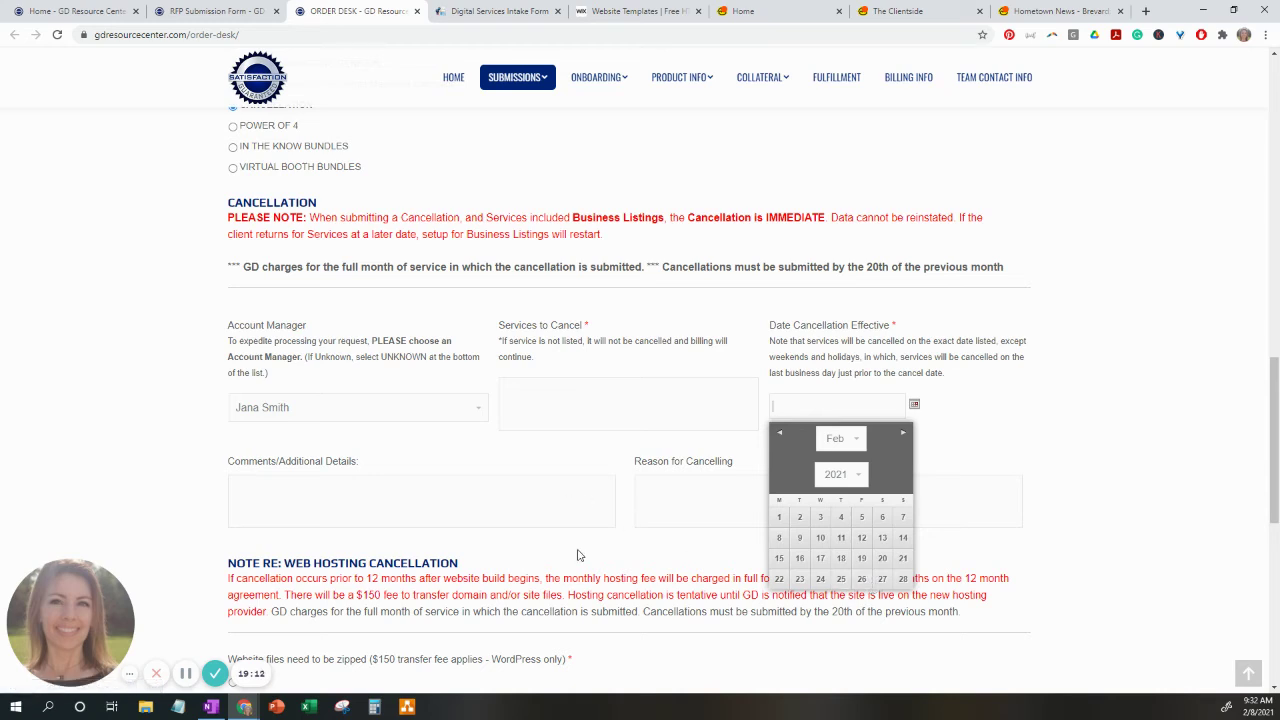
{"action": "left_click", "coordinate": [1046, 420]}
{"action": "scroll", "coordinate": [1048, 425], "scroll_direction": "down", "scroll_amount": 3}
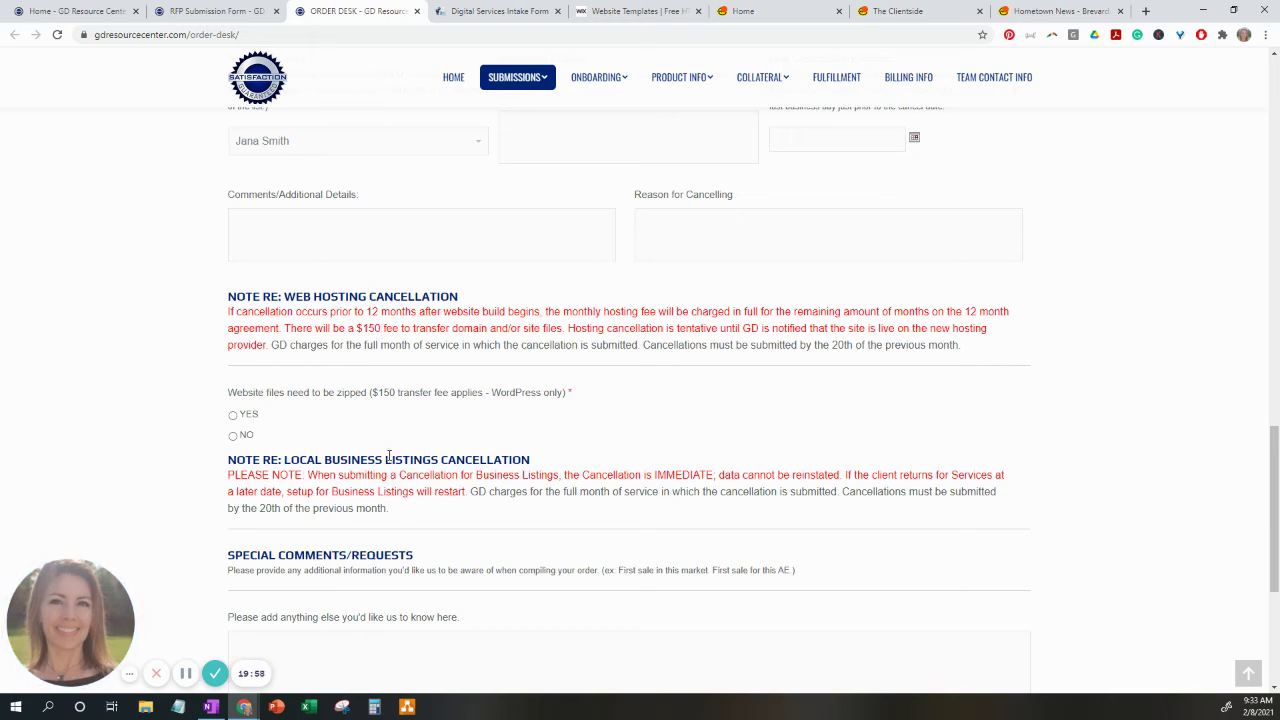
{"action": "scroll", "coordinate": [446, 497], "scroll_direction": "down", "scroll_amount": 2}
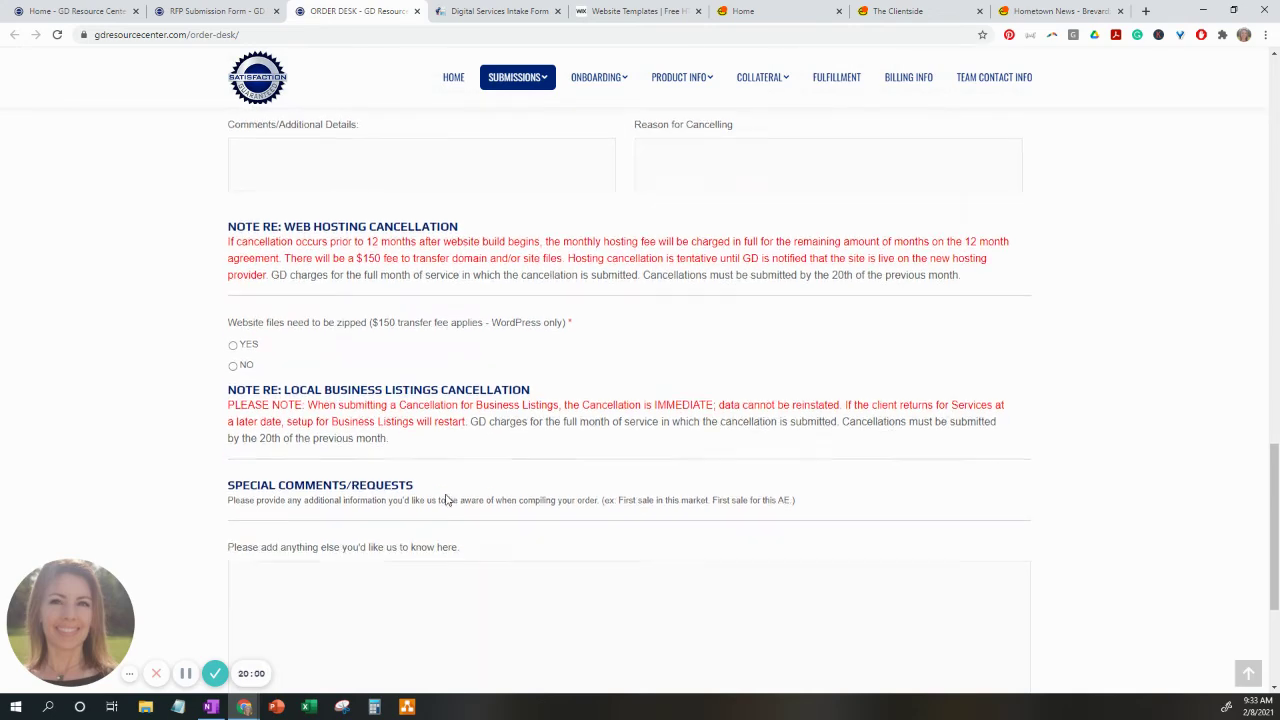
{"action": "scroll", "coordinate": [447, 500], "scroll_direction": "down", "scroll_amount": 1}
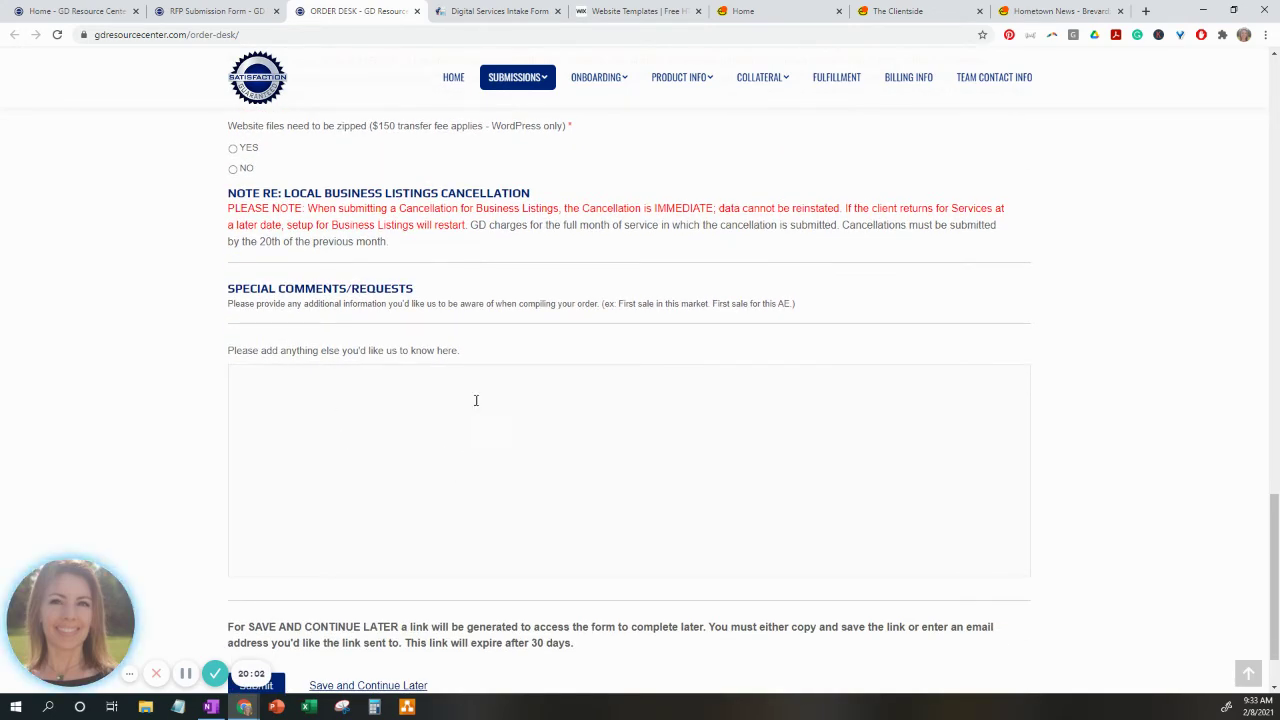
{"action": "scroll", "coordinate": [437, 509], "scroll_direction": "down", "scroll_amount": 1}
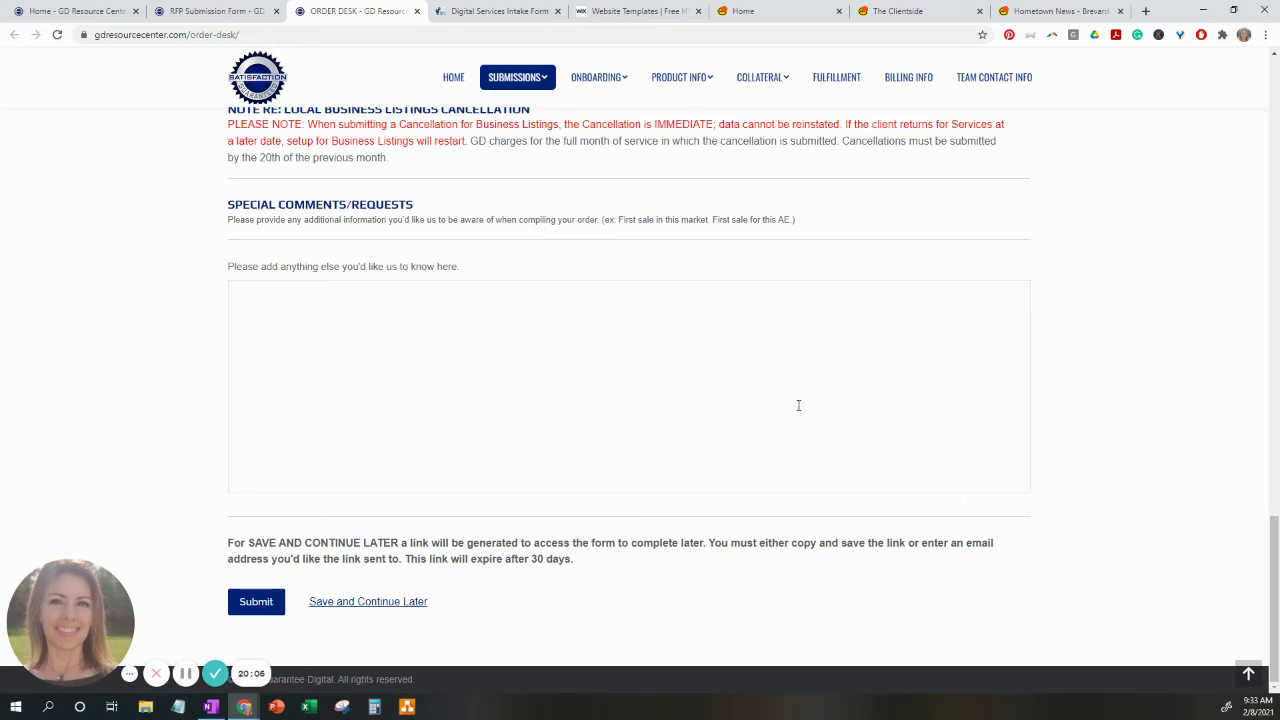
{"action": "scroll", "coordinate": [797, 403], "scroll_direction": "up", "scroll_amount": 6}
{"action": "scroll", "coordinate": [798, 410], "scroll_direction": "up", "scroll_amount": 1}
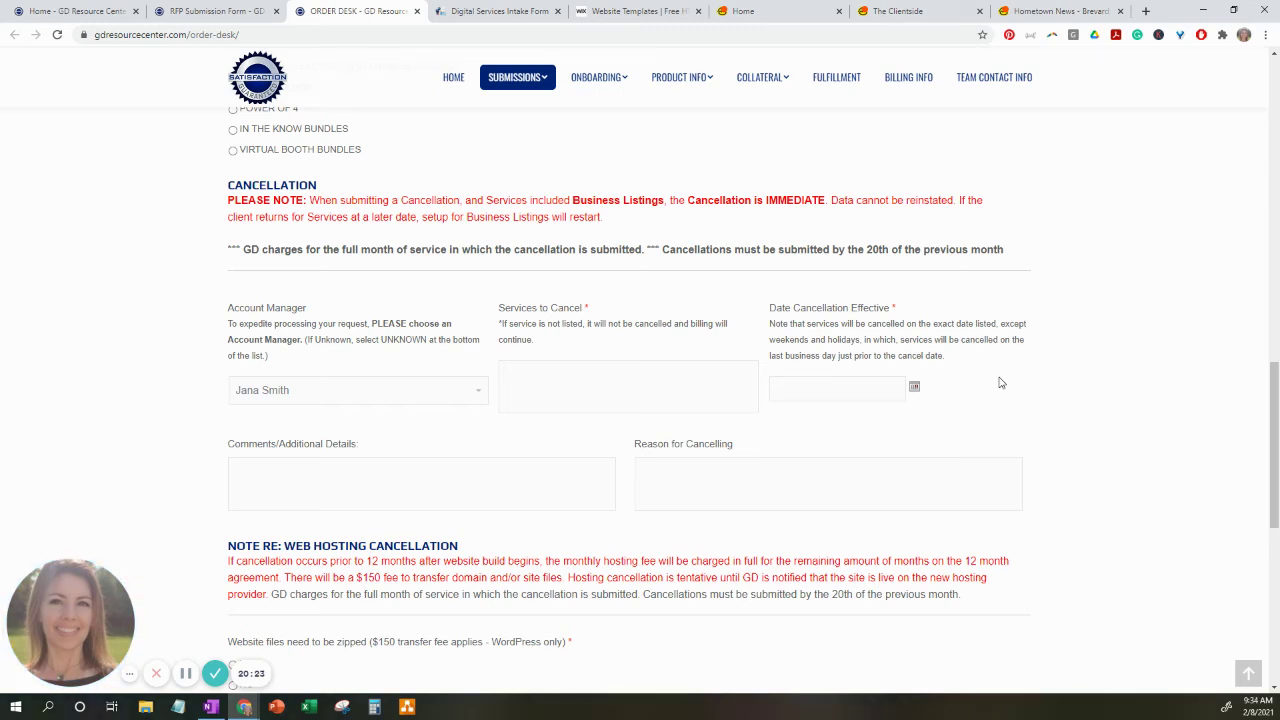
{"action": "scroll", "coordinate": [1000, 383], "scroll_direction": "up", "scroll_amount": 1}
{"action": "scroll", "coordinate": [1000, 383], "scroll_direction": "down", "scroll_amount": 1}
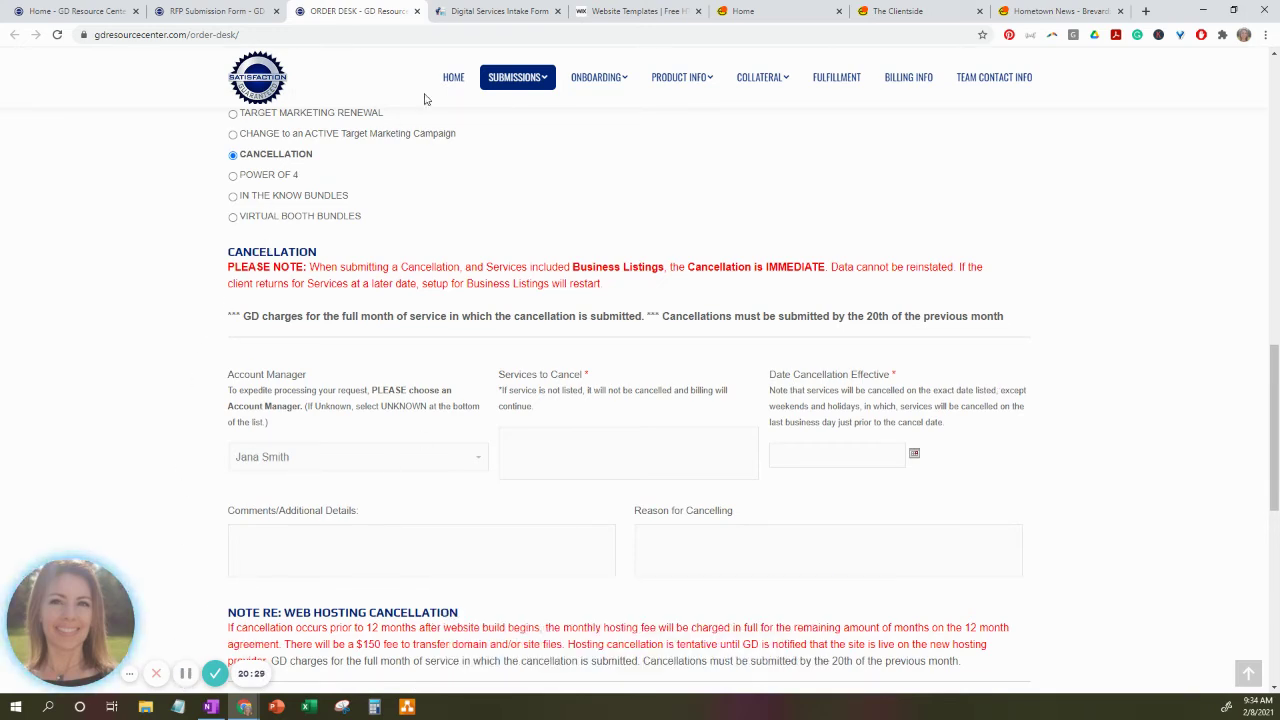
Switch to the Client Insights - Digital Services form, check its date field and select the account manager.
{"action": "left_click", "coordinate": [472, 12]}
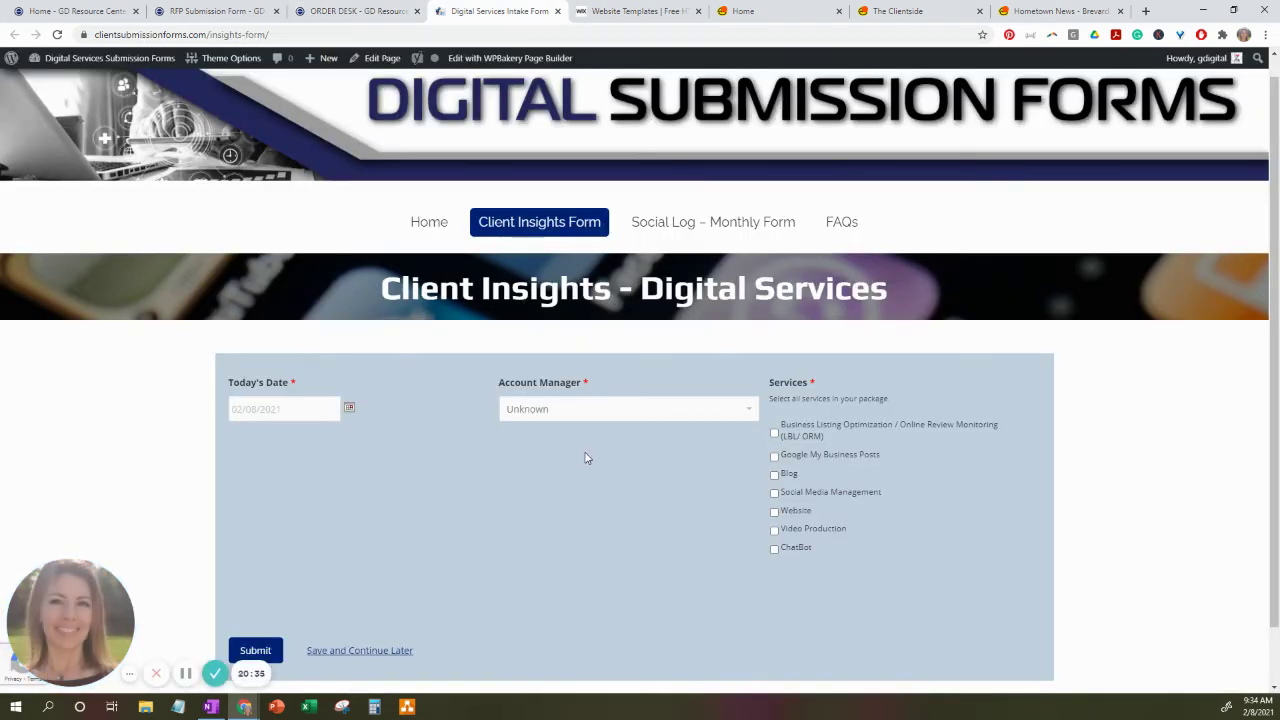
{"action": "scroll", "coordinate": [587, 458], "scroll_direction": "down", "scroll_amount": 1}
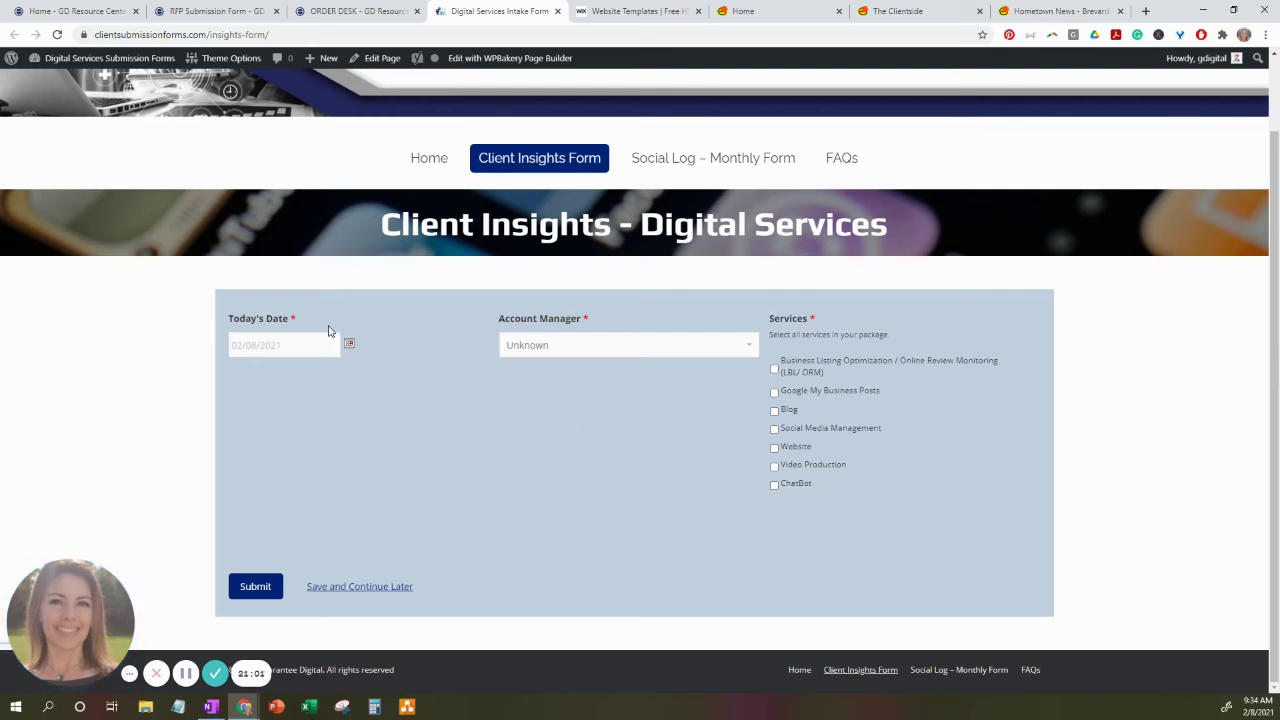
{"action": "left_click", "coordinate": [269, 347]}
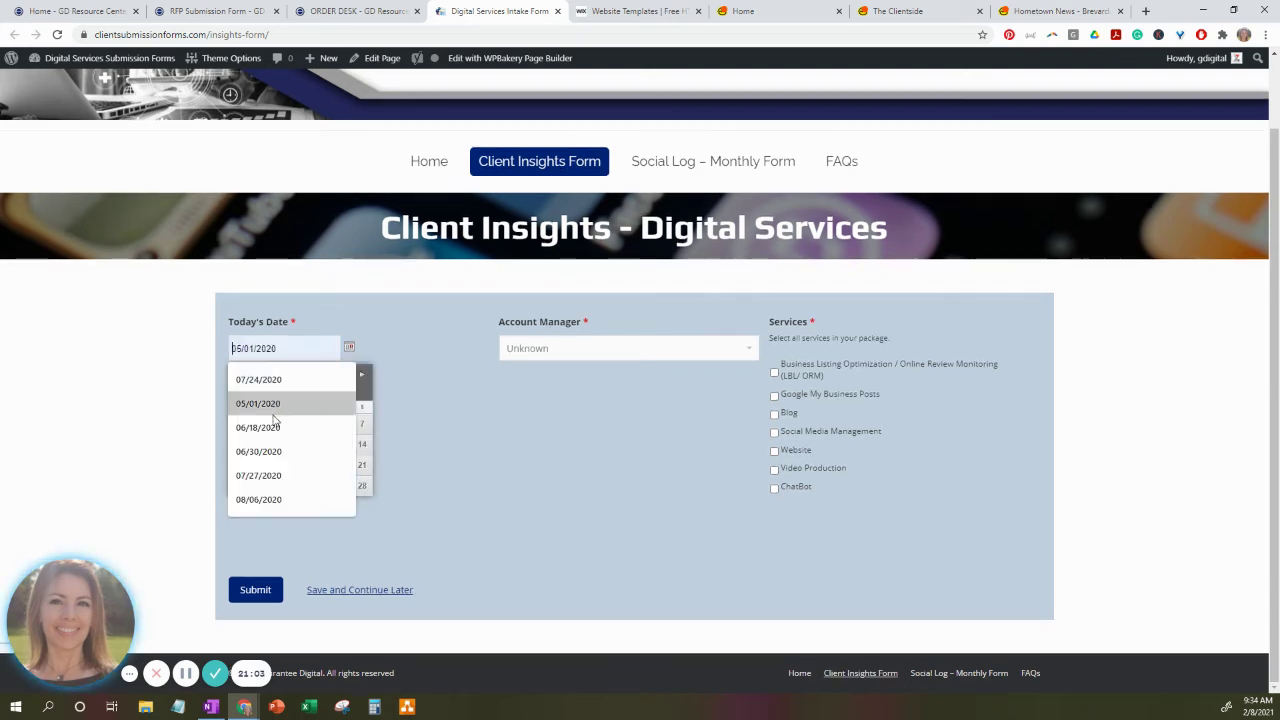
{"action": "left_click", "coordinate": [481, 352]}
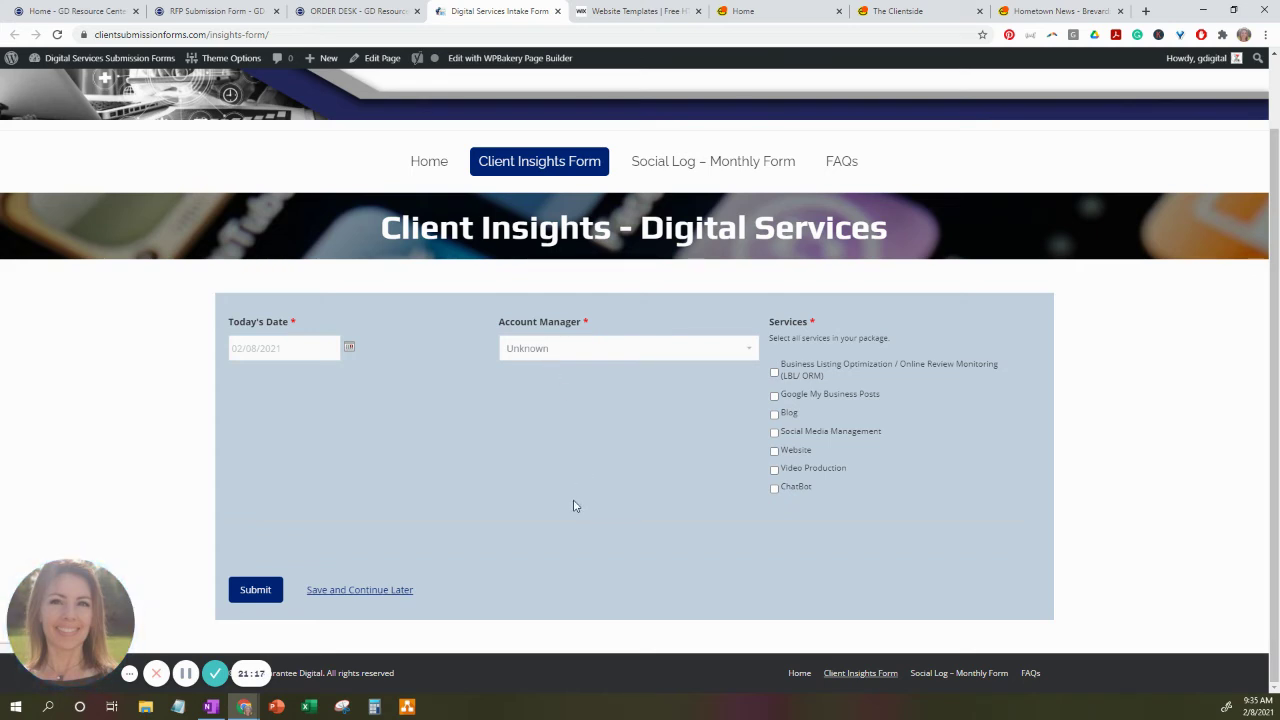
{"action": "left_click", "coordinate": [586, 348]}
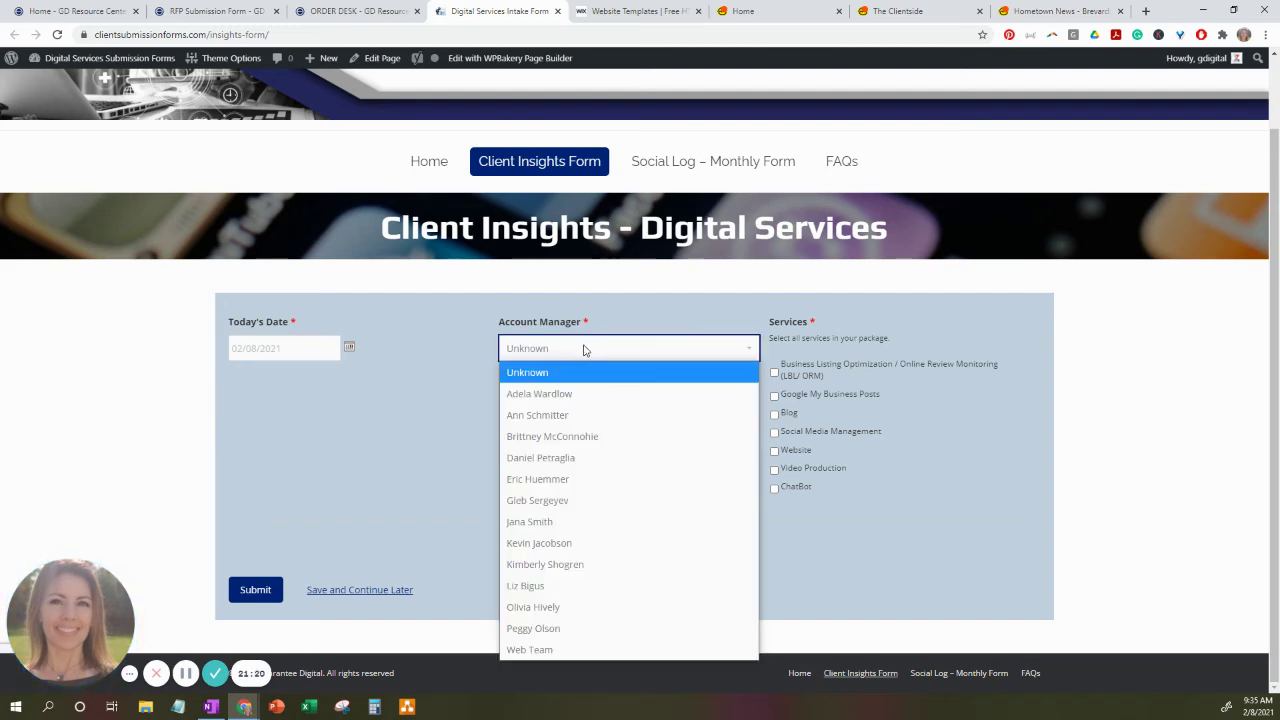
{"action": "left_click", "coordinate": [545, 521]}
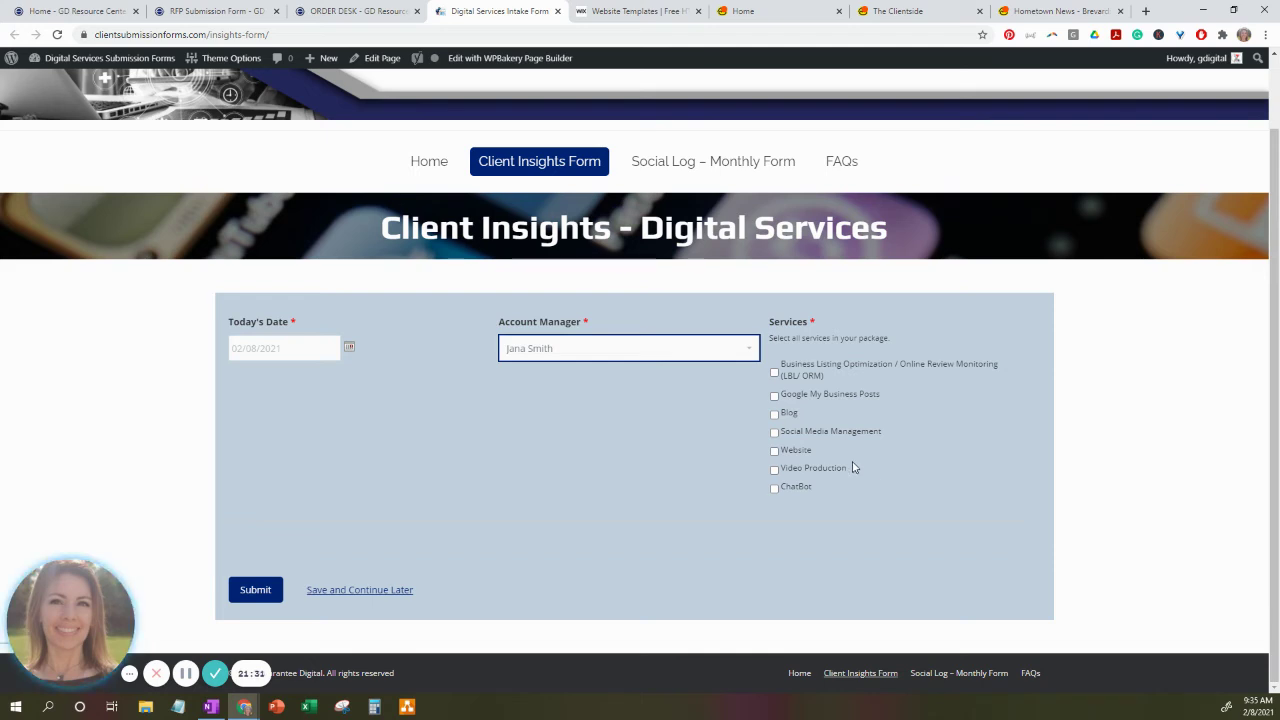
Select all seven services in the package, from Business Listing Optimization / Online Review Monitoring through ChatBot, including Website.
{"action": "left_click", "coordinate": [775, 376]}
{"action": "left_click", "coordinate": [775, 375]}
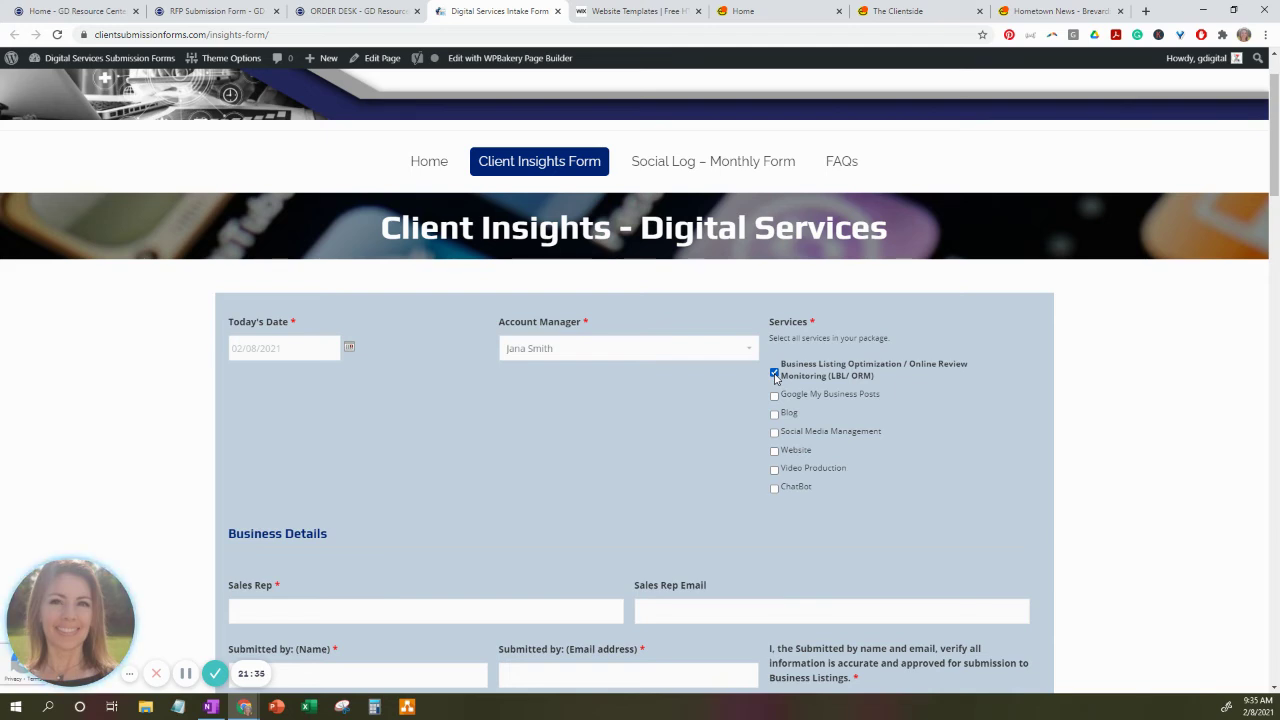
{"action": "left_click", "coordinate": [774, 396]}
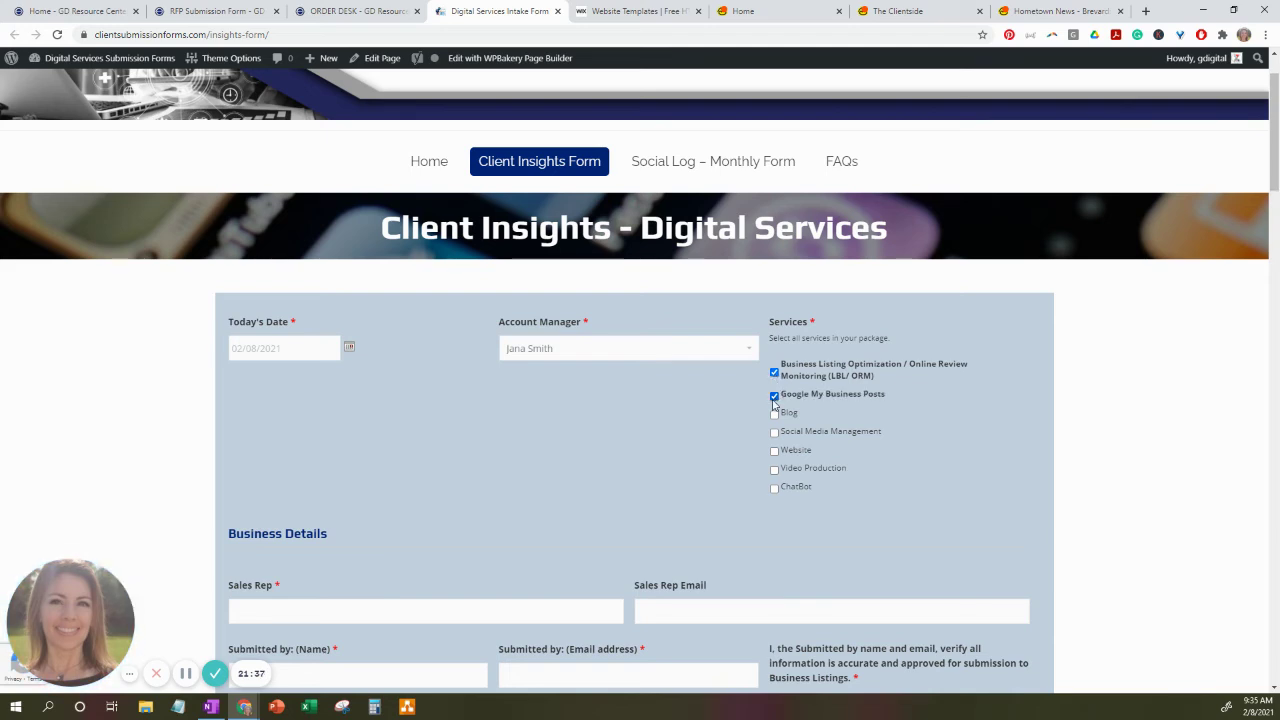
{"action": "left_click", "coordinate": [774, 415]}
{"action": "left_click", "coordinate": [774, 470]}
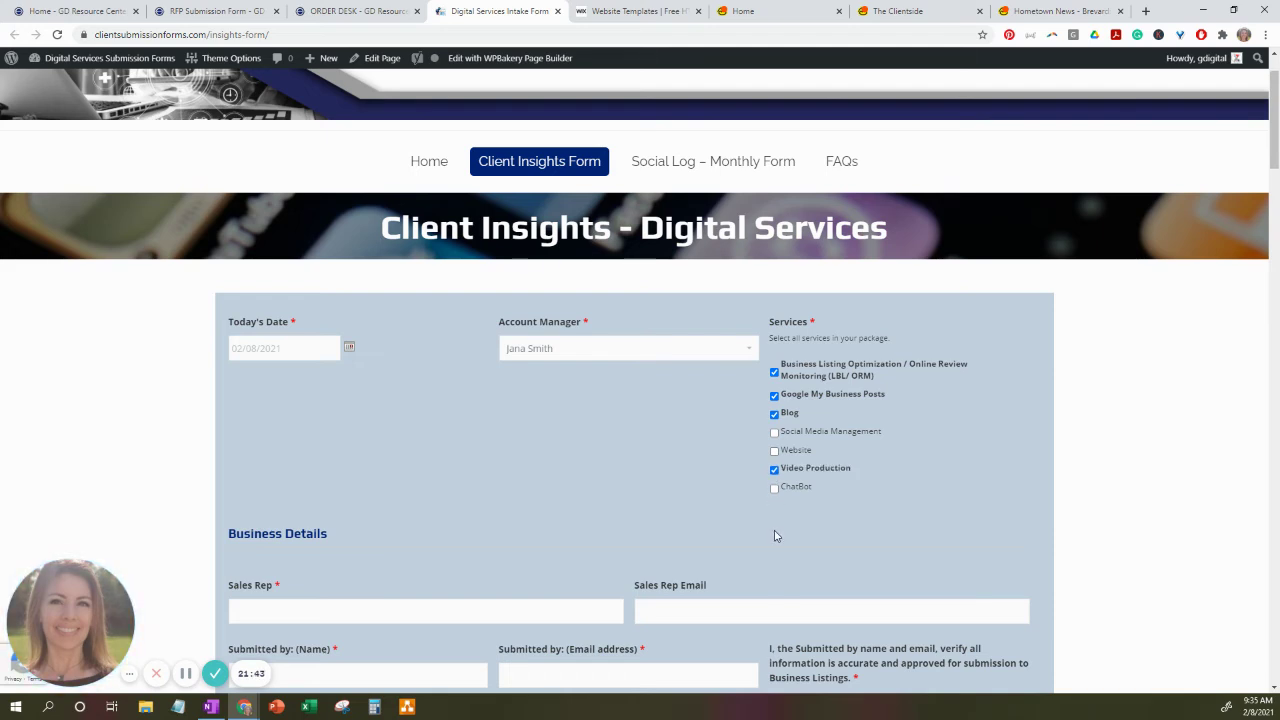
{"action": "left_click", "coordinate": [774, 432]}
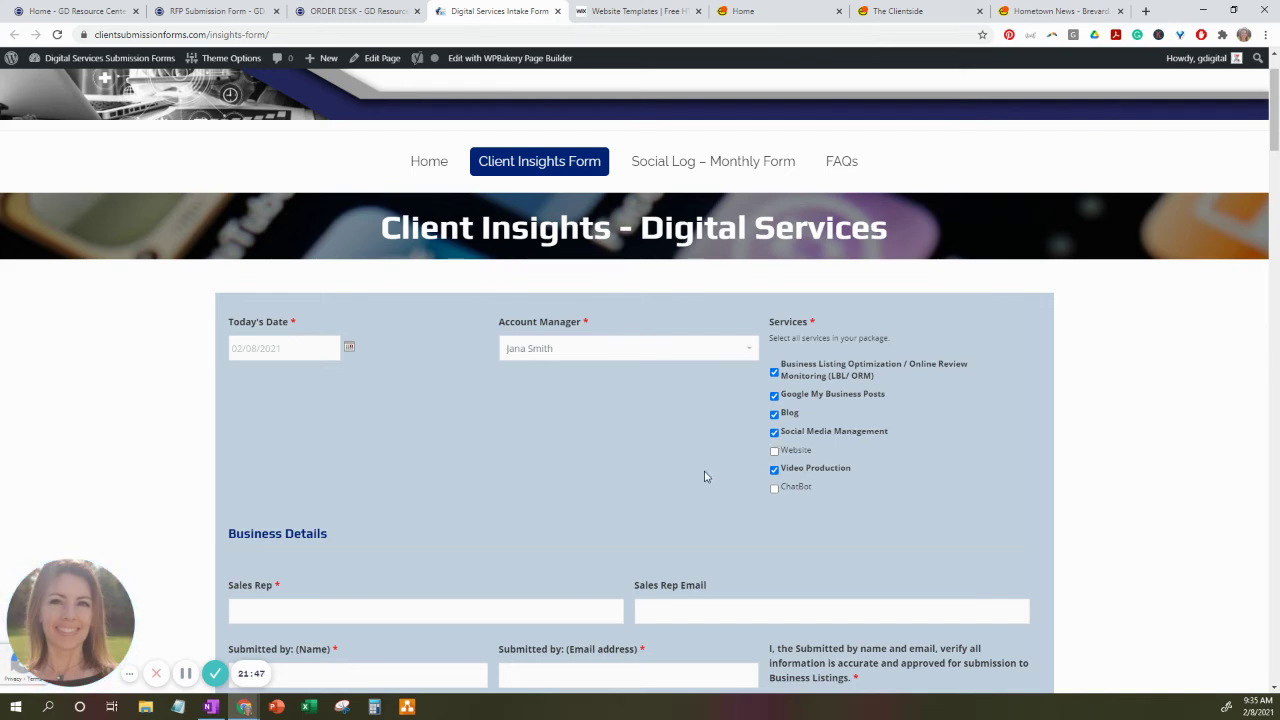
{"action": "left_click", "coordinate": [776, 491]}
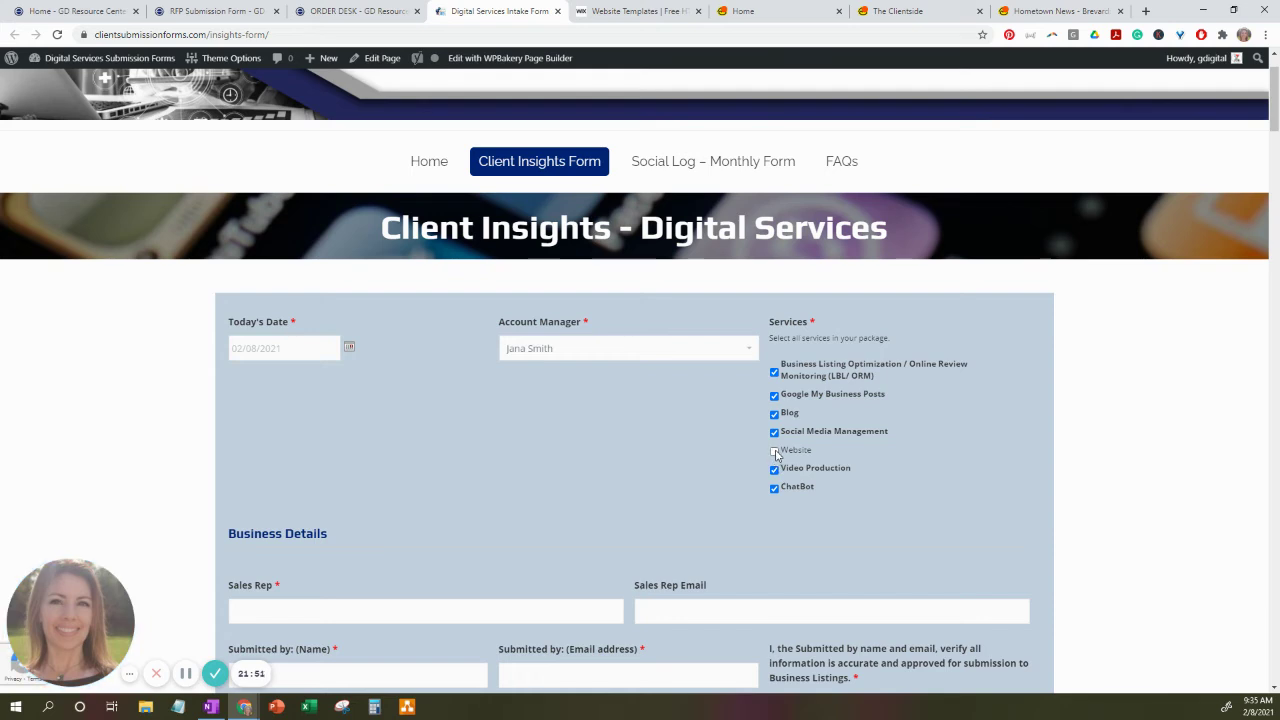
{"action": "left_click", "coordinate": [775, 452]}
Review the Business Details fields, from sales rep and contact information to the areas of focus and business descriptions.
{"action": "scroll", "coordinate": [603, 436], "scroll_direction": "down", "scroll_amount": 1}
{"action": "scroll", "coordinate": [603, 436], "scroll_direction": "down", "scroll_amount": 1}
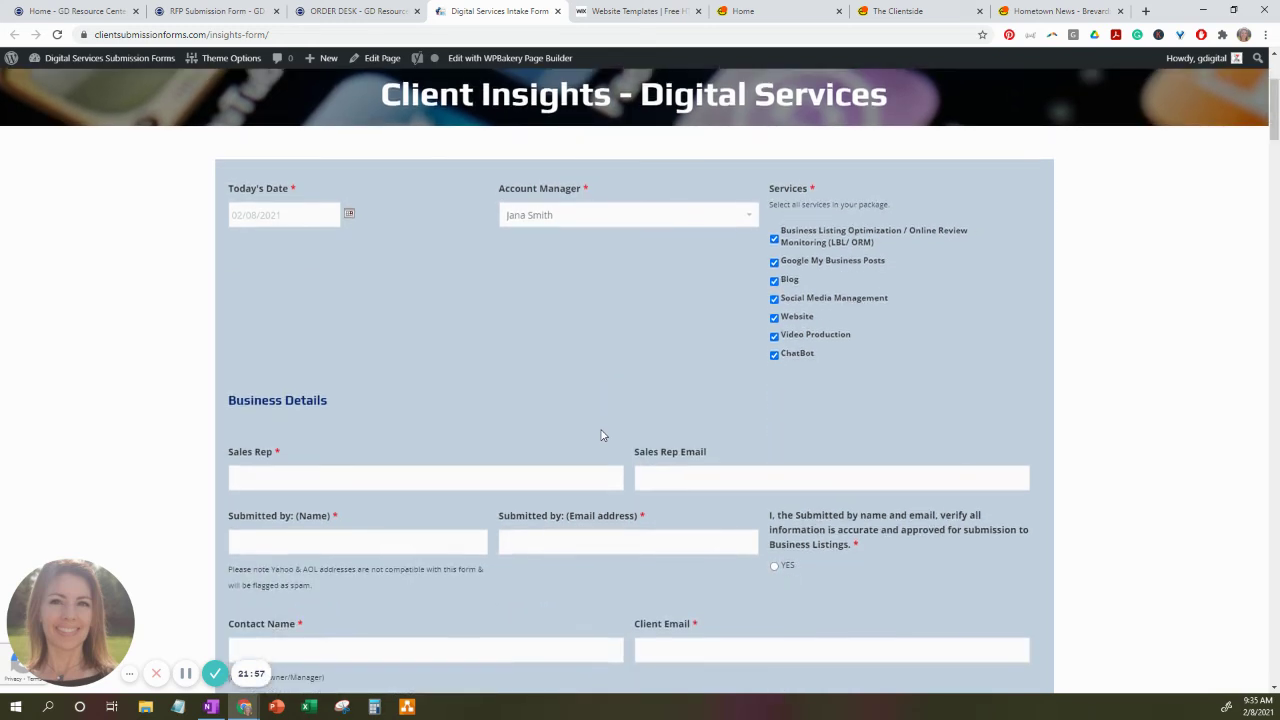
{"action": "scroll", "coordinate": [603, 436], "scroll_direction": "down", "scroll_amount": 2}
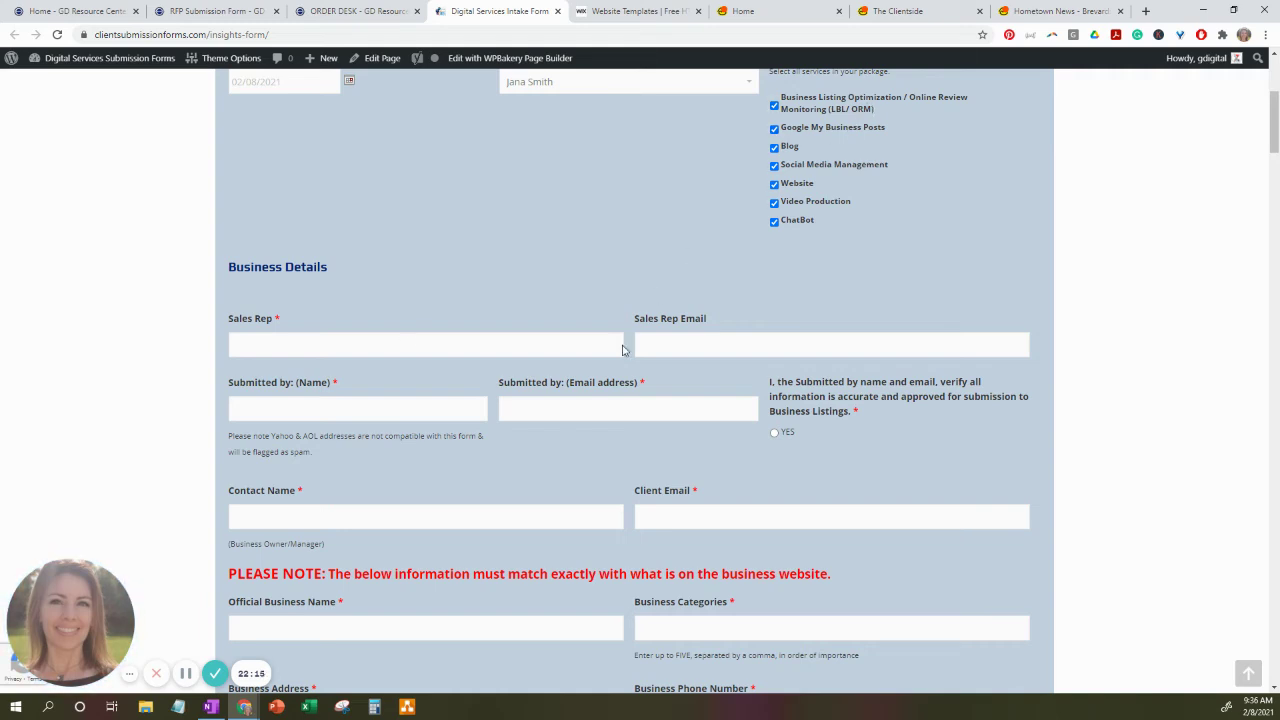
{"action": "scroll", "coordinate": [535, 440], "scroll_direction": "down", "scroll_amount": 2}
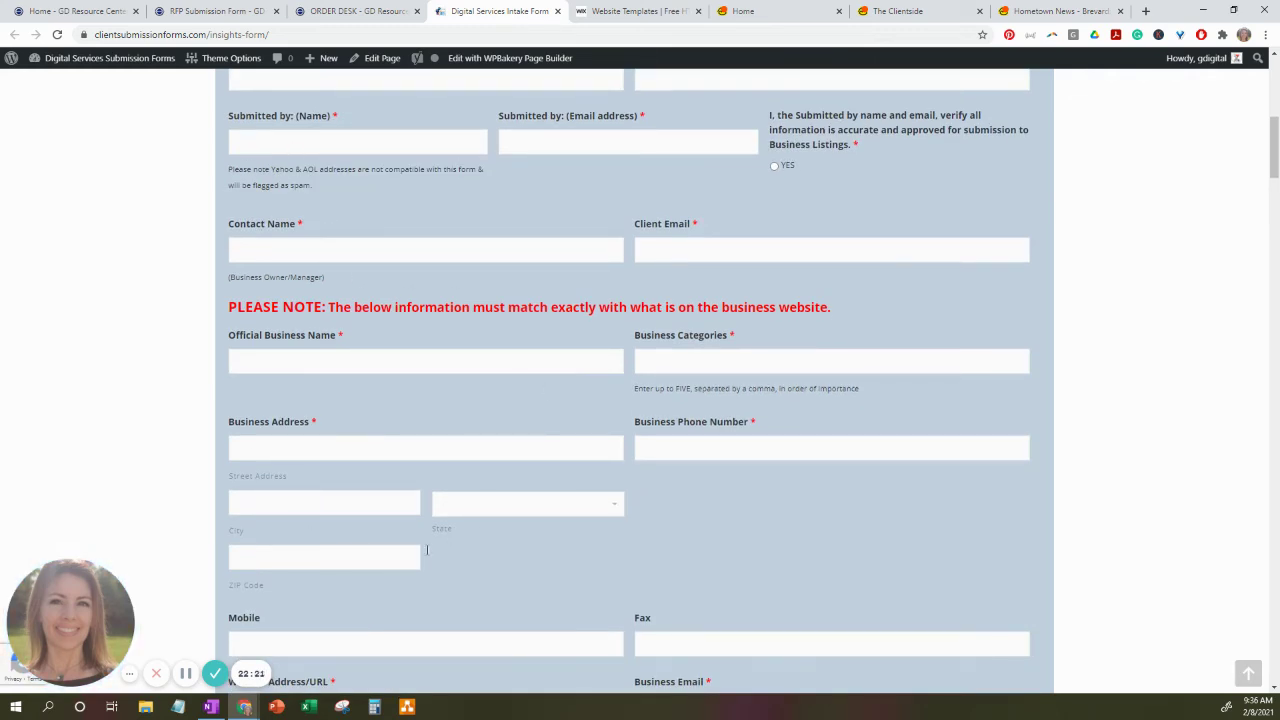
{"action": "scroll", "coordinate": [479, 541], "scroll_direction": "down", "scroll_amount": 1}
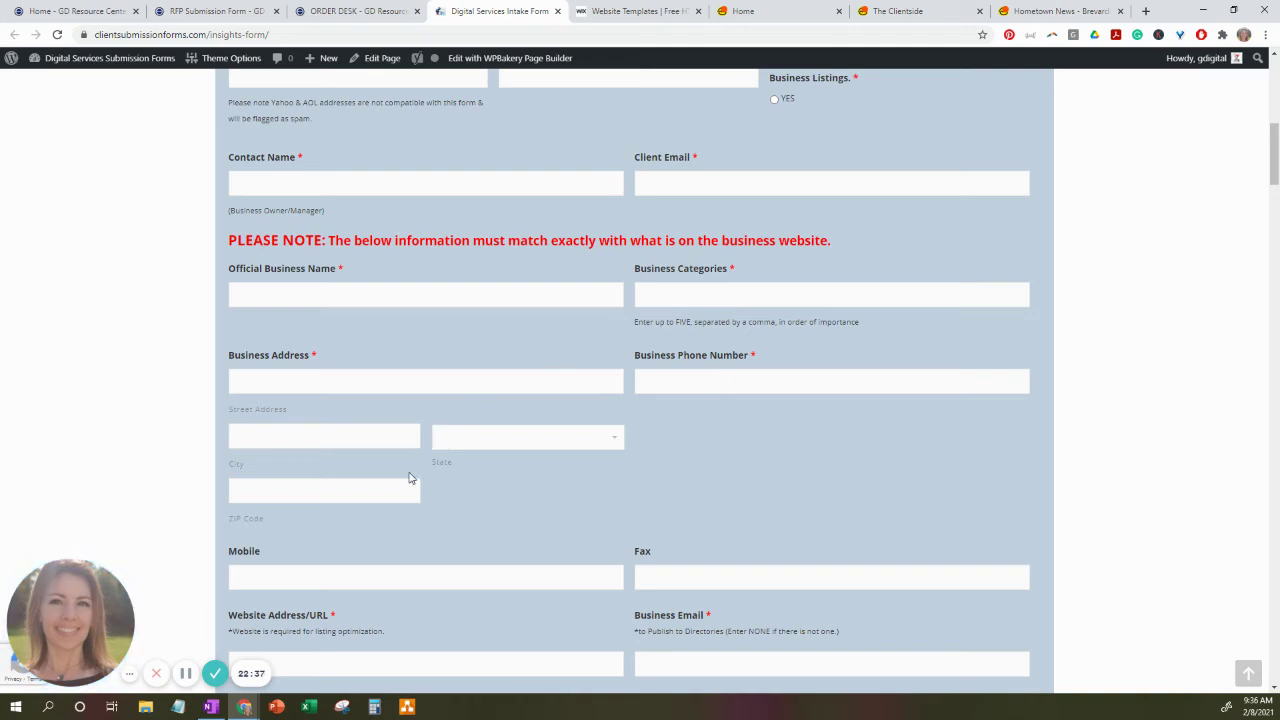
{"action": "scroll", "coordinate": [470, 508], "scroll_direction": "down", "scroll_amount": 3}
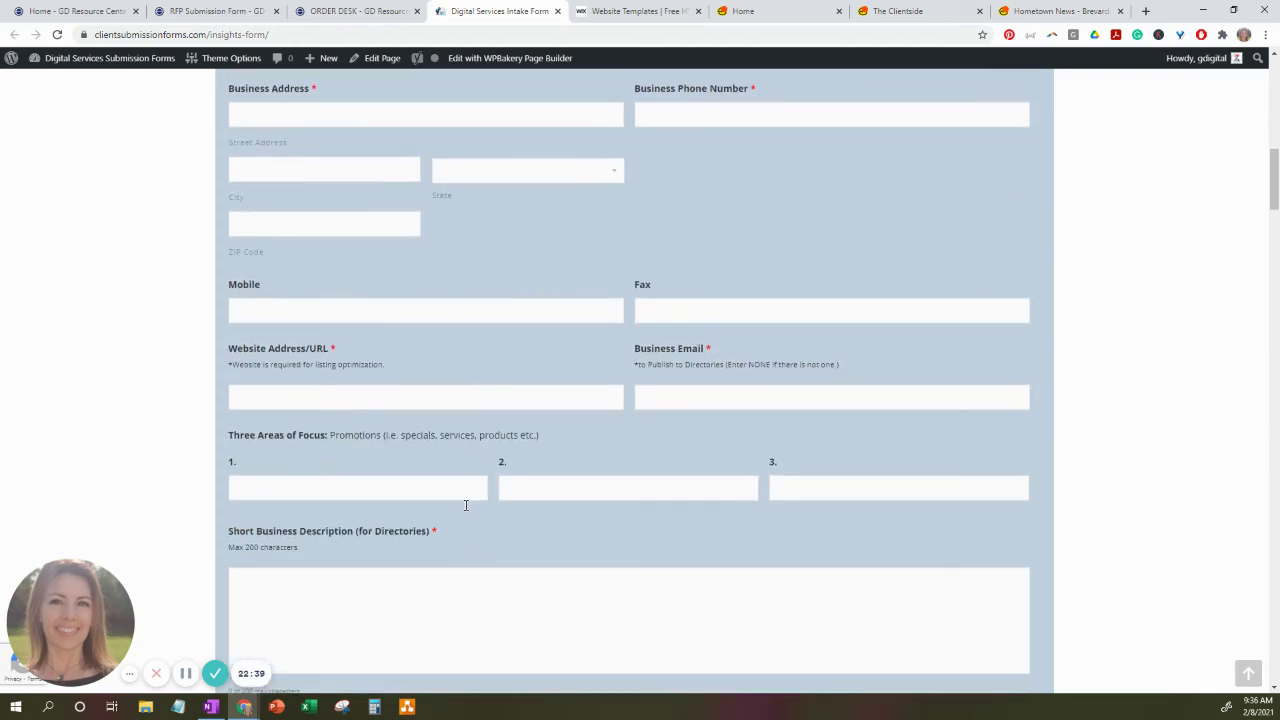
{"action": "scroll", "coordinate": [465, 505], "scroll_direction": "down", "scroll_amount": 1}
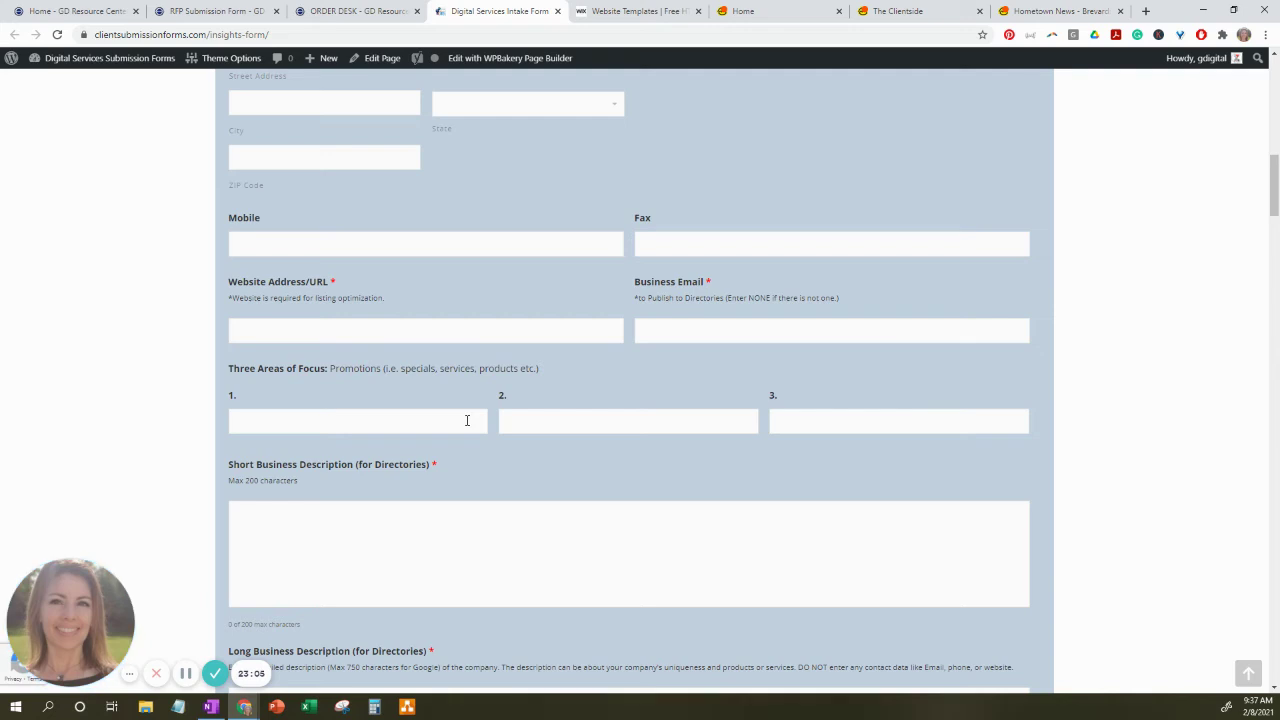
{"action": "scroll", "coordinate": [486, 514], "scroll_direction": "down", "scroll_amount": 2}
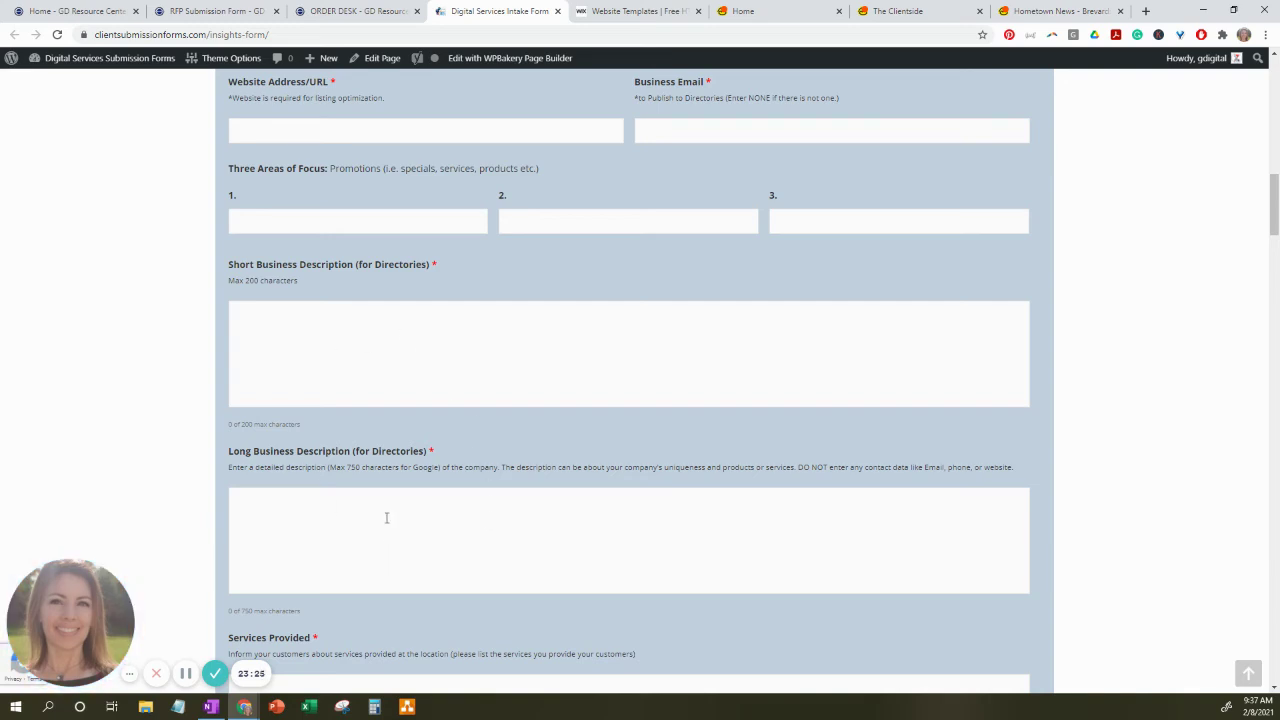
Review the services provided, brands, payment options, languages, keywords, hours of operation and logo fields.
{"action": "scroll", "coordinate": [386, 518], "scroll_direction": "down", "scroll_amount": 3}
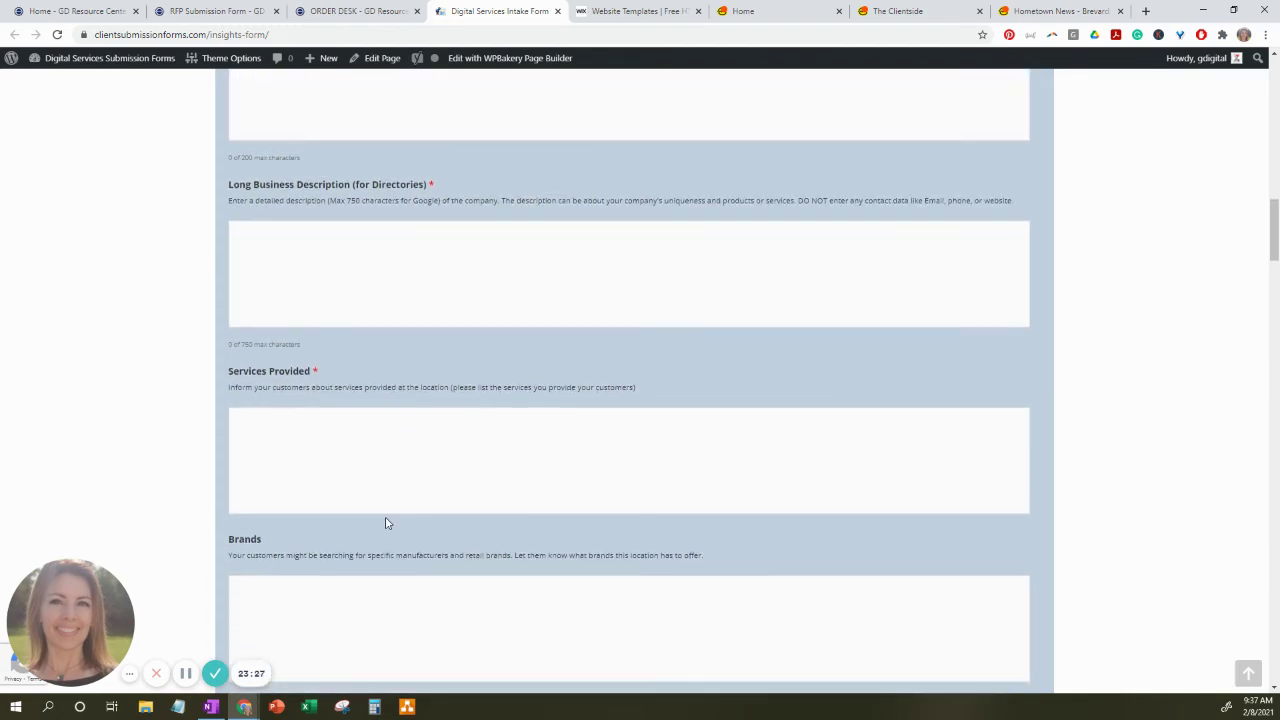
{"action": "scroll", "coordinate": [386, 523], "scroll_direction": "down", "scroll_amount": 1}
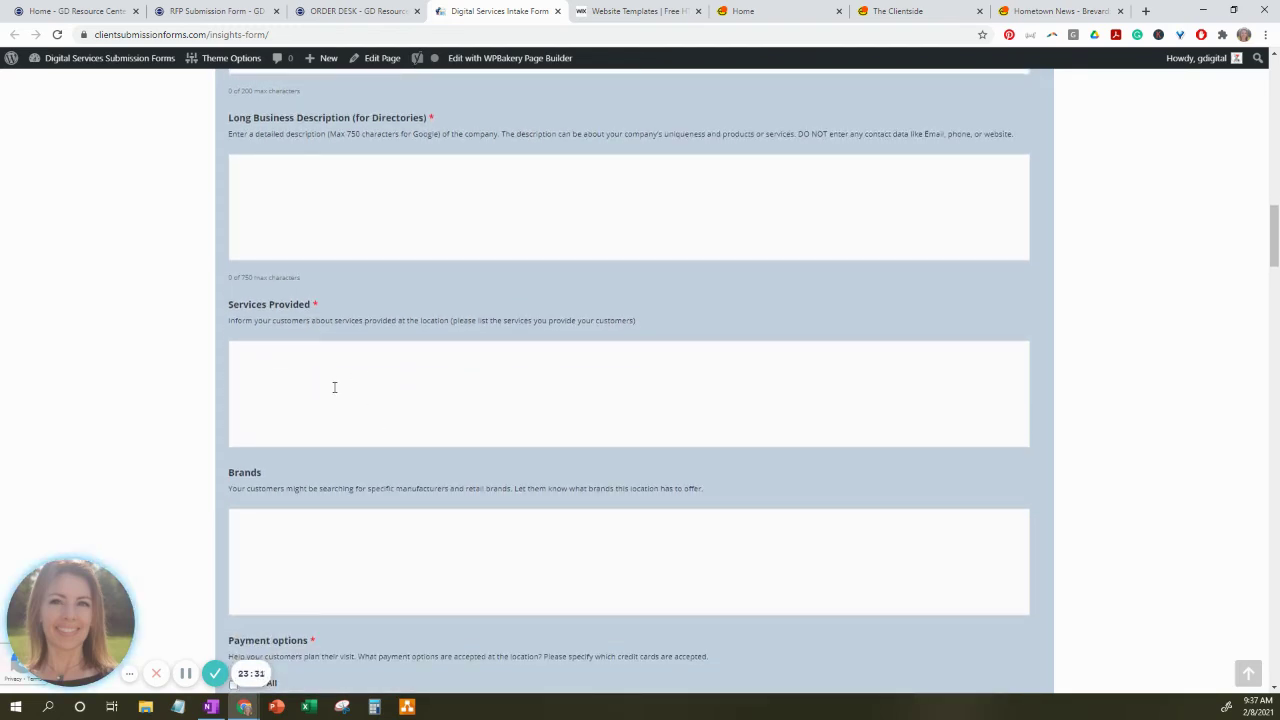
{"action": "scroll", "coordinate": [381, 400], "scroll_direction": "down", "scroll_amount": 2}
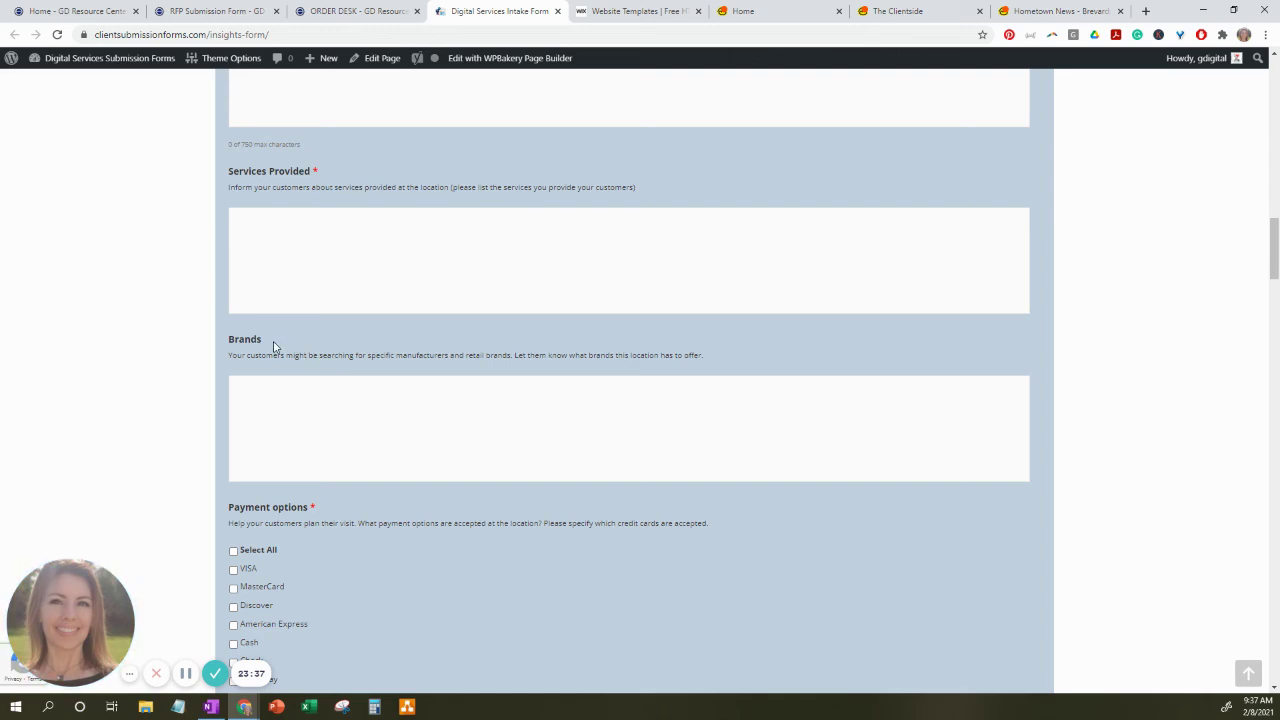
{"action": "scroll", "coordinate": [400, 463], "scroll_direction": "down", "scroll_amount": 4}
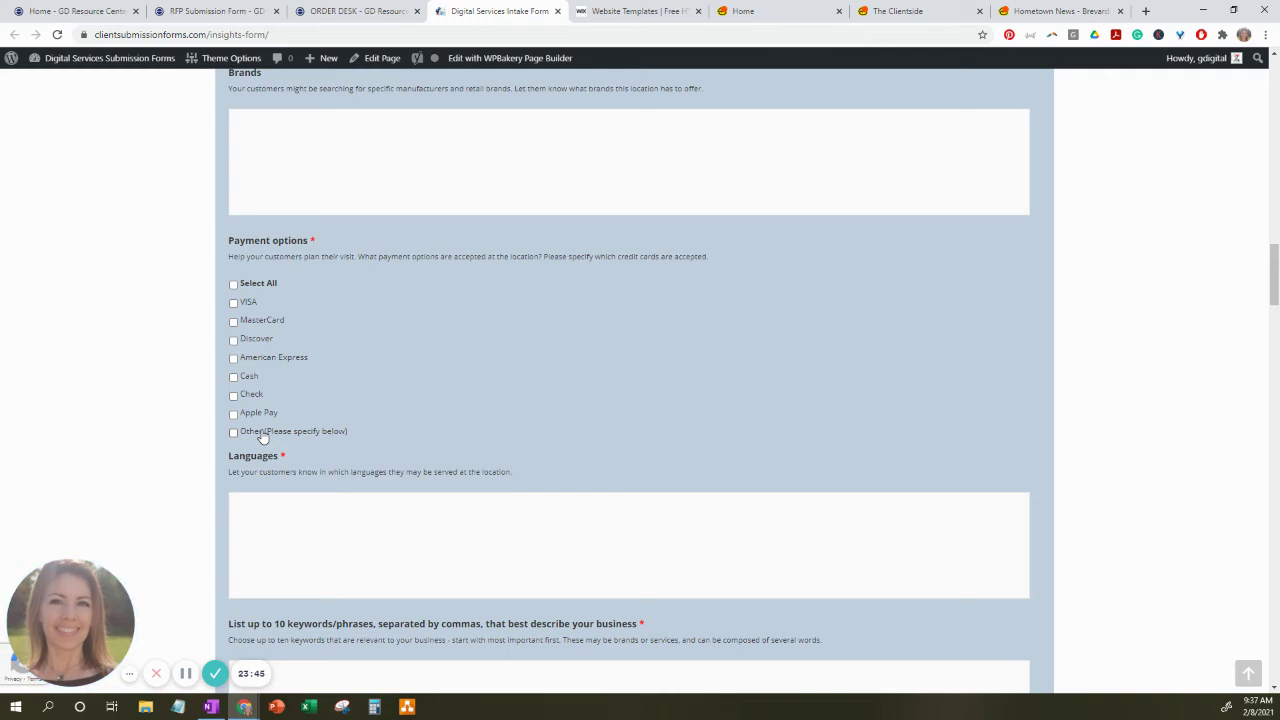
{"action": "scroll", "coordinate": [349, 469], "scroll_direction": "down", "scroll_amount": 1}
{"action": "scroll", "coordinate": [349, 469], "scroll_direction": "down", "scroll_amount": 1}
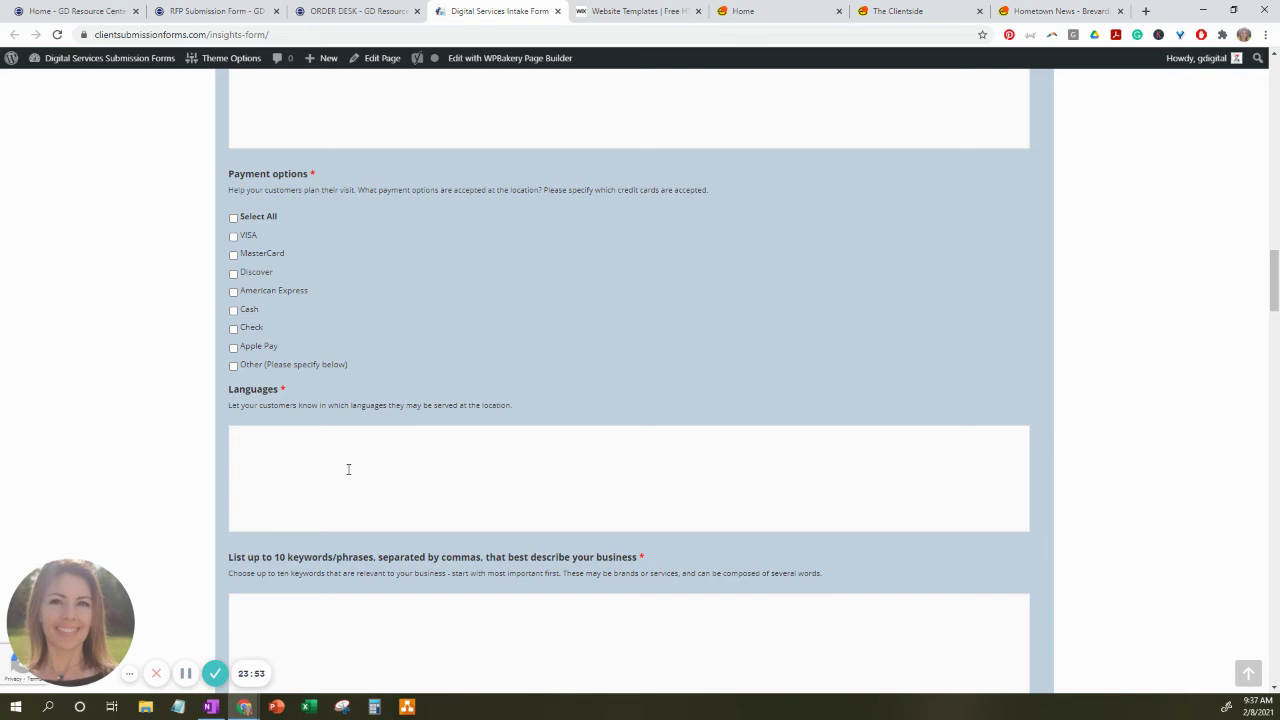
{"action": "scroll", "coordinate": [348, 469], "scroll_direction": "down", "scroll_amount": 3}
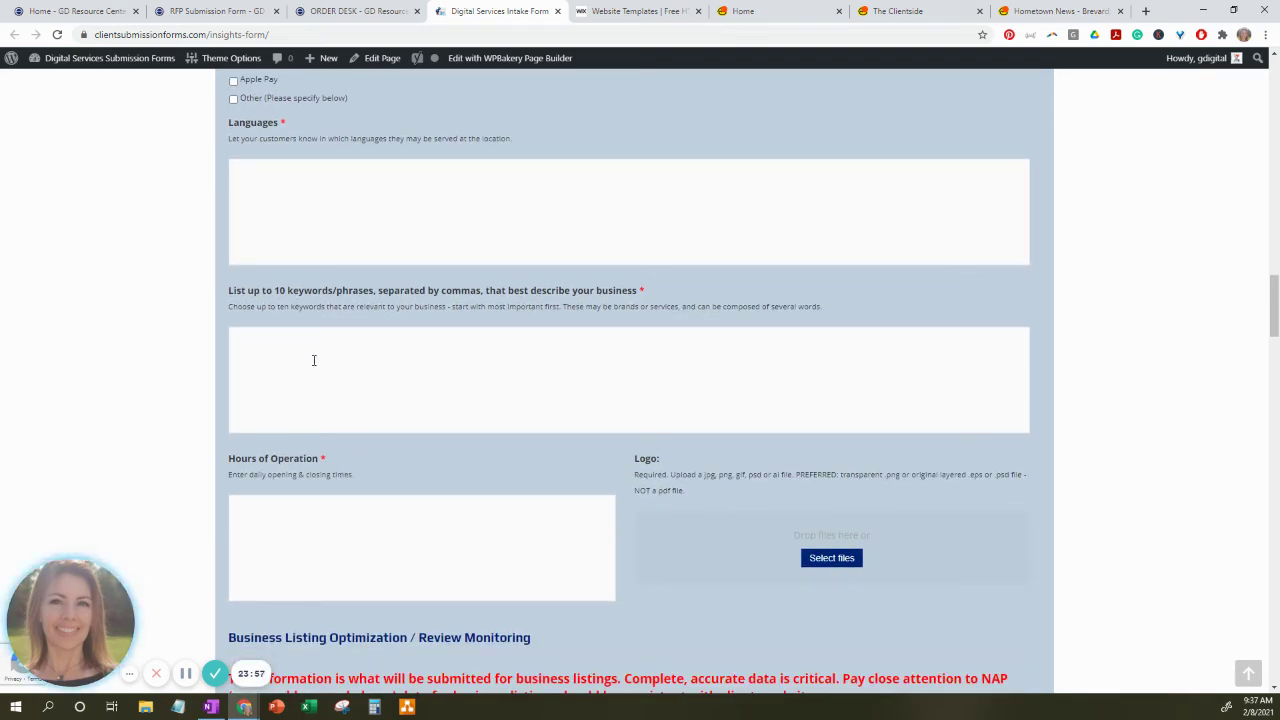
{"action": "left_click", "coordinate": [557, 357]}
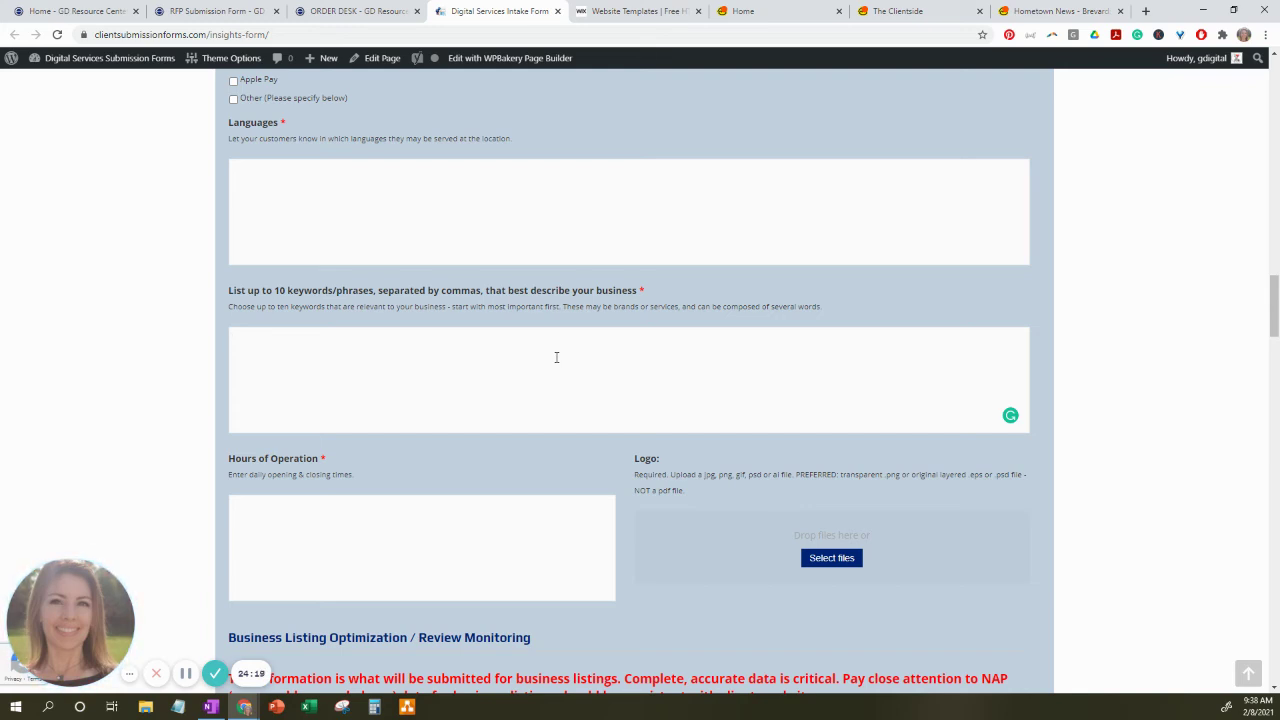
Mark Business Address as not published in business listings and set Google My Business access to "We have logins to our GMB".
{"action": "scroll", "coordinate": [630, 529], "scroll_direction": "down", "scroll_amount": 2}
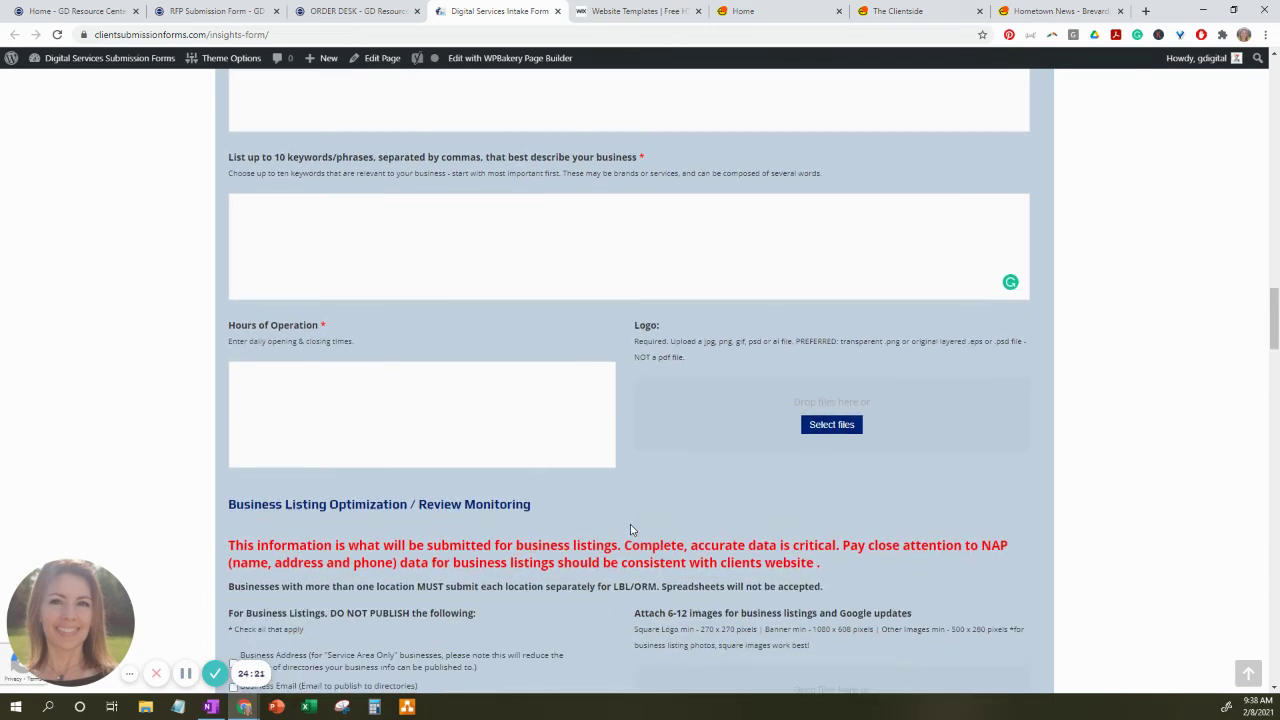
{"action": "scroll", "coordinate": [560, 481], "scroll_direction": "down", "scroll_amount": 2}
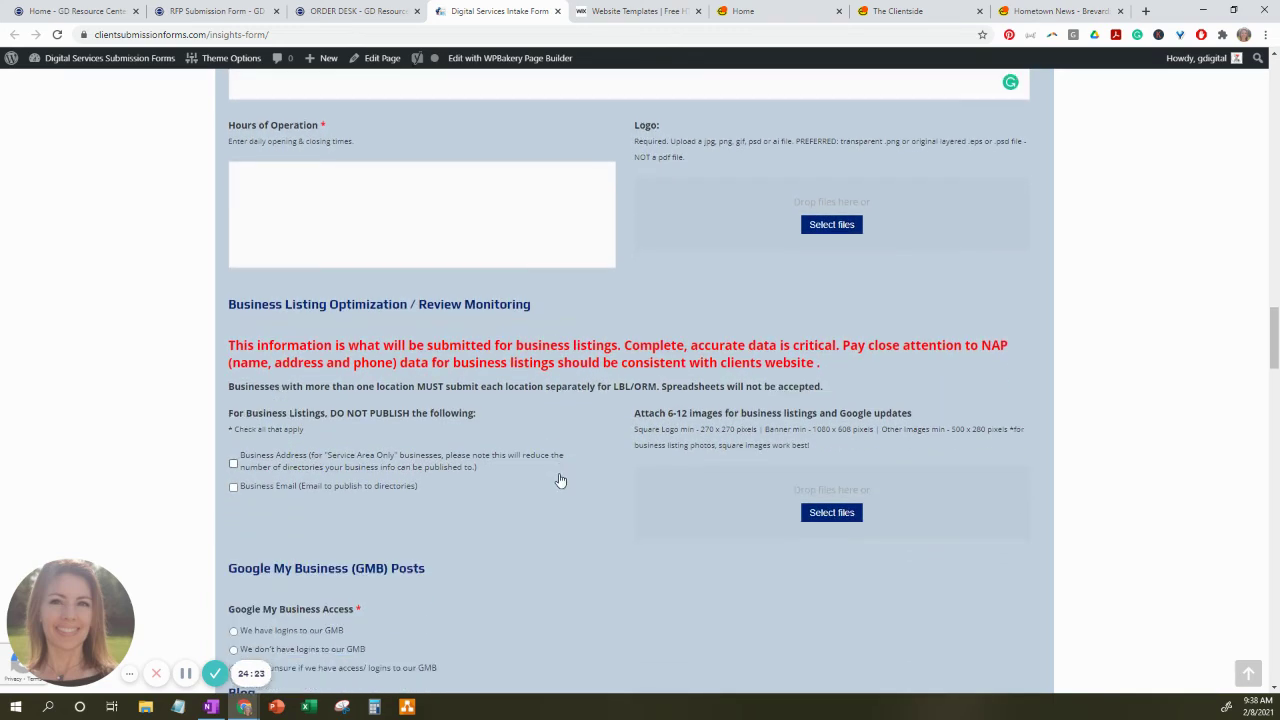
{"action": "scroll", "coordinate": [558, 481], "scroll_direction": "down", "scroll_amount": 1}
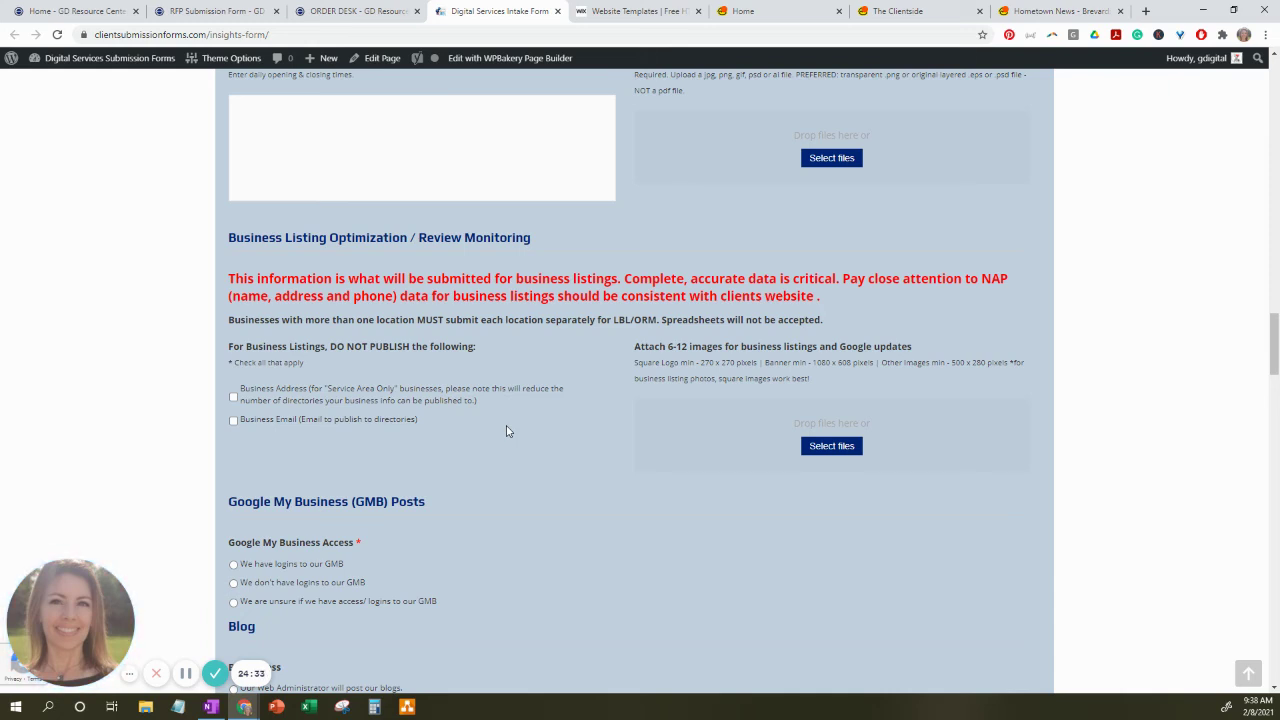
{"action": "left_click", "coordinate": [233, 397]}
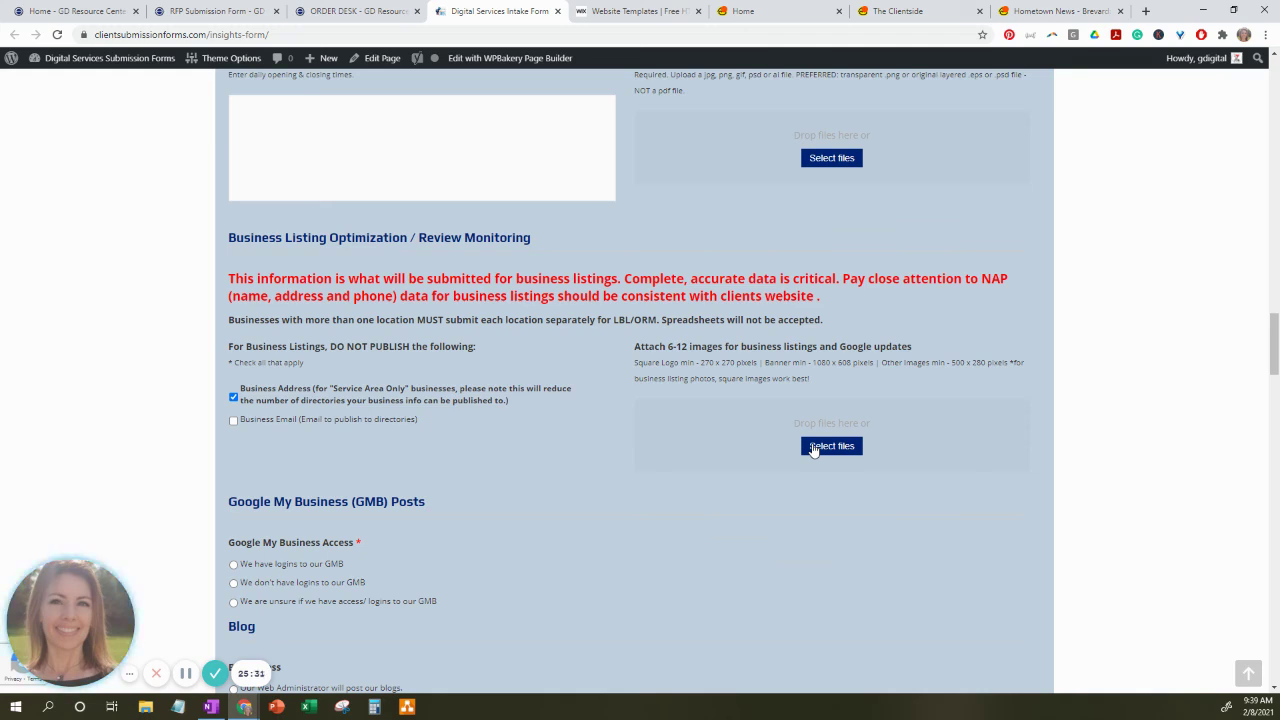
{"action": "scroll", "coordinate": [578, 544], "scroll_direction": "down", "scroll_amount": 2}
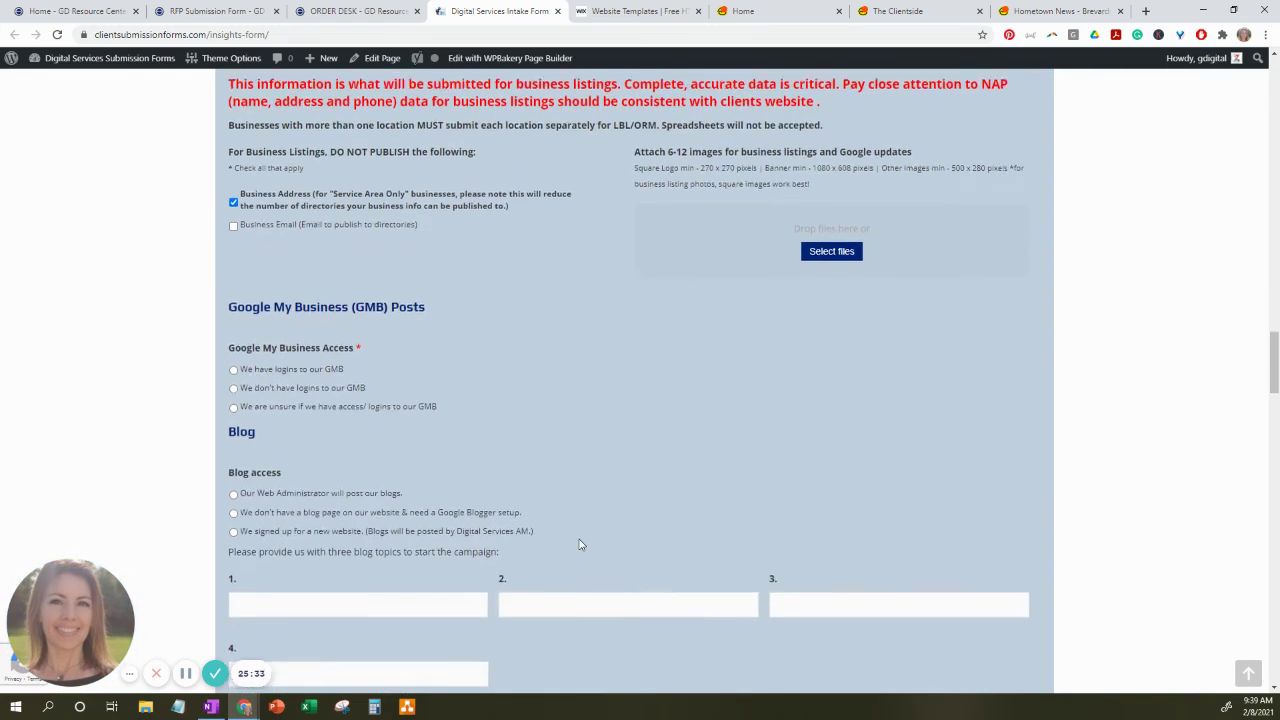
{"action": "left_click", "coordinate": [233, 365]}
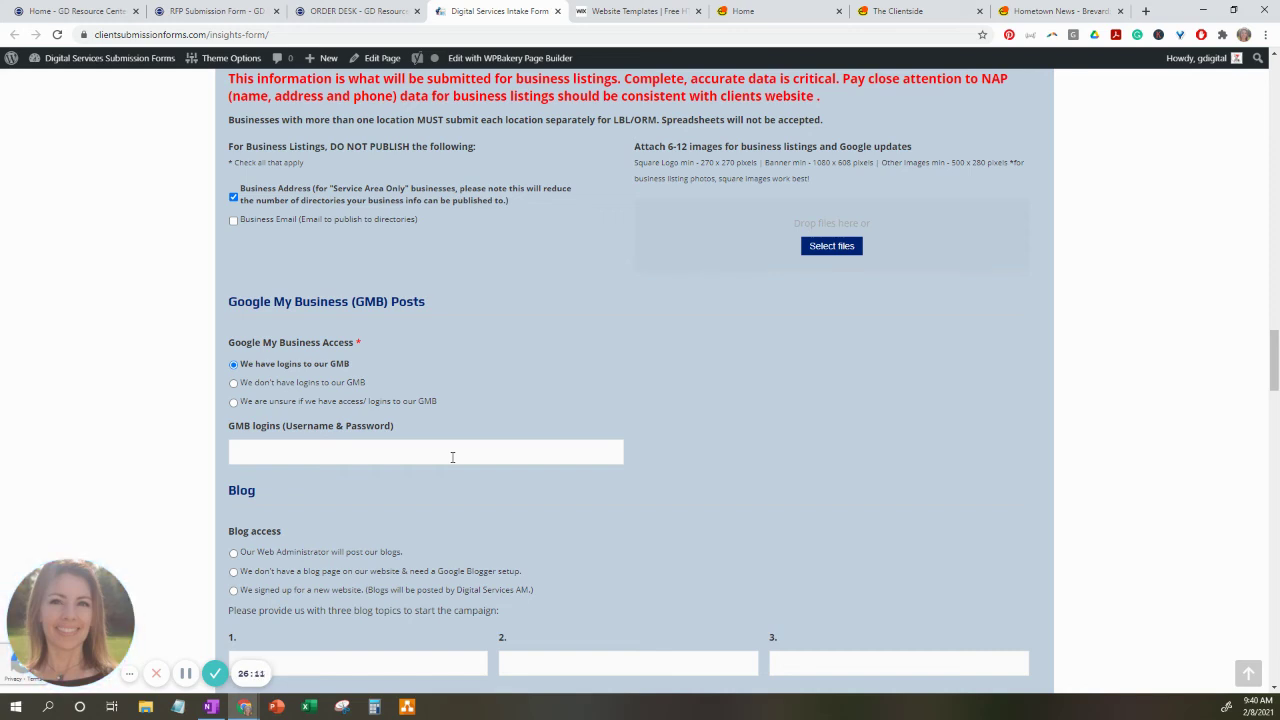
Set the Website section to Yes for monthly maintenance, Lead Machine as the platform and No for e-commerce functionality.
{"action": "scroll", "coordinate": [470, 547], "scroll_direction": "down", "scroll_amount": 2}
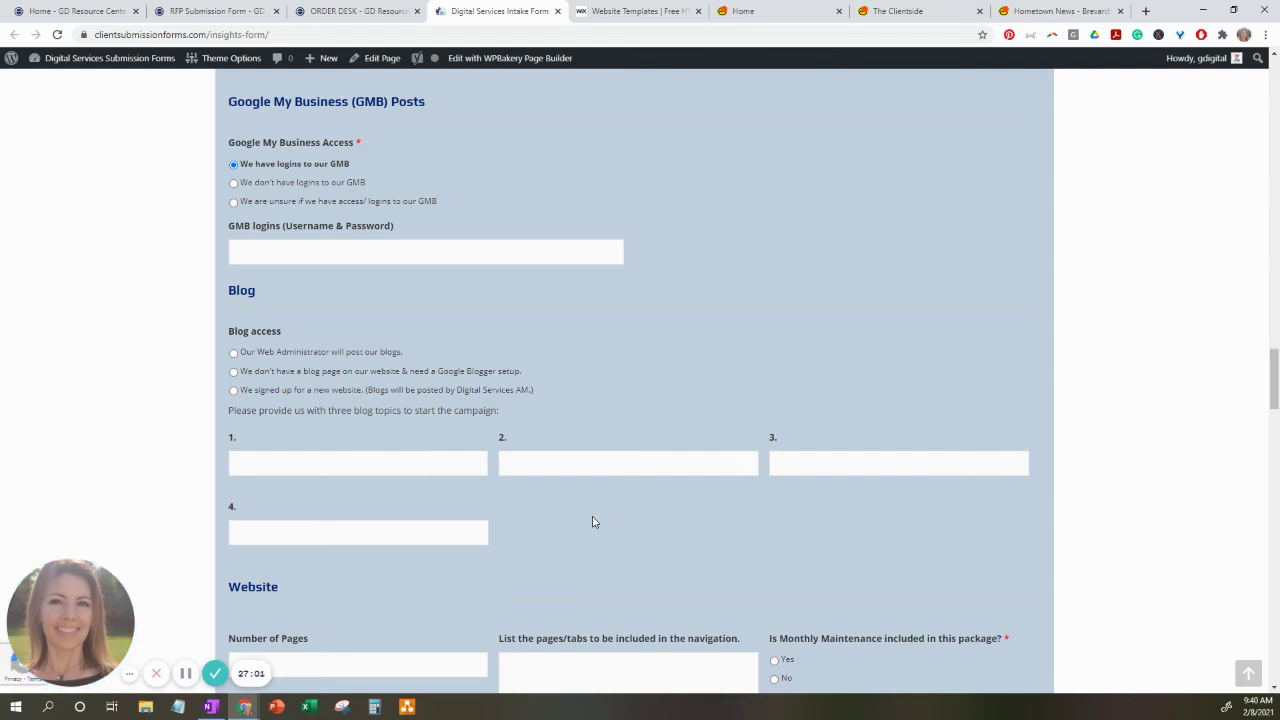
{"action": "scroll", "coordinate": [592, 521], "scroll_direction": "down", "scroll_amount": 2}
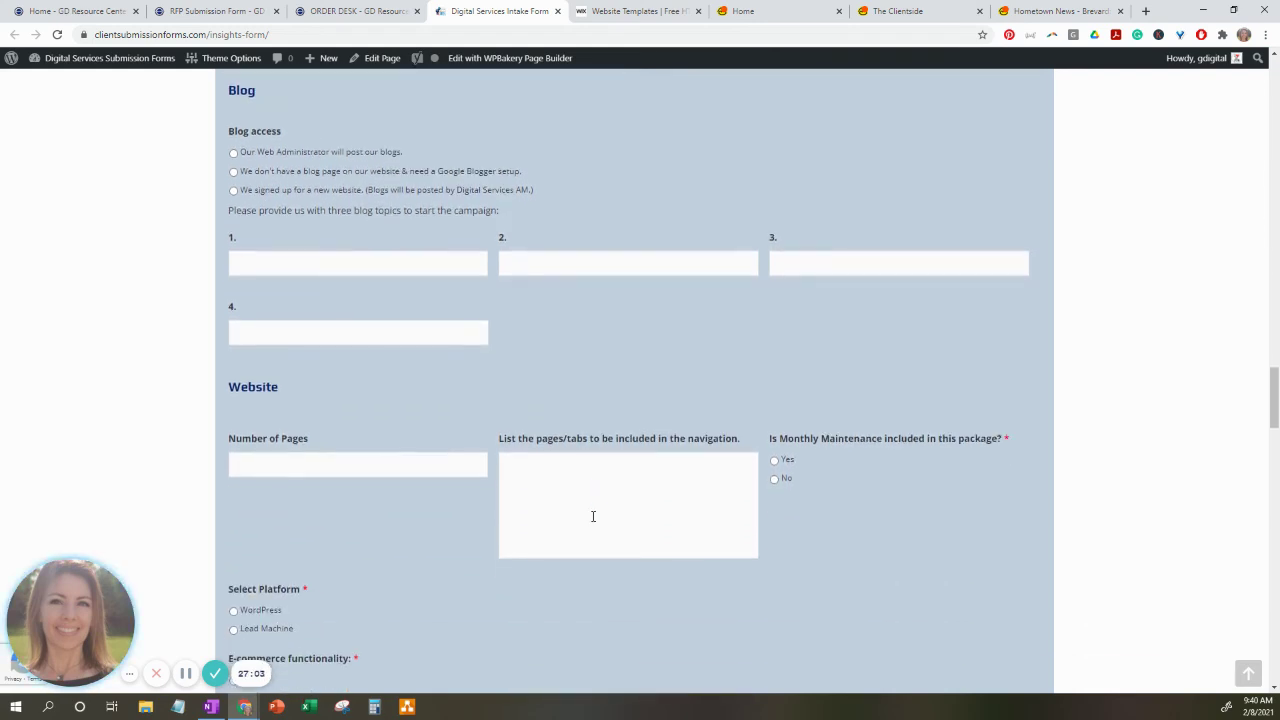
{"action": "scroll", "coordinate": [592, 516], "scroll_direction": "down", "scroll_amount": 2}
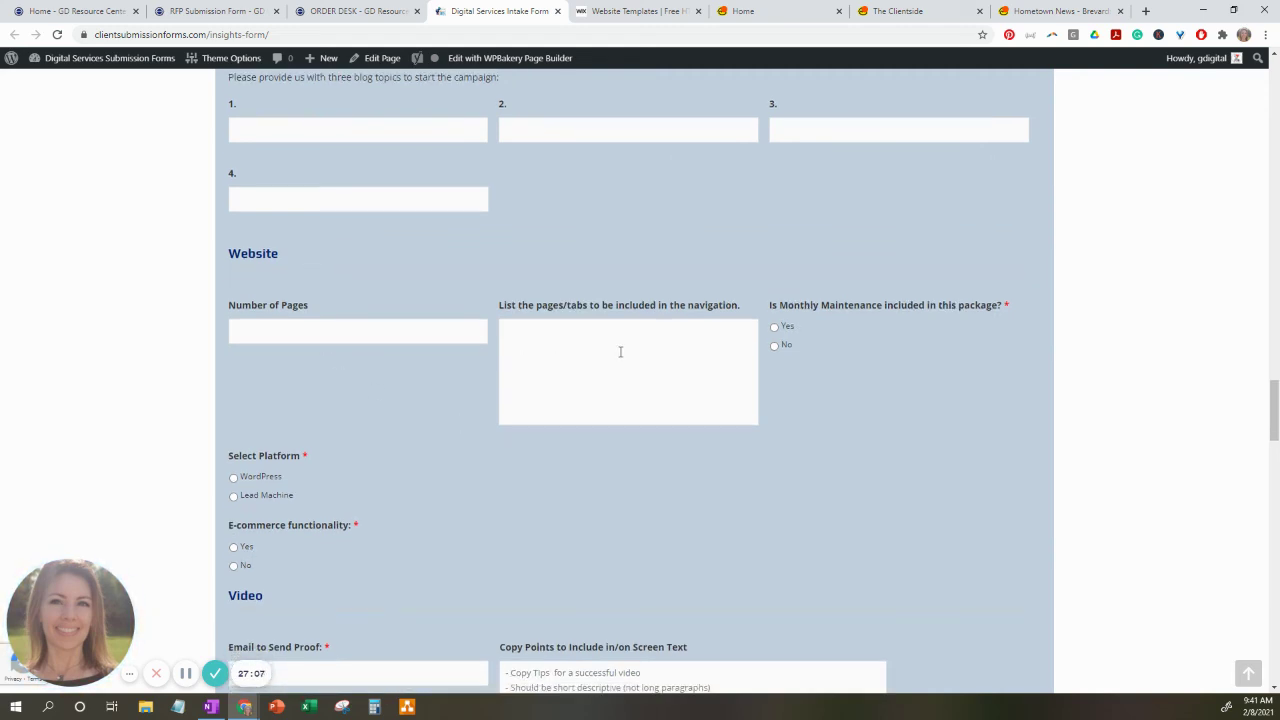
{"action": "left_click", "coordinate": [774, 327]}
{"action": "scroll", "coordinate": [410, 476], "scroll_direction": "down", "scroll_amount": 2}
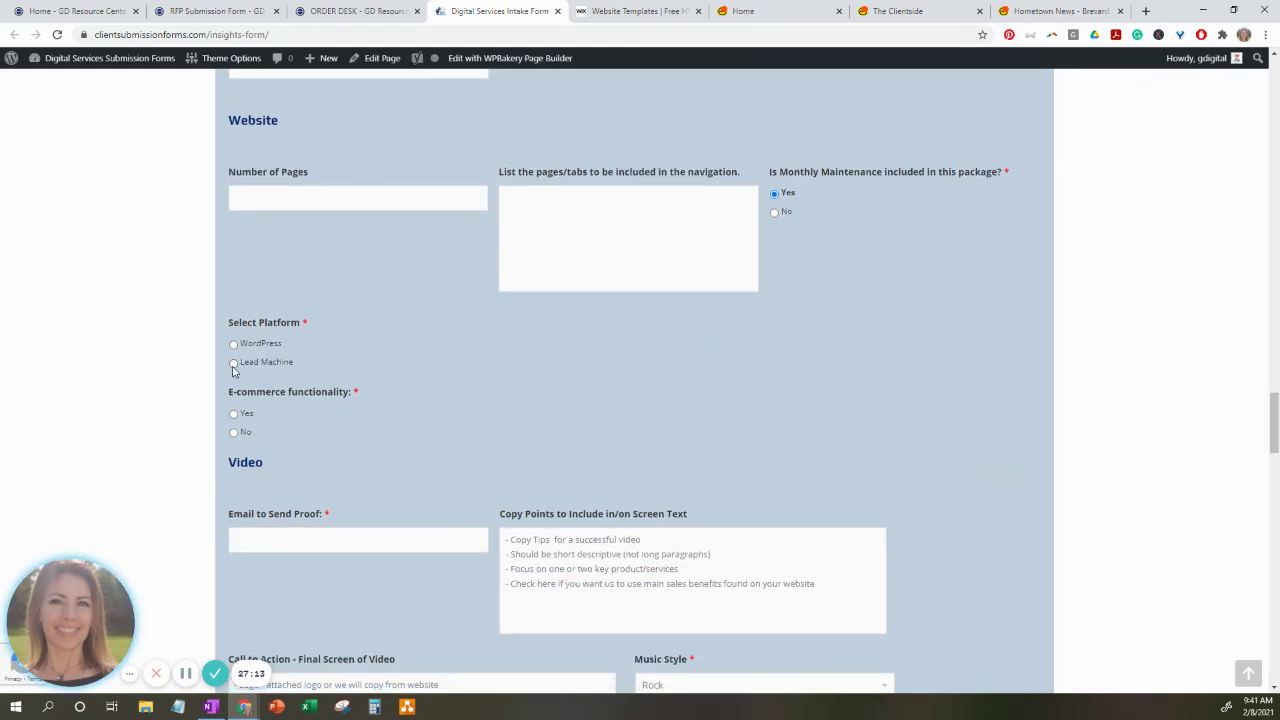
{"action": "left_click", "coordinate": [235, 364]}
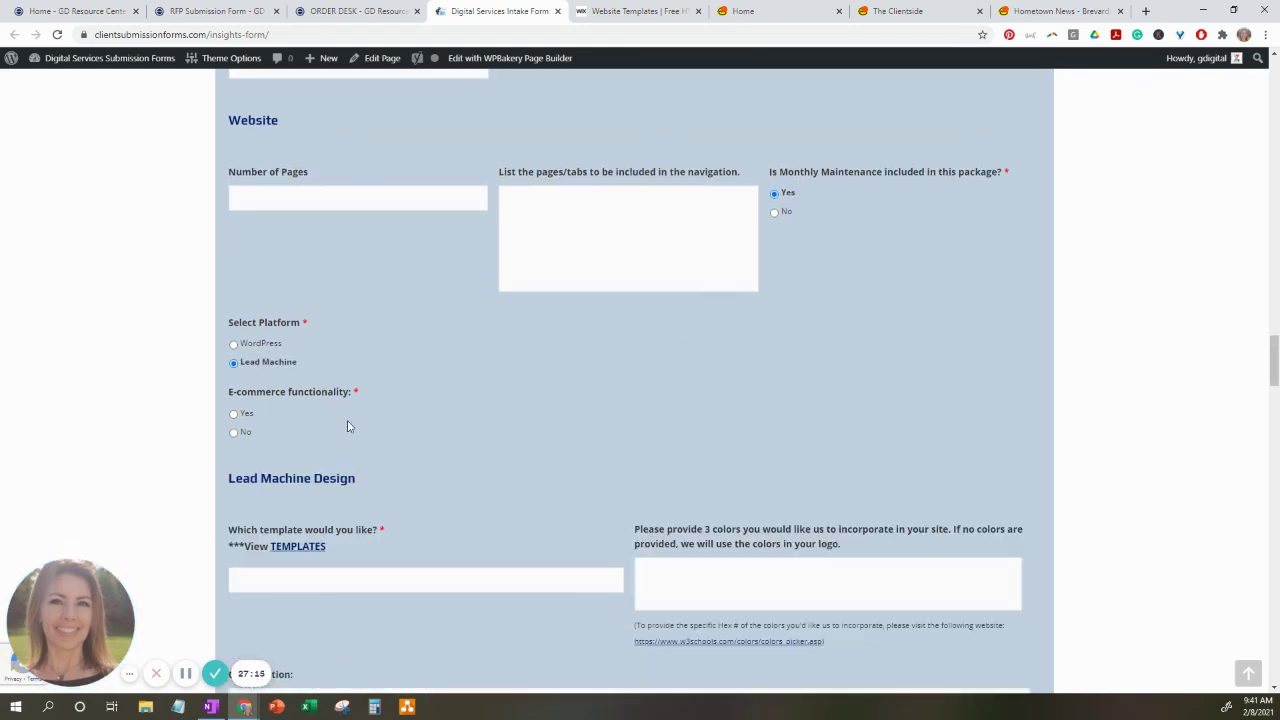
{"action": "left_click", "coordinate": [235, 432]}
{"action": "scroll", "coordinate": [455, 435], "scroll_direction": "down", "scroll_amount": 2}
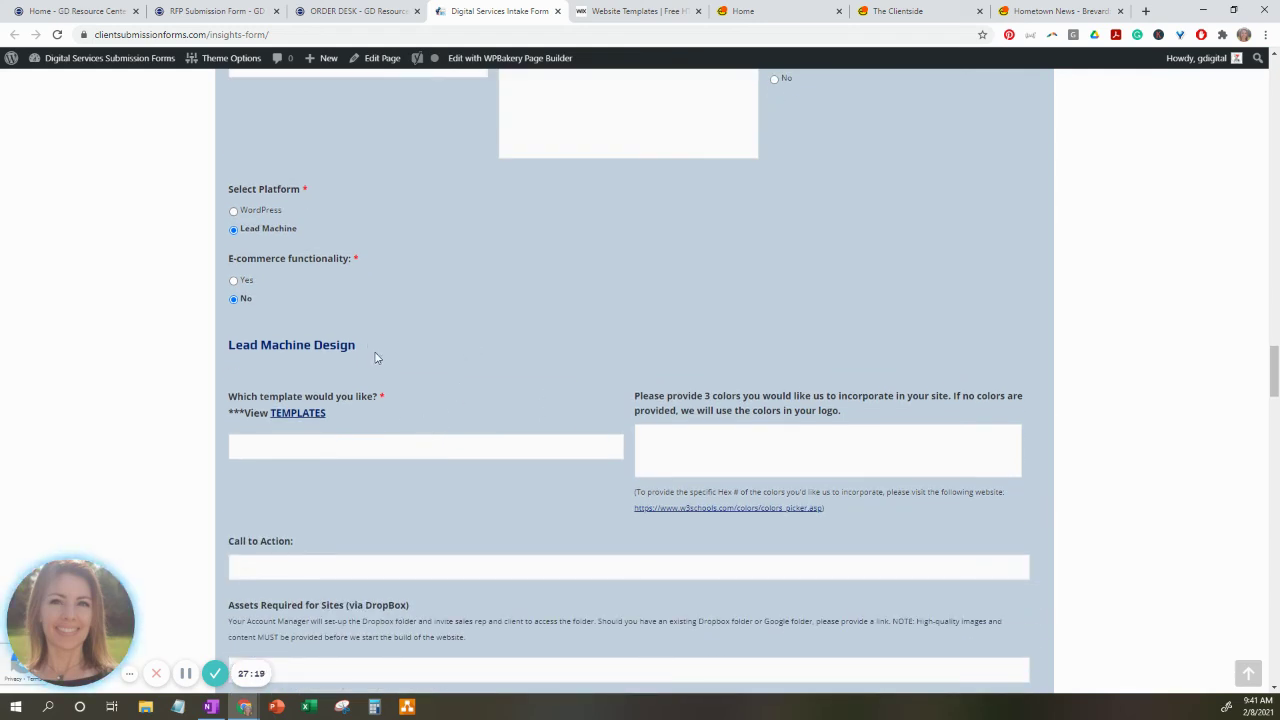
Browse the linked Lead Machine website templates and return to the form to review its design, call to action and assets fields.
{"action": "left_click", "coordinate": [296, 418]}
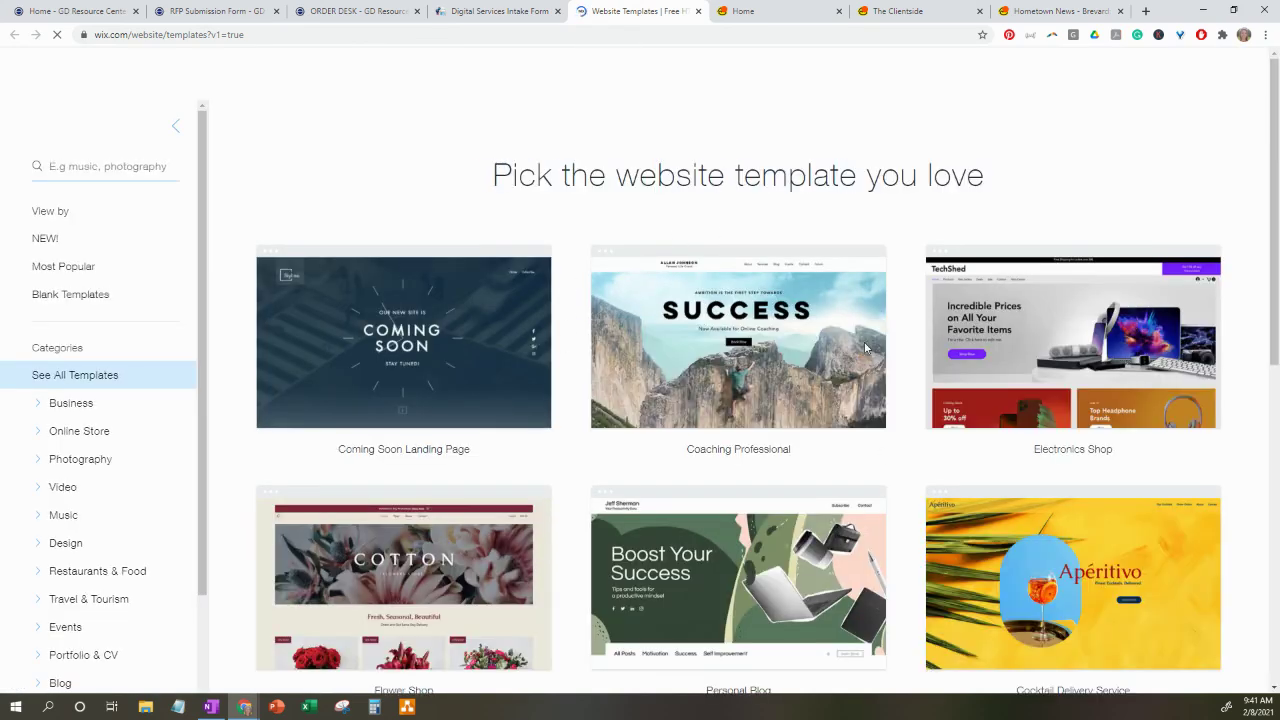
{"action": "scroll", "coordinate": [1030, 415], "scroll_direction": "down", "scroll_amount": 1}
{"action": "scroll", "coordinate": [1030, 415], "scroll_direction": "down", "scroll_amount": 4}
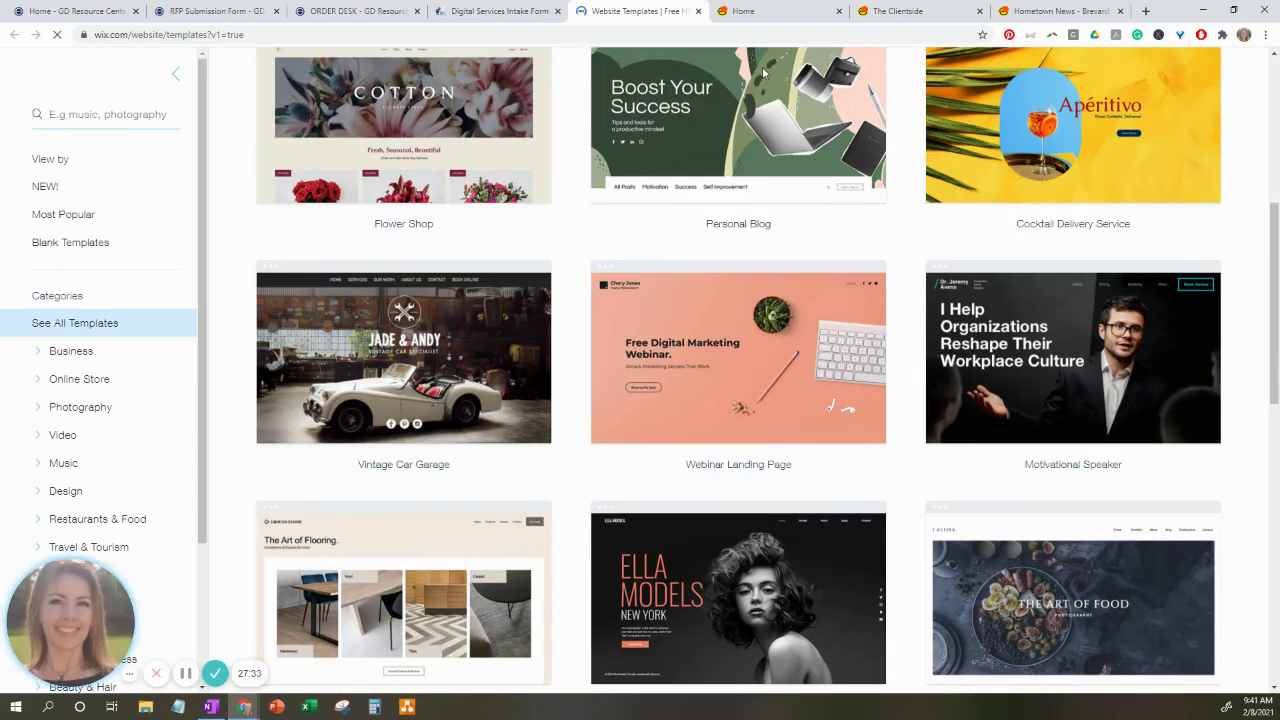
{"action": "left_click", "coordinate": [500, 12]}
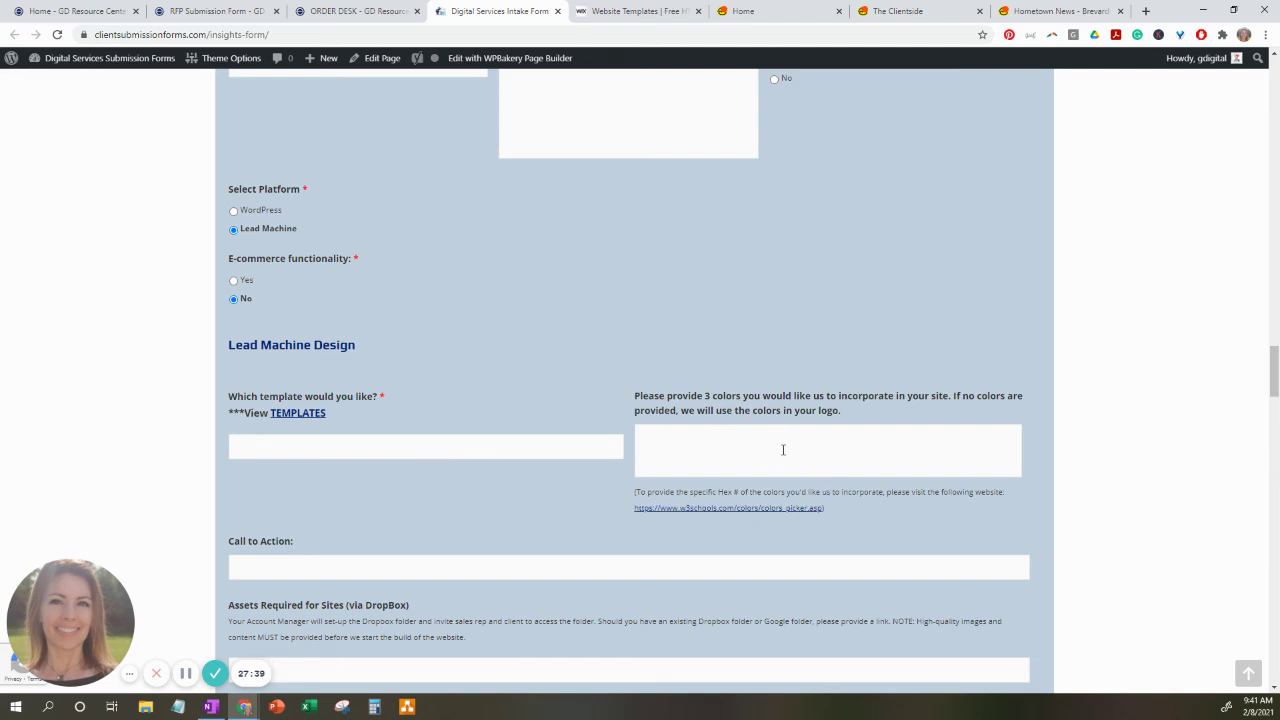
{"action": "scroll", "coordinate": [783, 450], "scroll_direction": "down", "scroll_amount": 3}
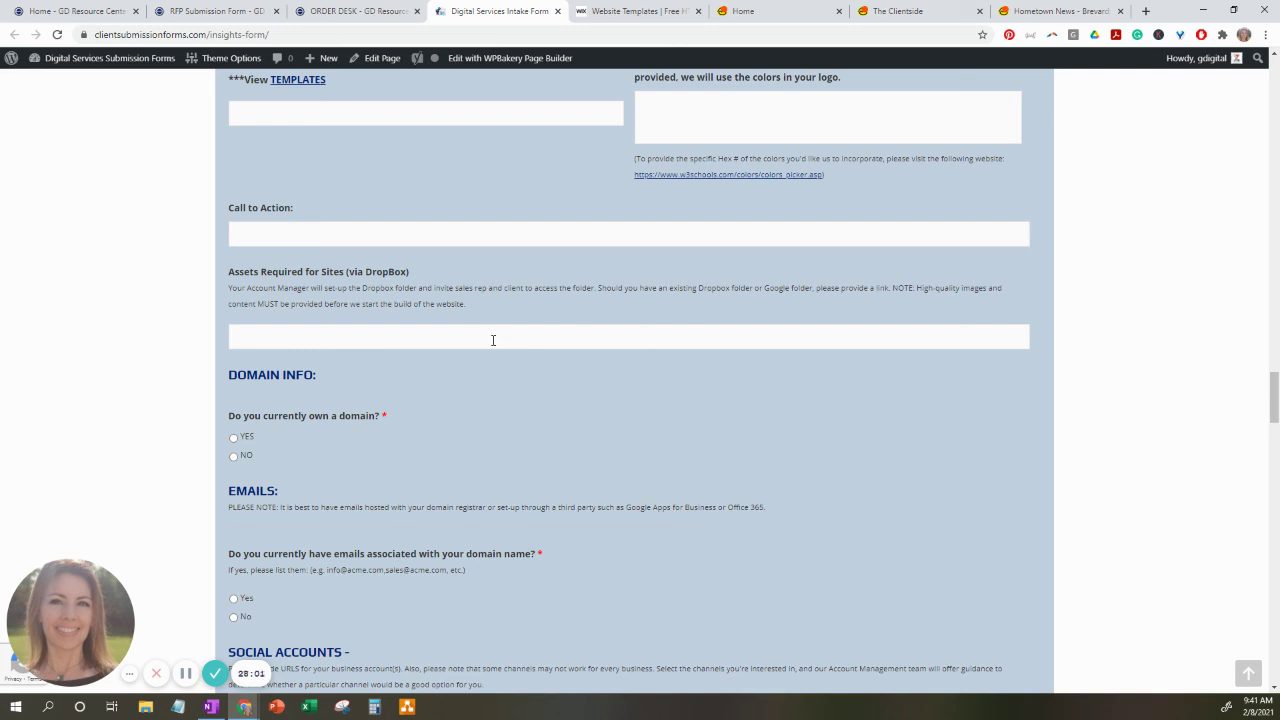
Answer Yes to currently owning a domain and Yes to having emails associated with the domain name.
{"action": "left_click", "coordinate": [238, 441]}
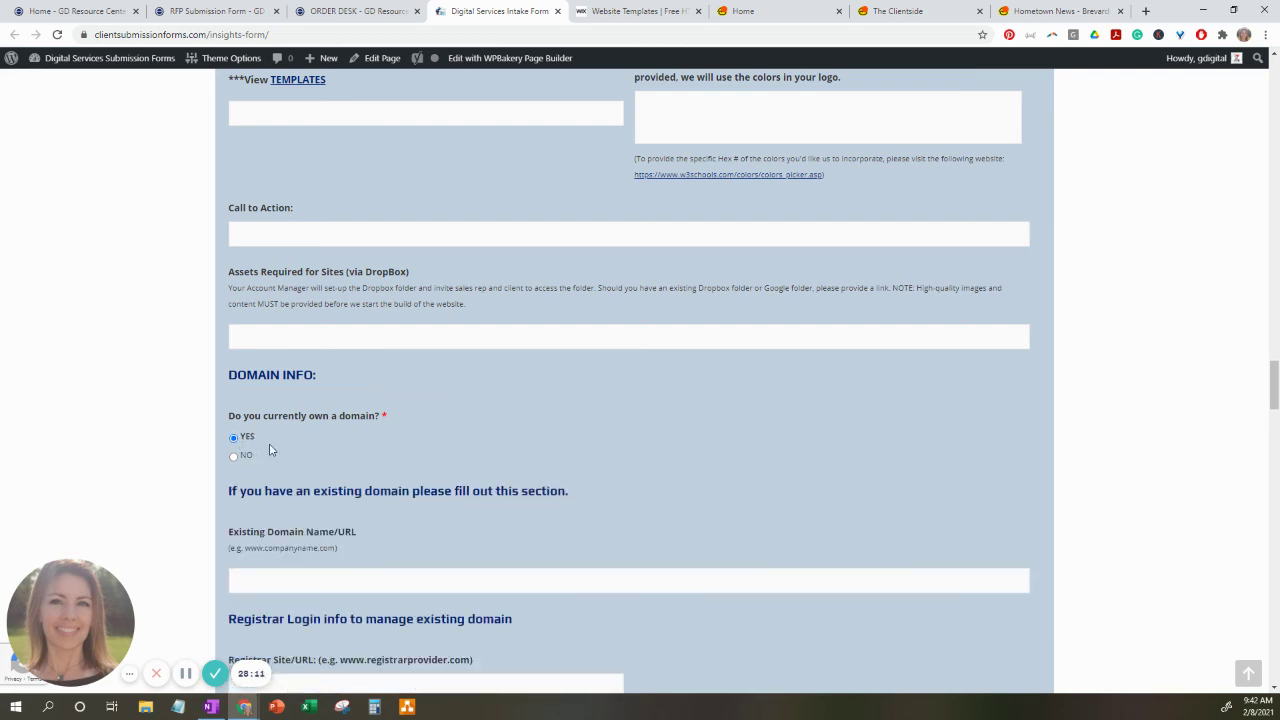
{"action": "scroll", "coordinate": [487, 435], "scroll_direction": "down", "scroll_amount": 2}
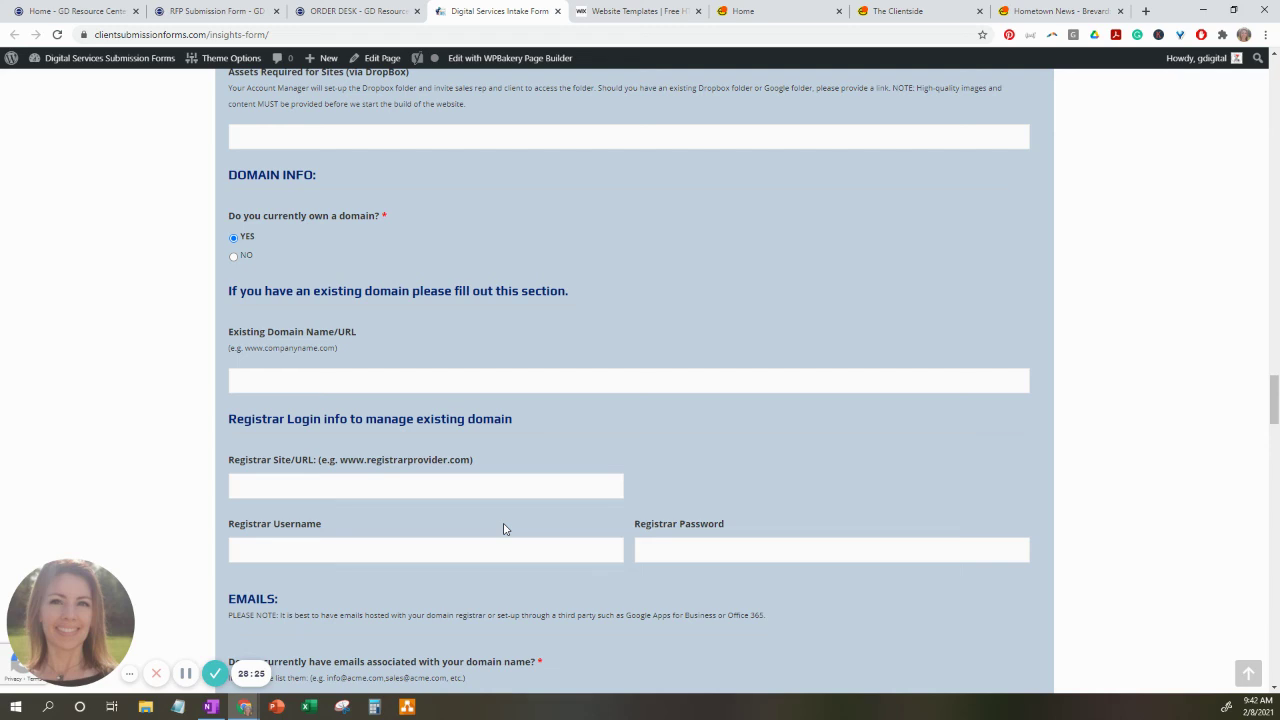
{"action": "scroll", "coordinate": [504, 529], "scroll_direction": "down", "scroll_amount": 1}
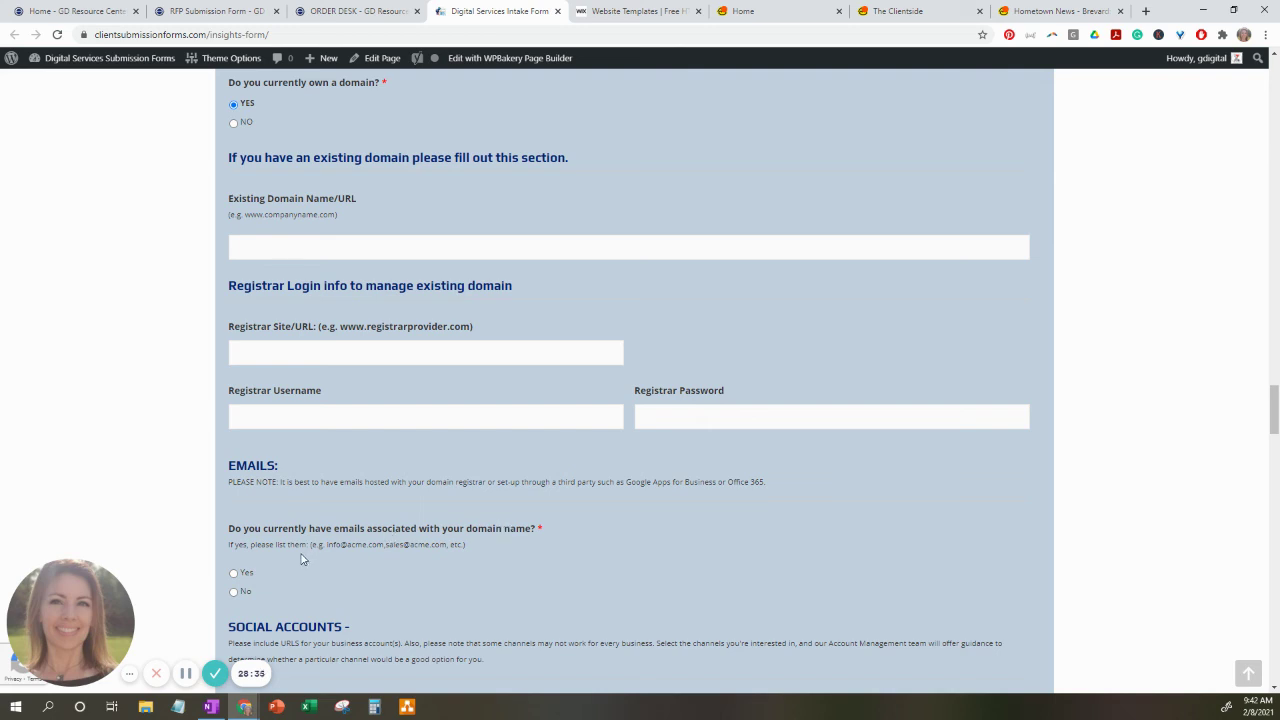
{"action": "left_click", "coordinate": [236, 575]}
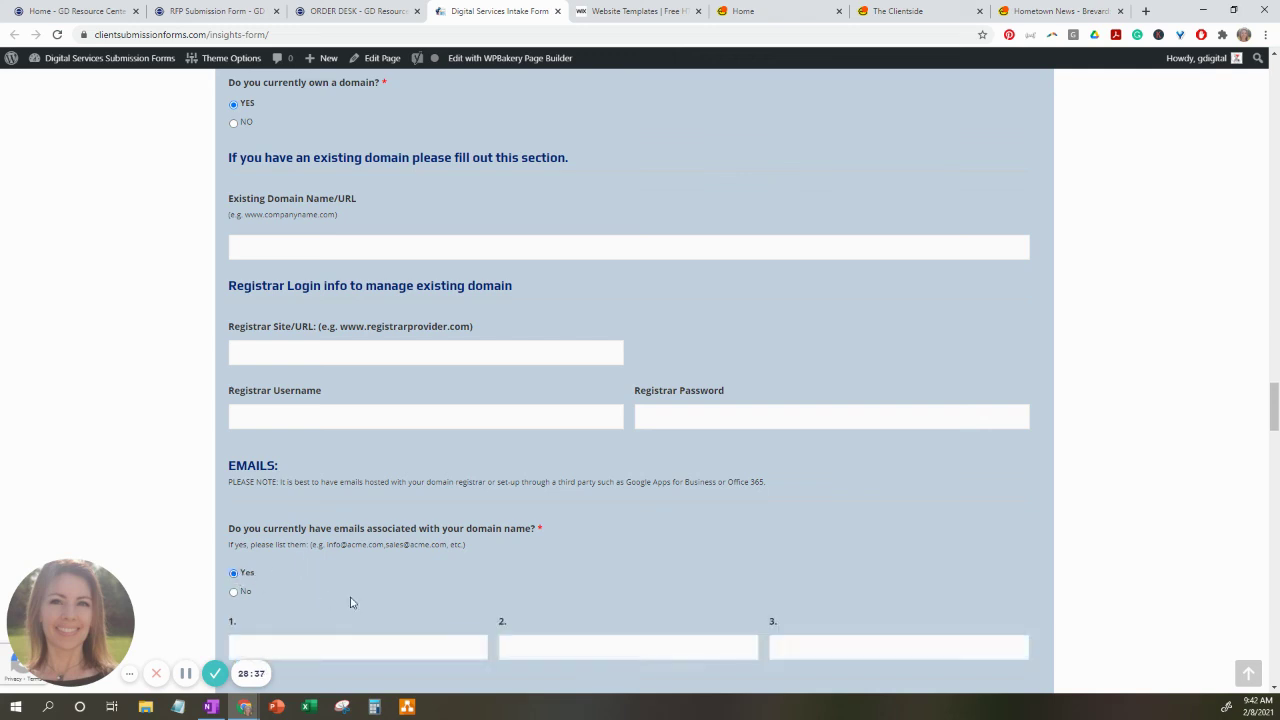
Review the domain email, Social Accounts, Other Features and developer notes fields, and the Video section's proof, copy, call-to-action and music fields.
{"action": "scroll", "coordinate": [350, 600], "scroll_direction": "down", "scroll_amount": 1}
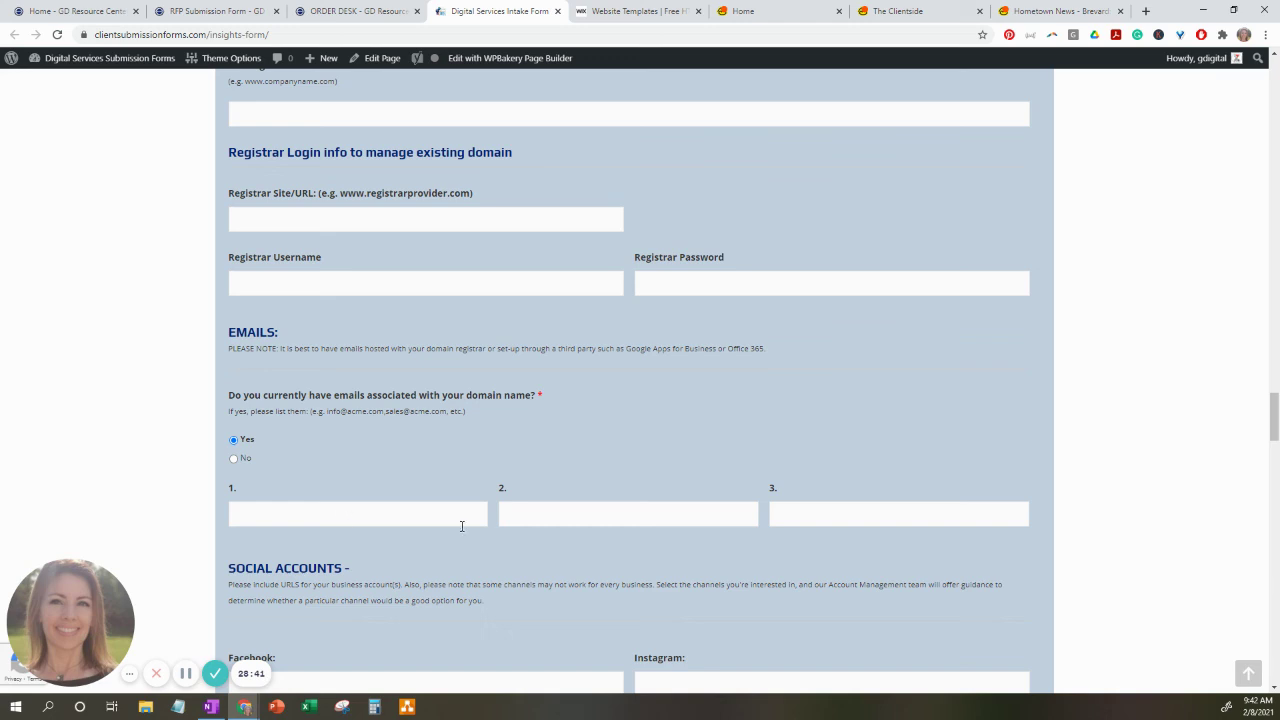
{"action": "scroll", "coordinate": [627, 474], "scroll_direction": "down", "scroll_amount": 2}
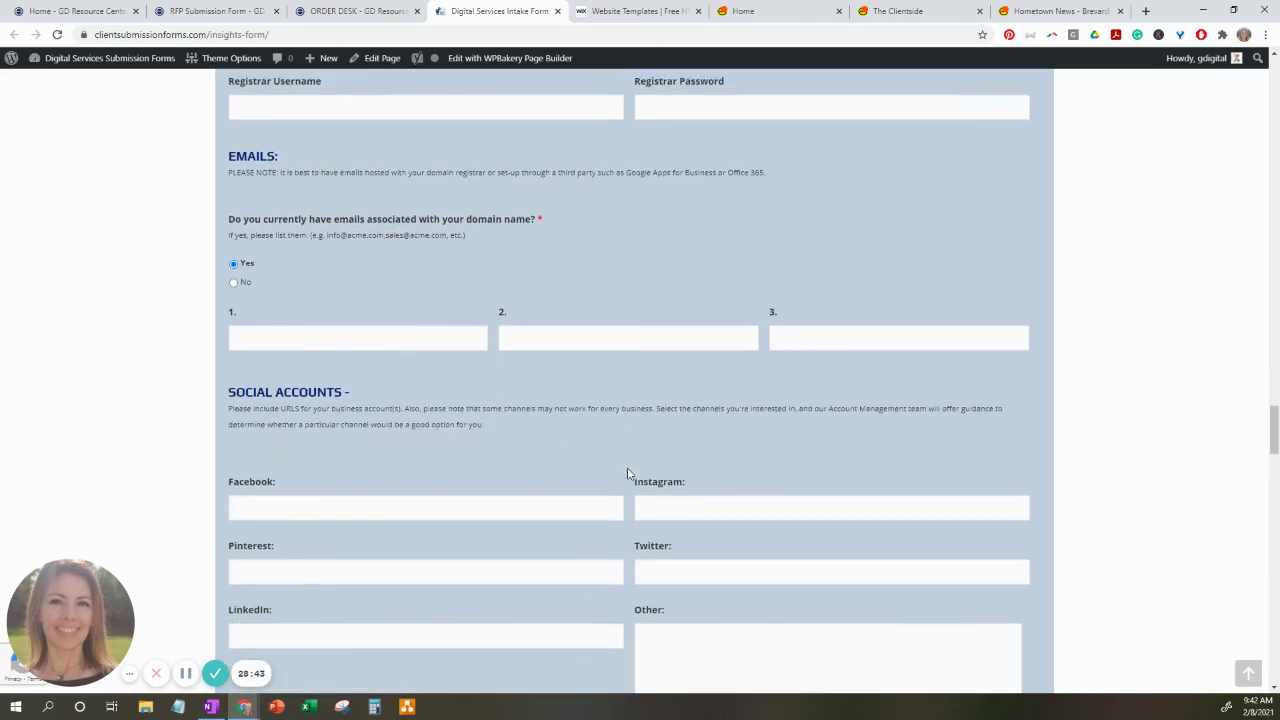
{"action": "scroll", "coordinate": [462, 472], "scroll_direction": "down", "scroll_amount": 1}
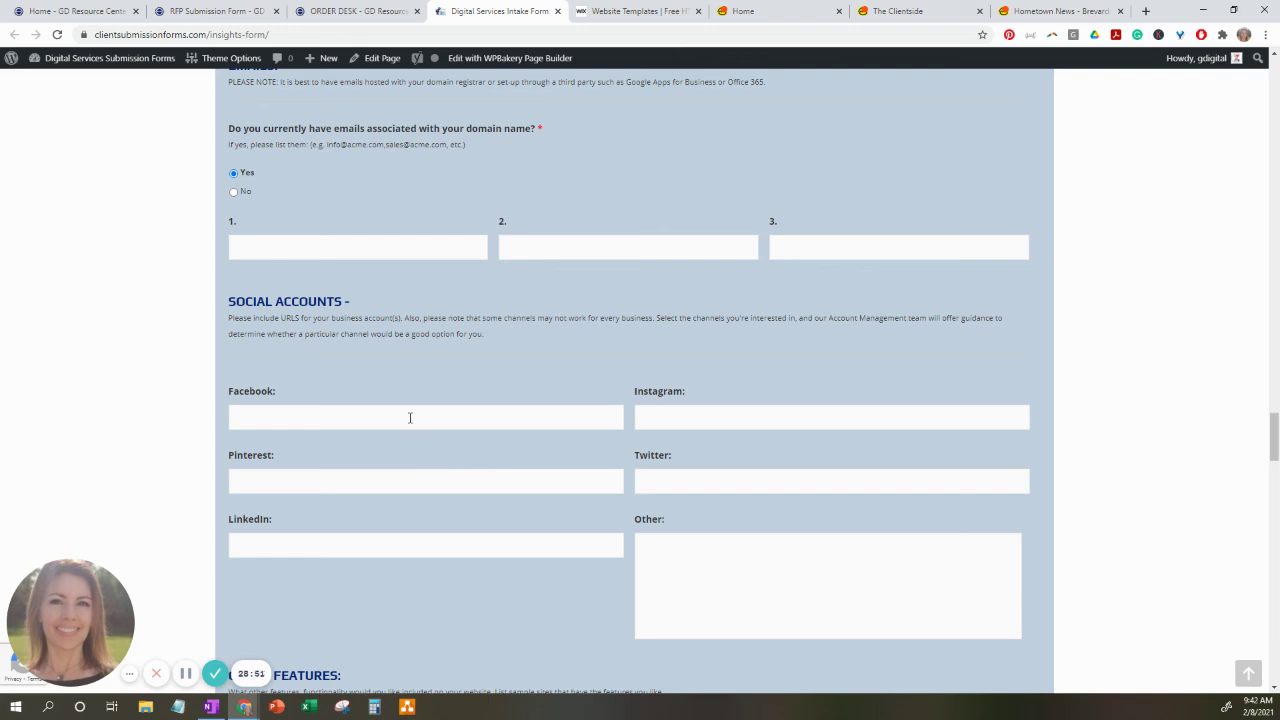
{"action": "scroll", "coordinate": [410, 418], "scroll_direction": "down", "scroll_amount": 3}
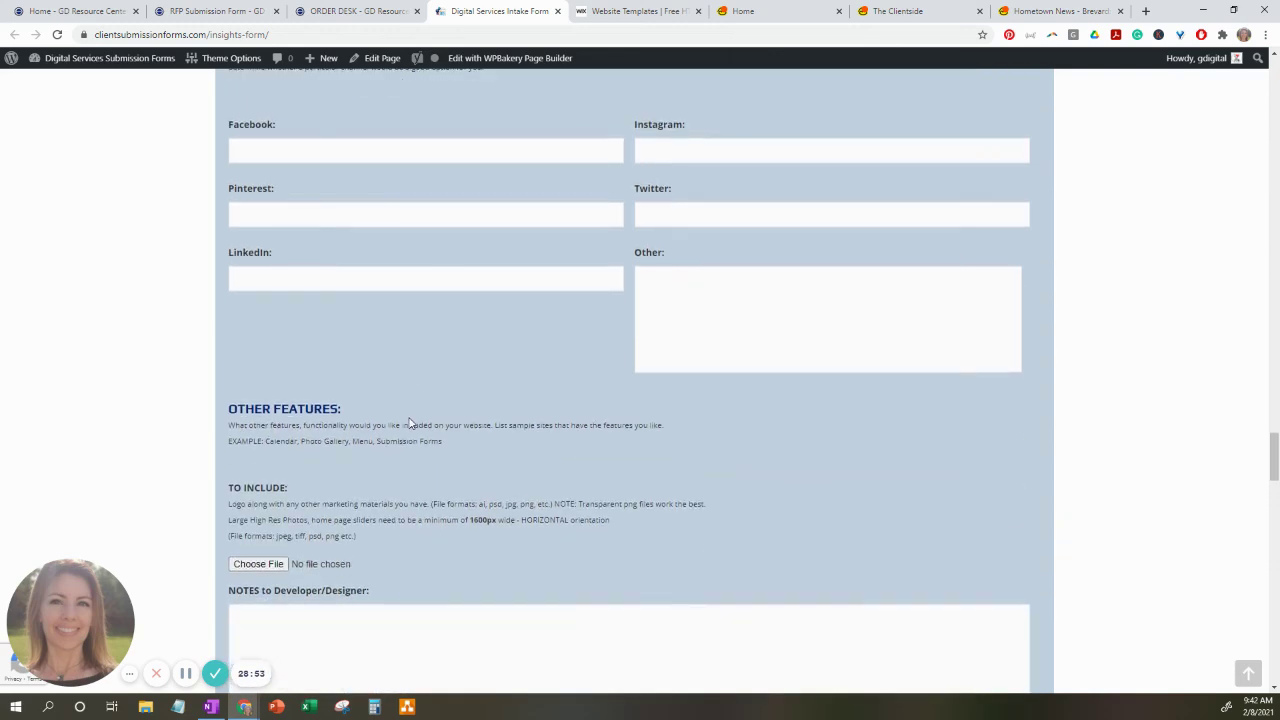
{"action": "scroll", "coordinate": [410, 418], "scroll_direction": "down", "scroll_amount": 2}
{"action": "scroll", "coordinate": [408, 418], "scroll_direction": "down", "scroll_amount": 1}
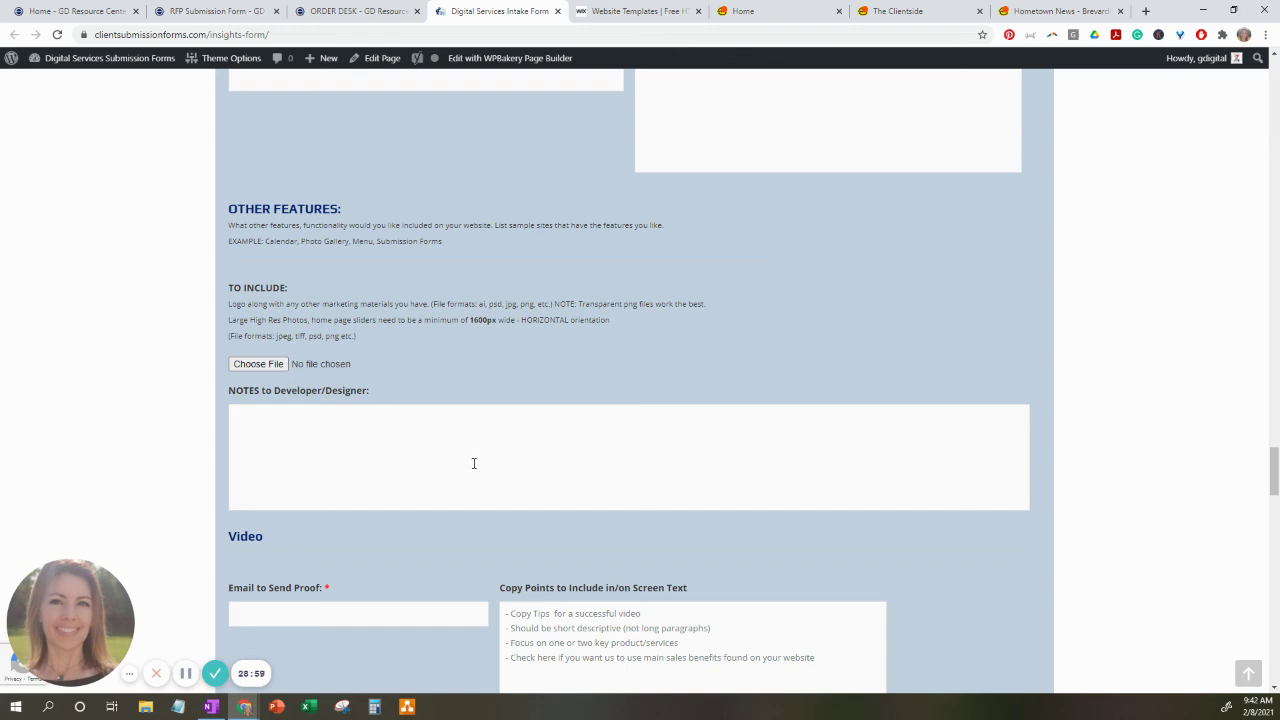
{"action": "scroll", "coordinate": [508, 494], "scroll_direction": "down", "scroll_amount": 1}
{"action": "scroll", "coordinate": [508, 494], "scroll_direction": "down", "scroll_amount": 2}
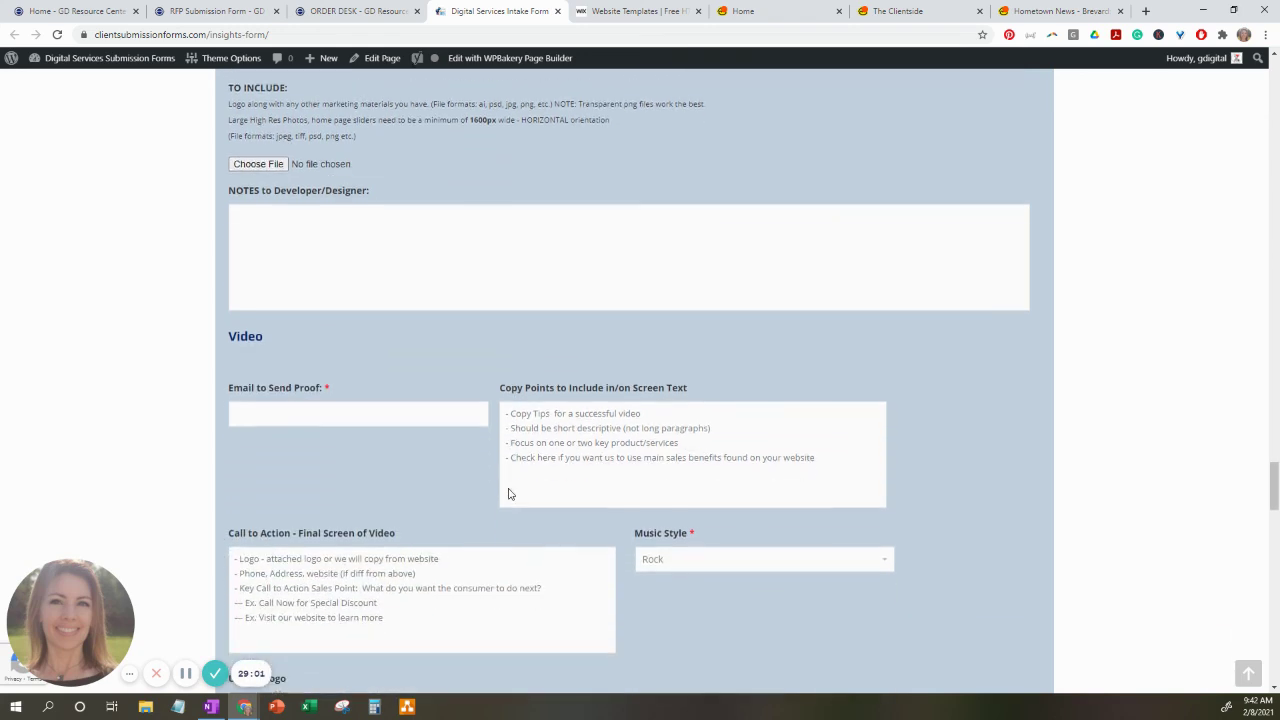
{"action": "scroll", "coordinate": [509, 488], "scroll_direction": "down", "scroll_amount": 1}
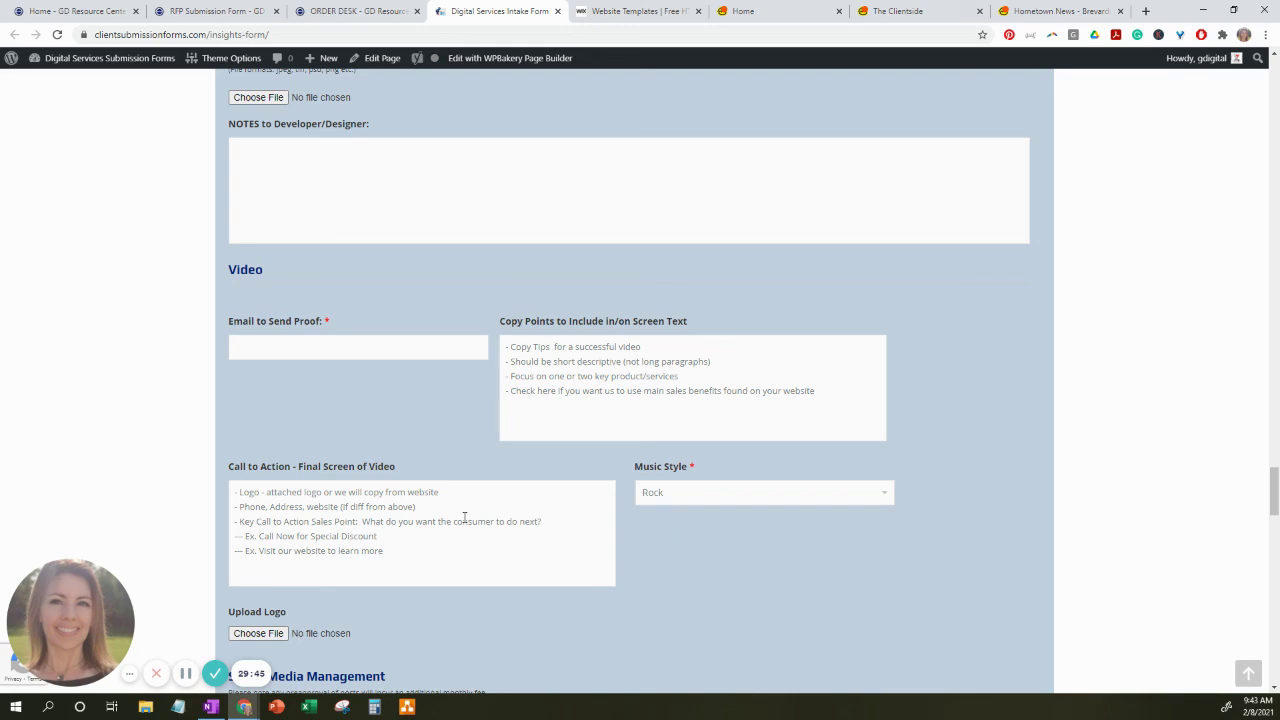
Select Facebook and Instagram as the social channels in the Social Media Management section.
{"action": "scroll", "coordinate": [552, 521], "scroll_direction": "down", "scroll_amount": 3}
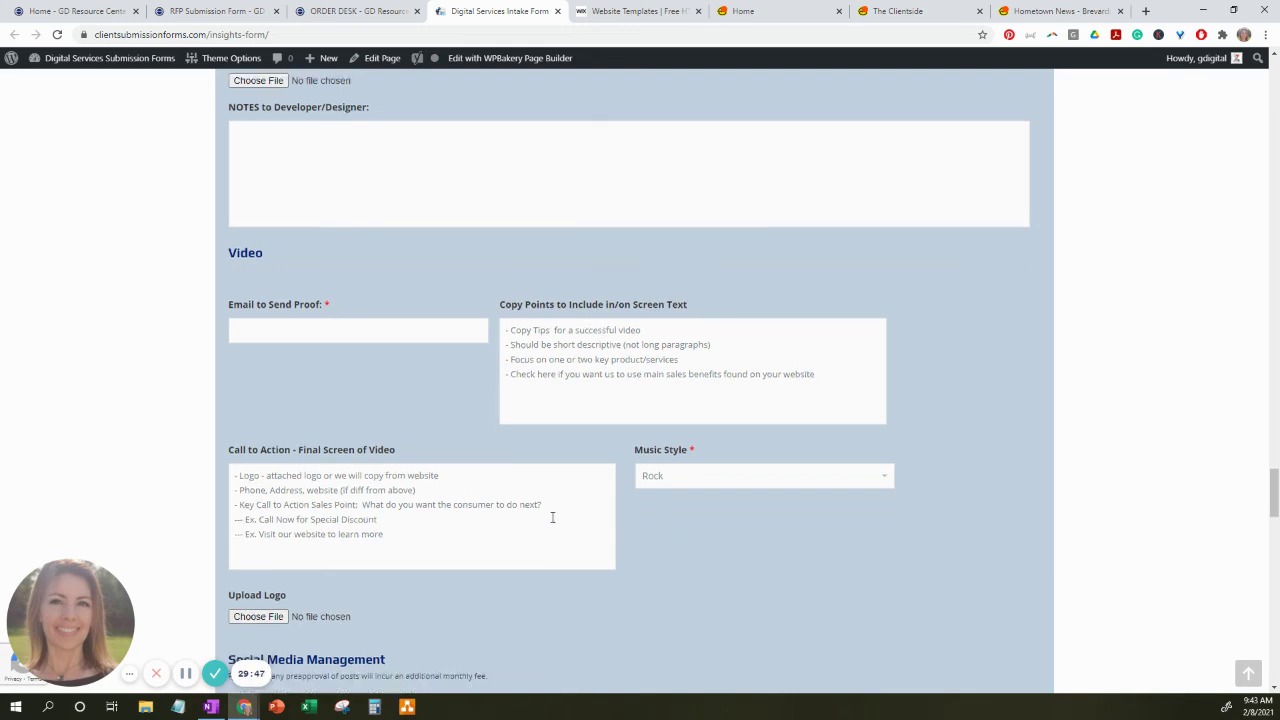
{"action": "scroll", "coordinate": [552, 522], "scroll_direction": "down", "scroll_amount": 1}
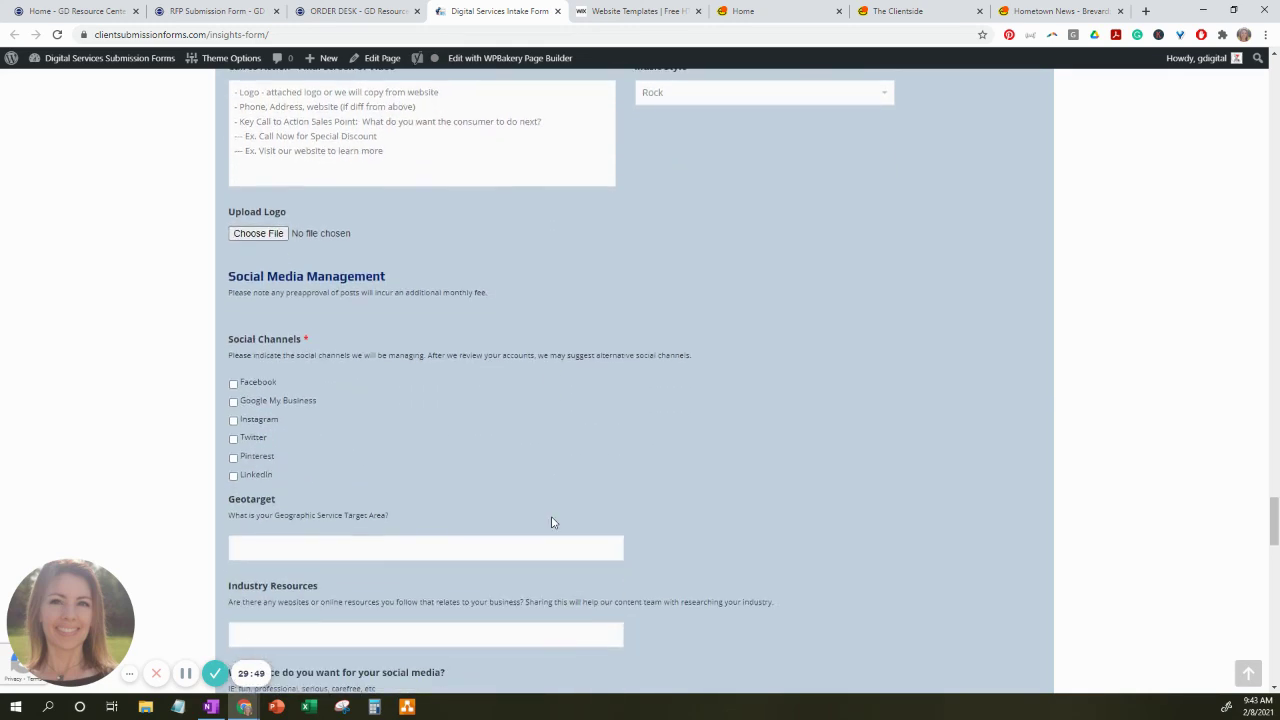
{"action": "left_click", "coordinate": [234, 384]}
{"action": "left_click", "coordinate": [234, 422]}
Review the social media geotarget, resources, voice and goals fields, and the ChatBot section's hosting, contact, goal, prompt and keyword fields.
{"action": "scroll", "coordinate": [490, 514], "scroll_direction": "down", "scroll_amount": 2}
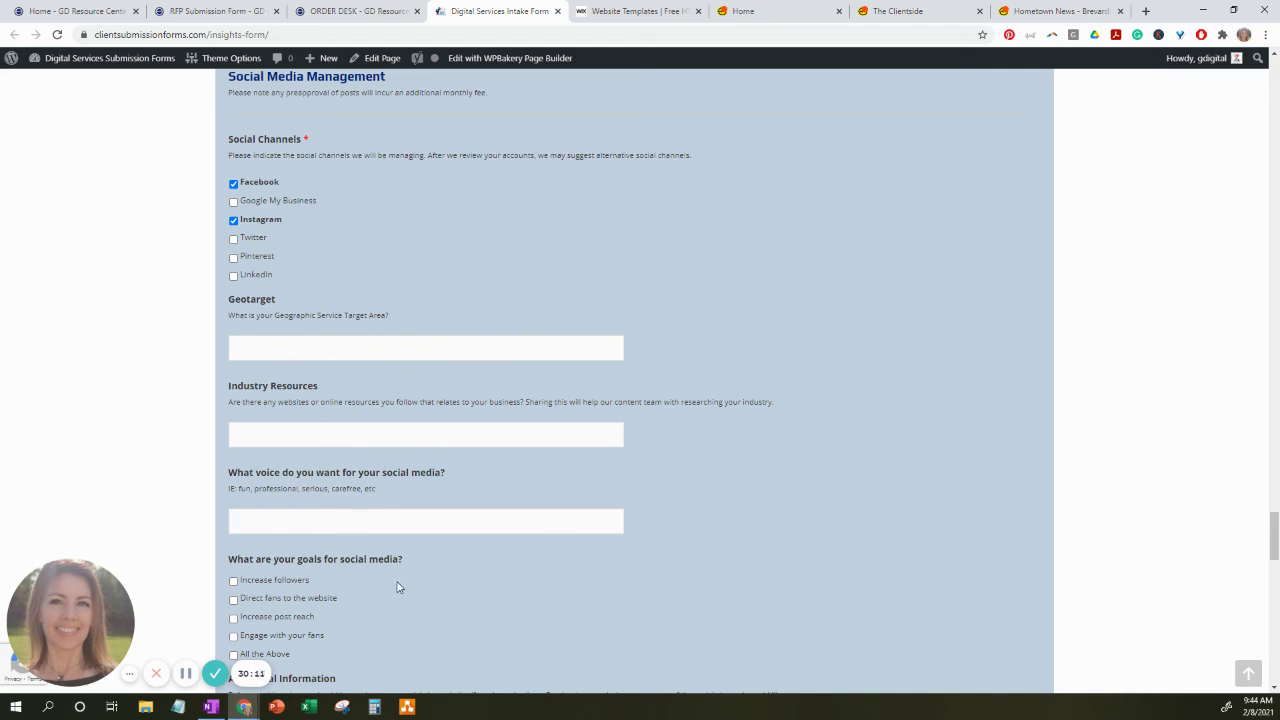
{"action": "scroll", "coordinate": [395, 586], "scroll_direction": "down", "scroll_amount": 2}
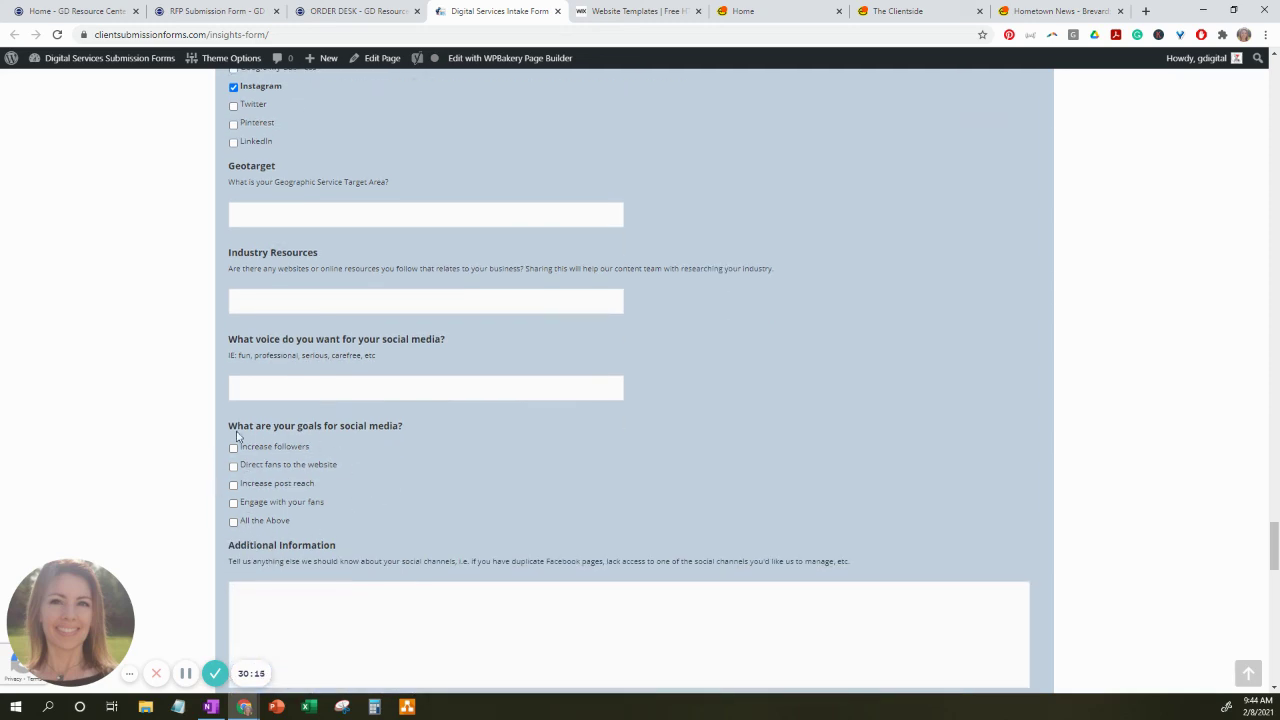
{"action": "scroll", "coordinate": [391, 506], "scroll_direction": "down", "scroll_amount": 3}
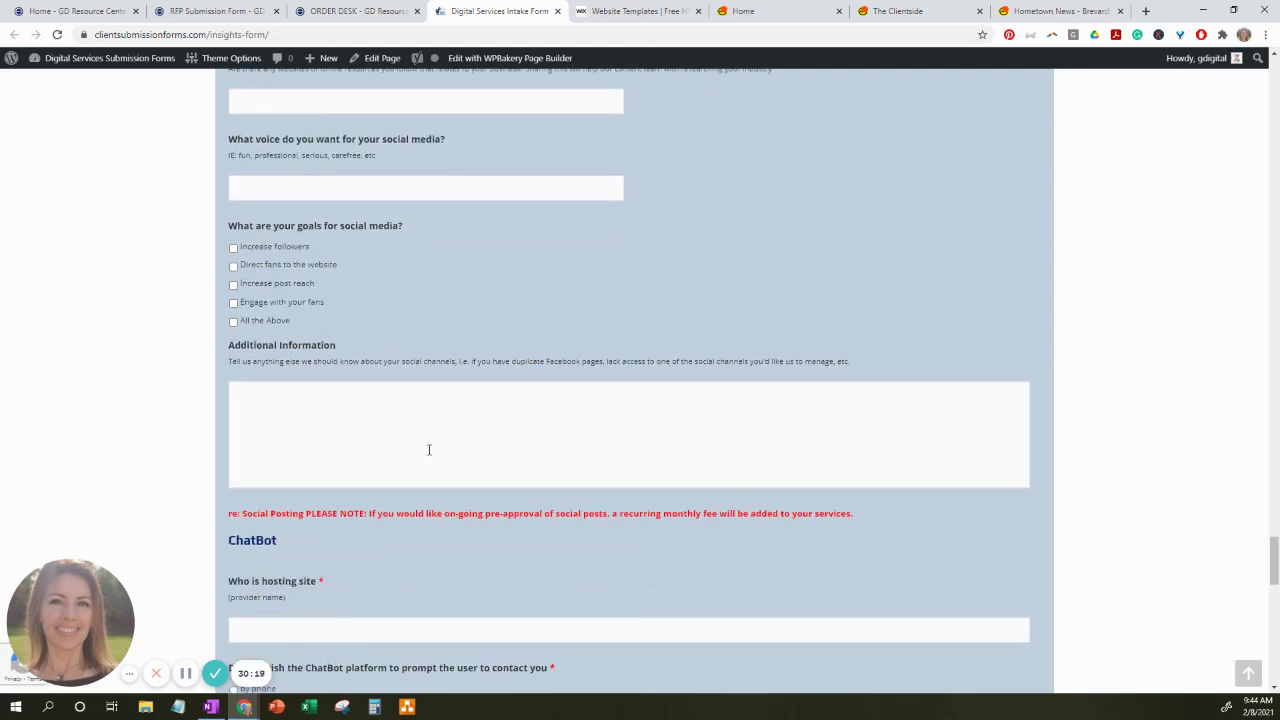
{"action": "scroll", "coordinate": [429, 450], "scroll_direction": "down", "scroll_amount": 3}
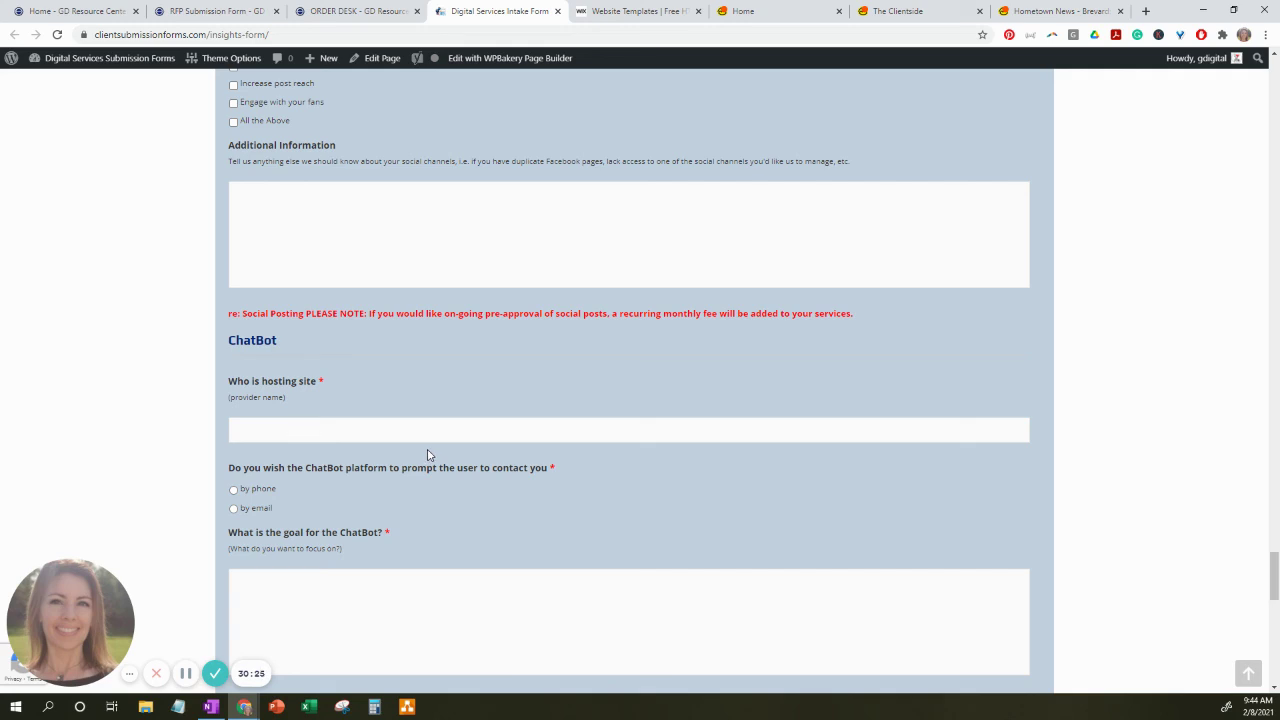
{"action": "scroll", "coordinate": [427, 455], "scroll_direction": "down", "scroll_amount": 2}
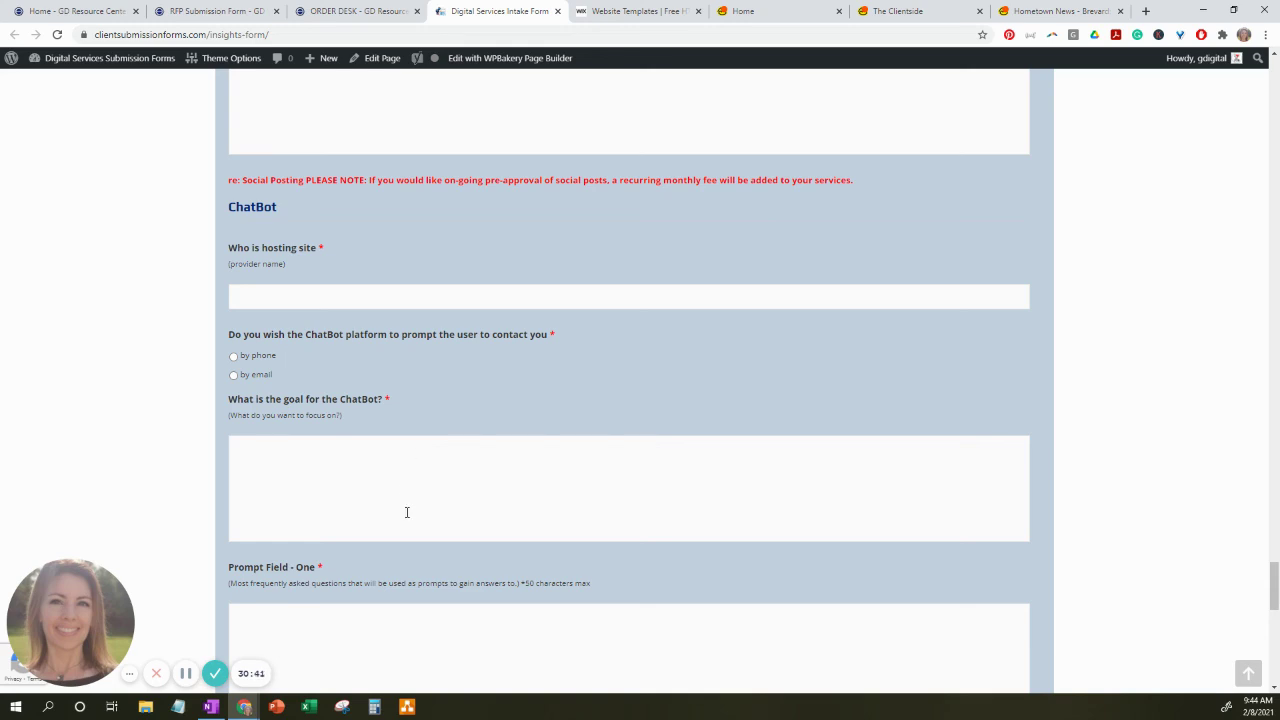
{"action": "scroll", "coordinate": [407, 512], "scroll_direction": "down", "scroll_amount": 2}
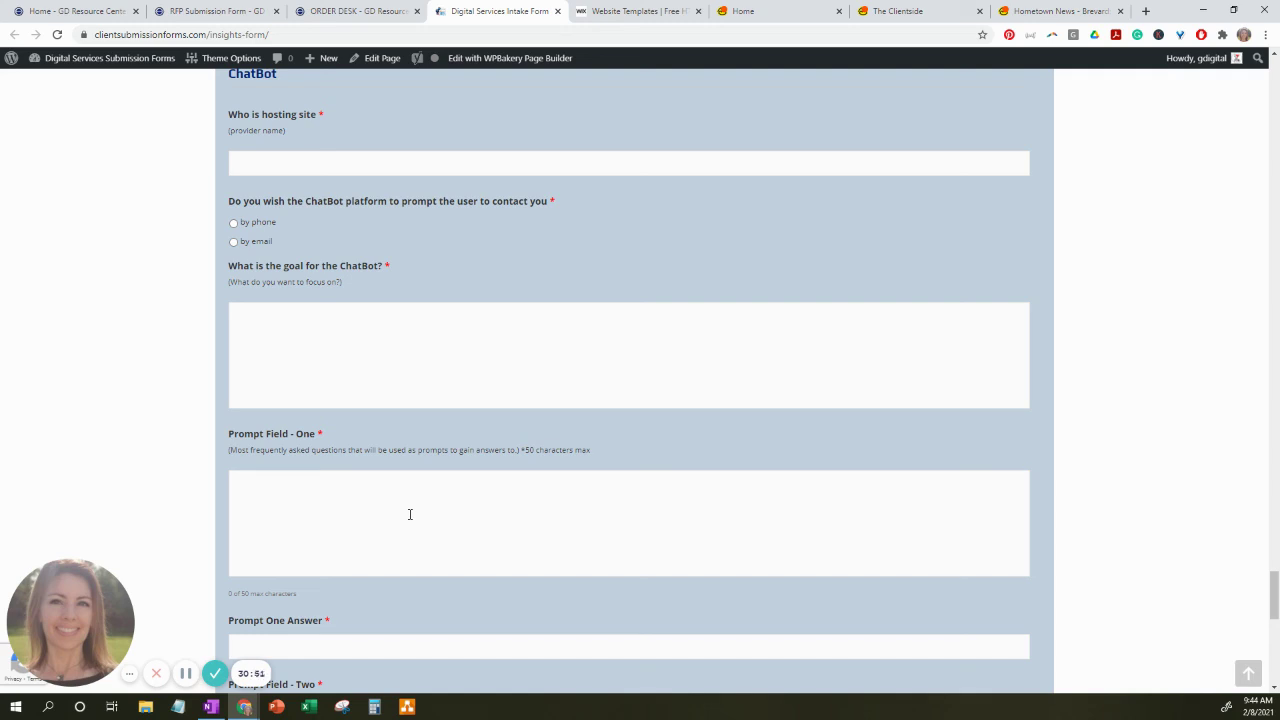
{"action": "scroll", "coordinate": [409, 514], "scroll_direction": "down", "scroll_amount": 1}
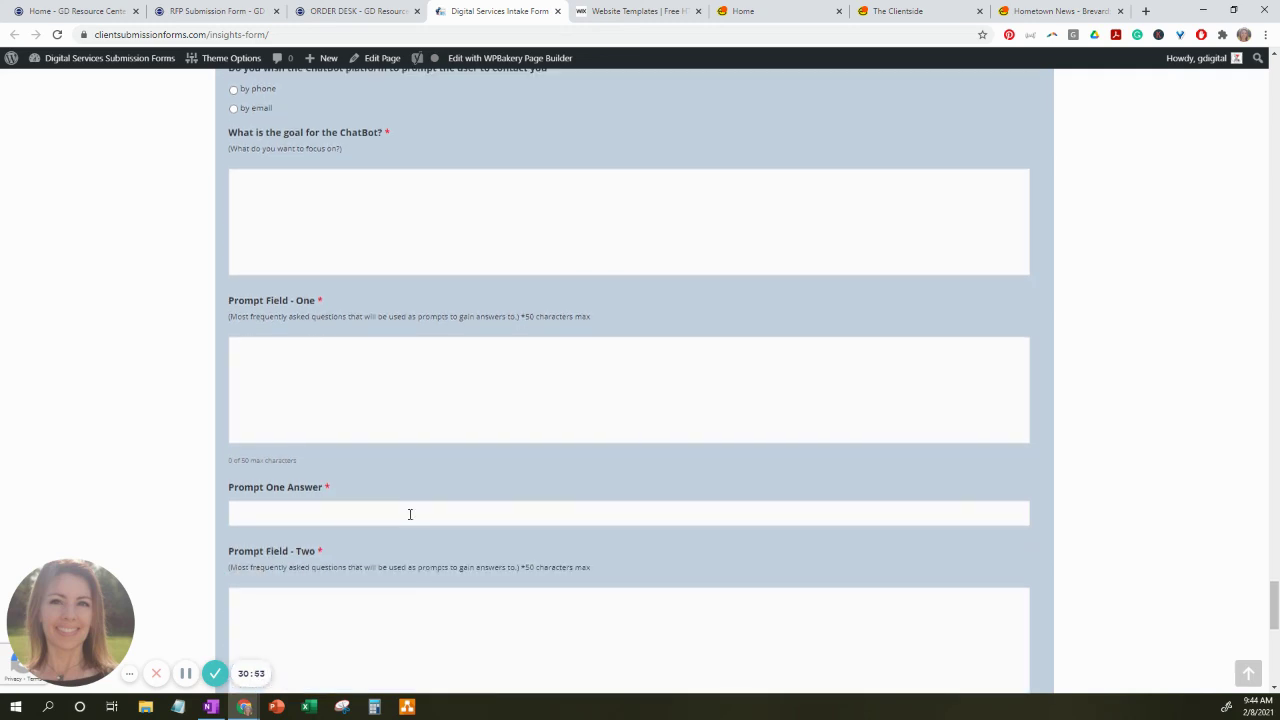
{"action": "scroll", "coordinate": [409, 514], "scroll_direction": "down", "scroll_amount": 1}
{"action": "scroll", "coordinate": [400, 450], "scroll_direction": "up", "scroll_amount": 3}
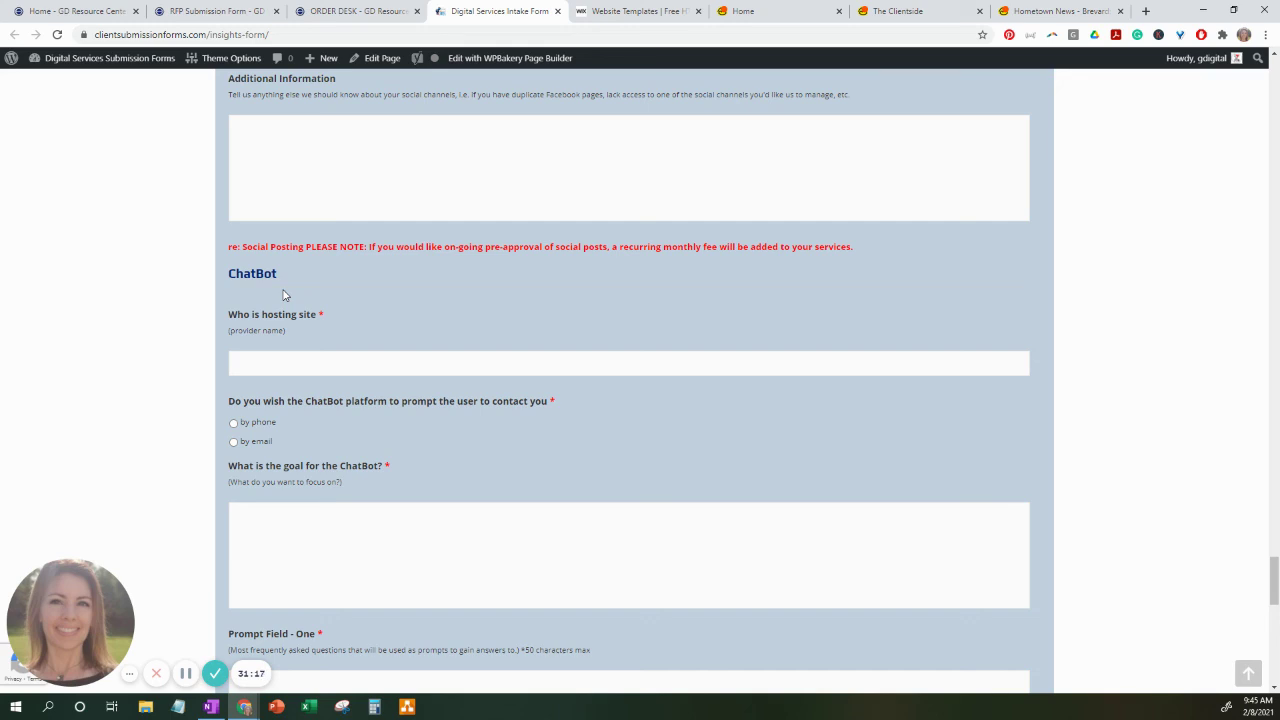
{"action": "scroll", "coordinate": [416, 542], "scroll_direction": "down", "scroll_amount": 6}
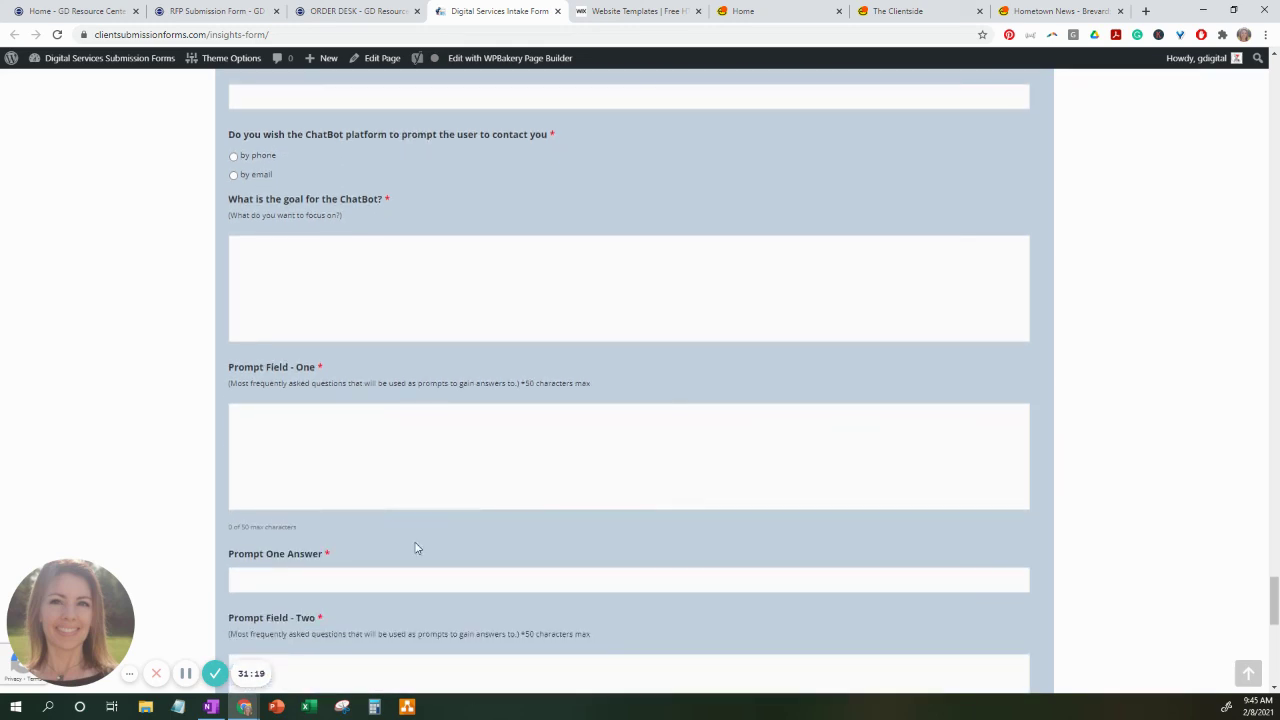
{"action": "scroll", "coordinate": [416, 542], "scroll_direction": "down", "scroll_amount": 5}
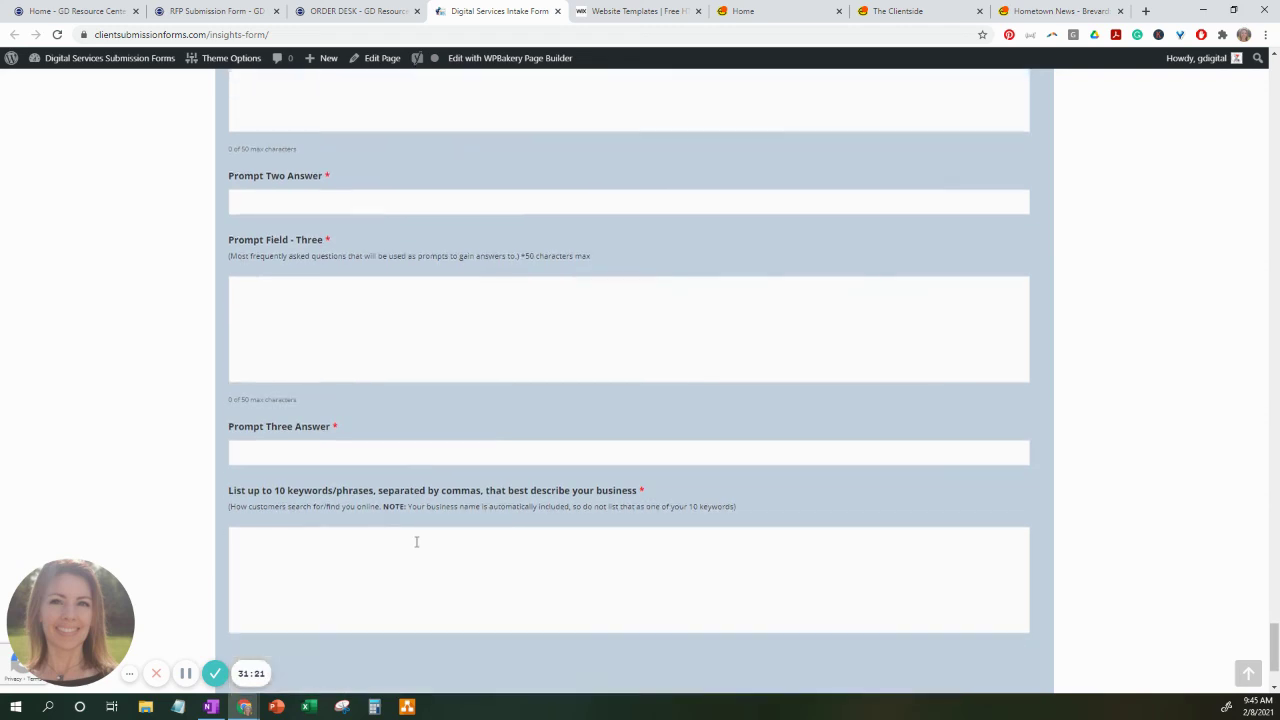